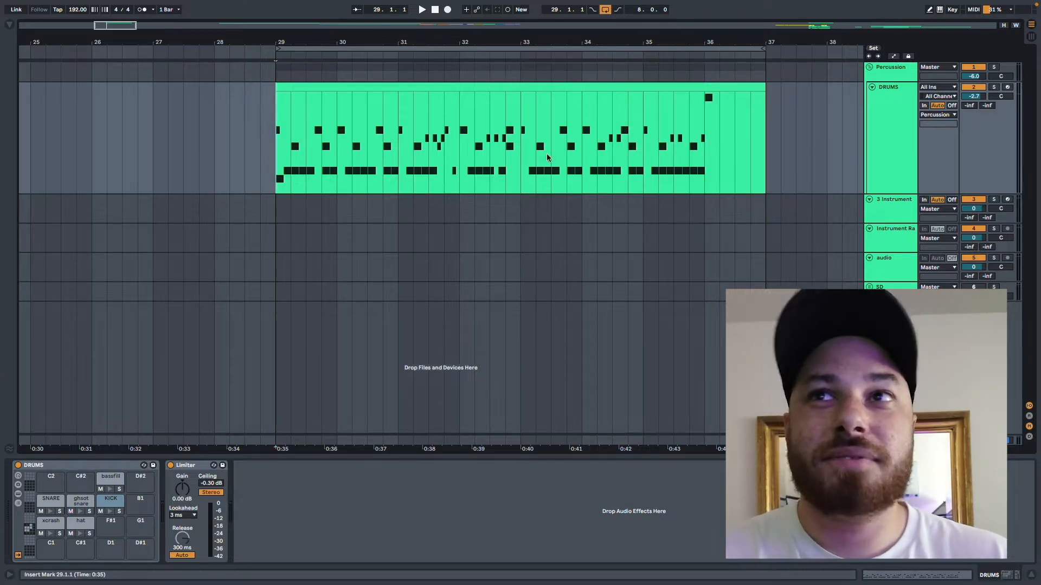
# Step: Play the DRUMS clip from bar 29, marking the half-bar fill at 32.2 before placing the insert marker at bar 32
pyautogui.press('space')
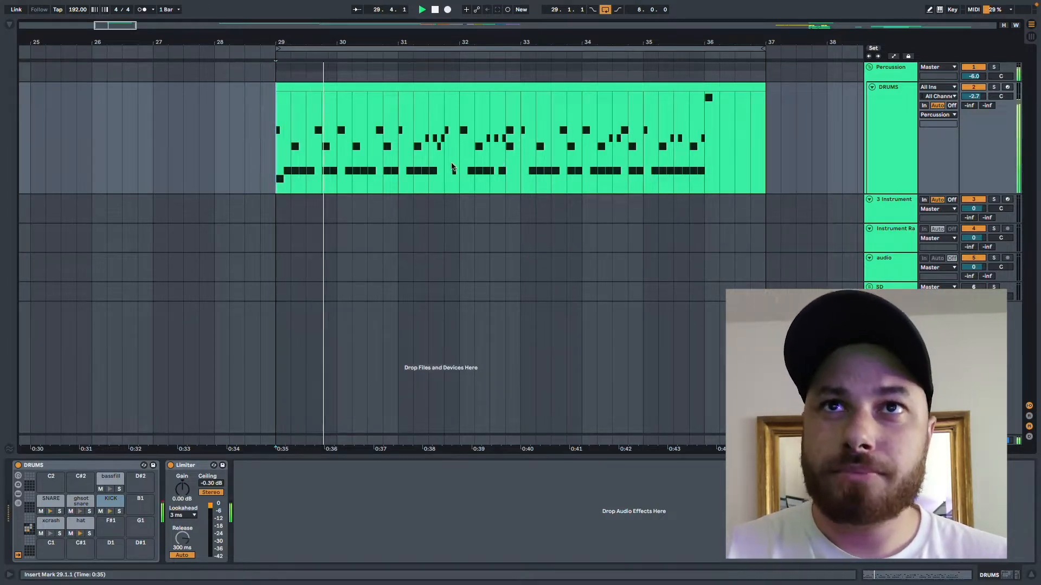
pyautogui.moveTo(477, 165); pyautogui.dragTo(514, 170)
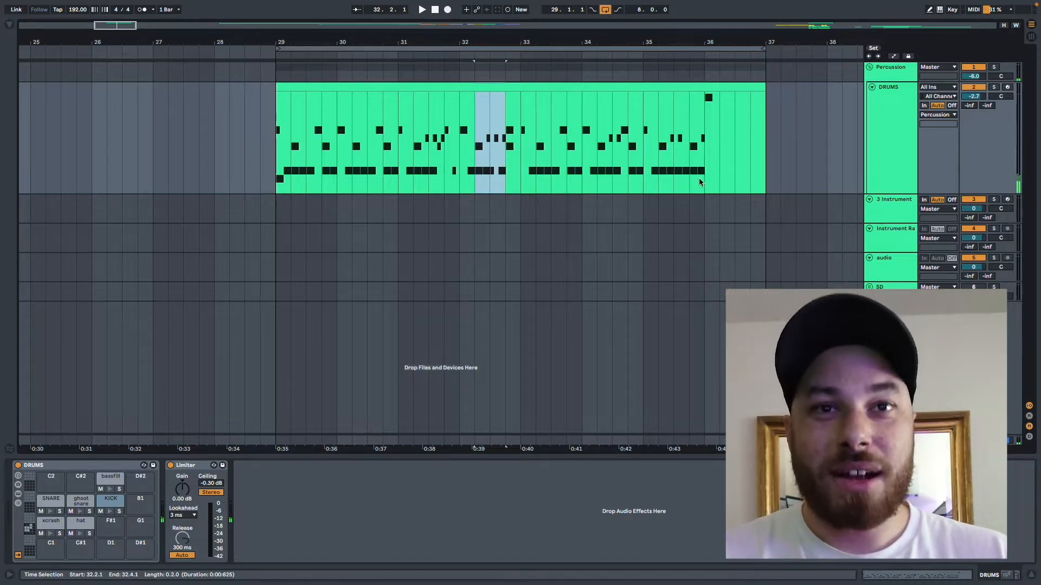
pyautogui.click(464, 179)
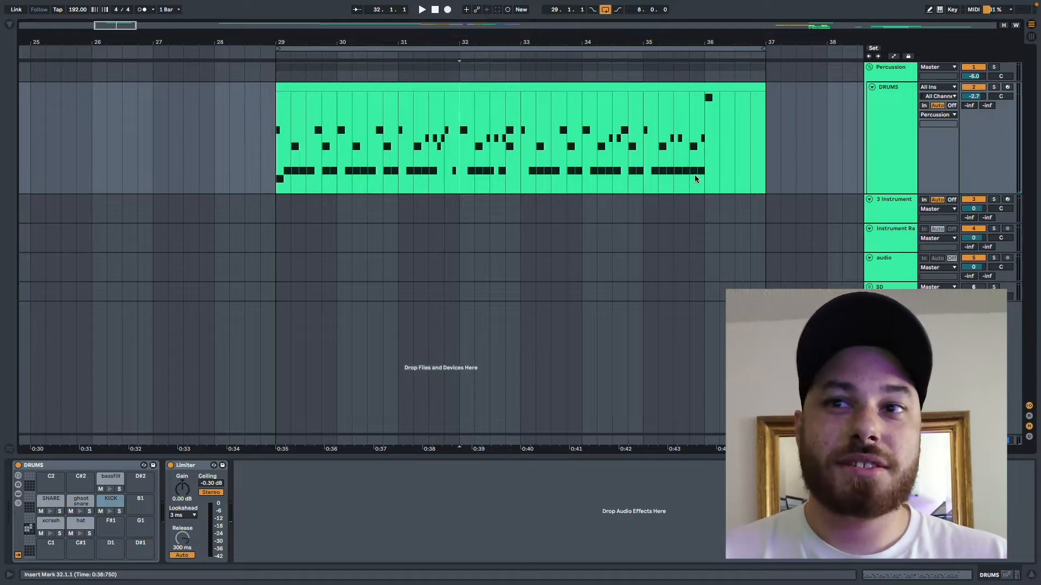
# Step: Inspect and audition the bassfill pad's Serum and POET Open Hat chains, and select the DRUMS clip's last bar from 36 to 37
pyautogui.click(112, 484)
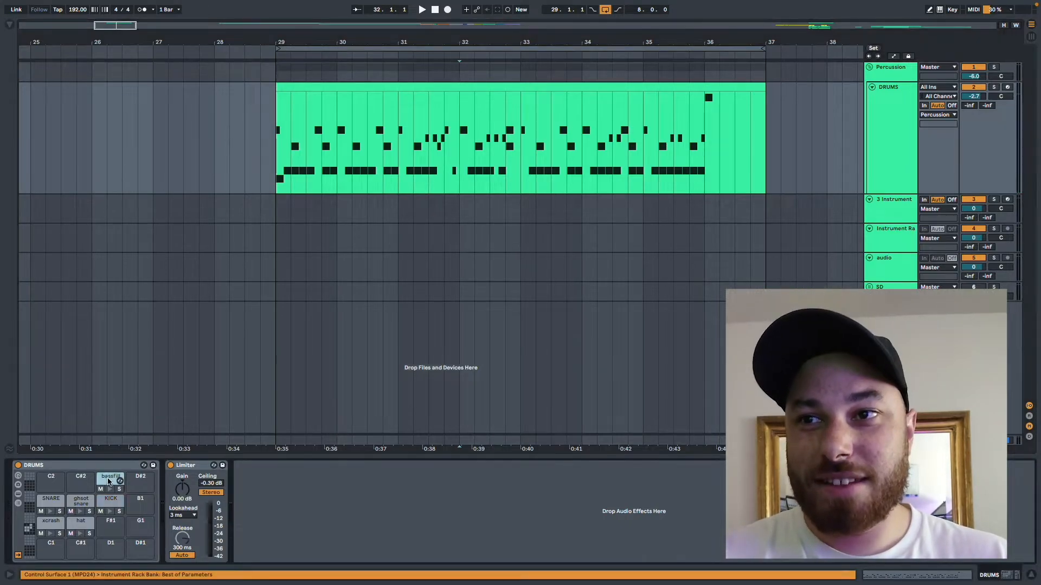
pyautogui.click(109, 490)
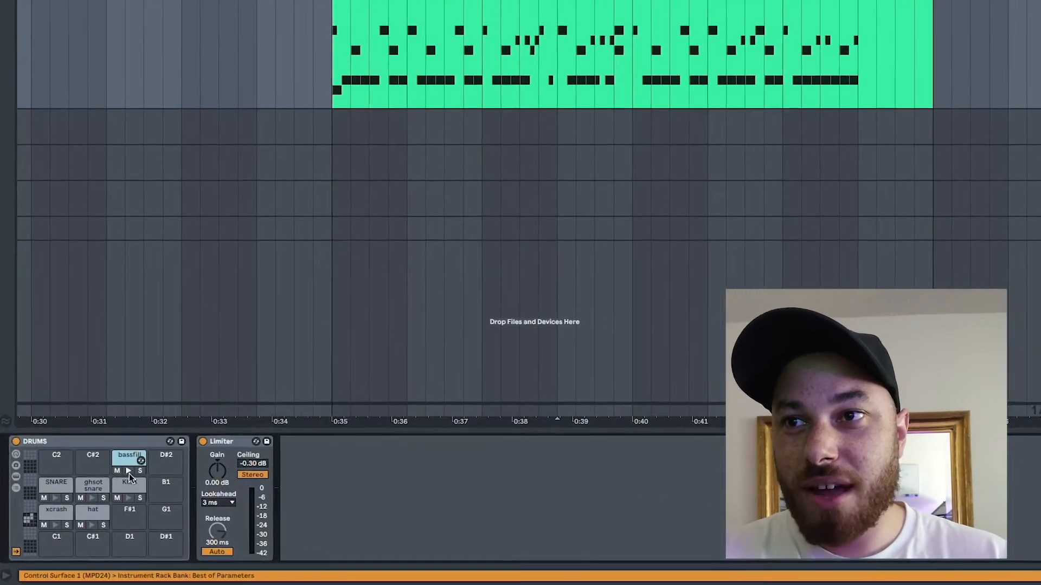
pyautogui.doubleClick(137, 449)
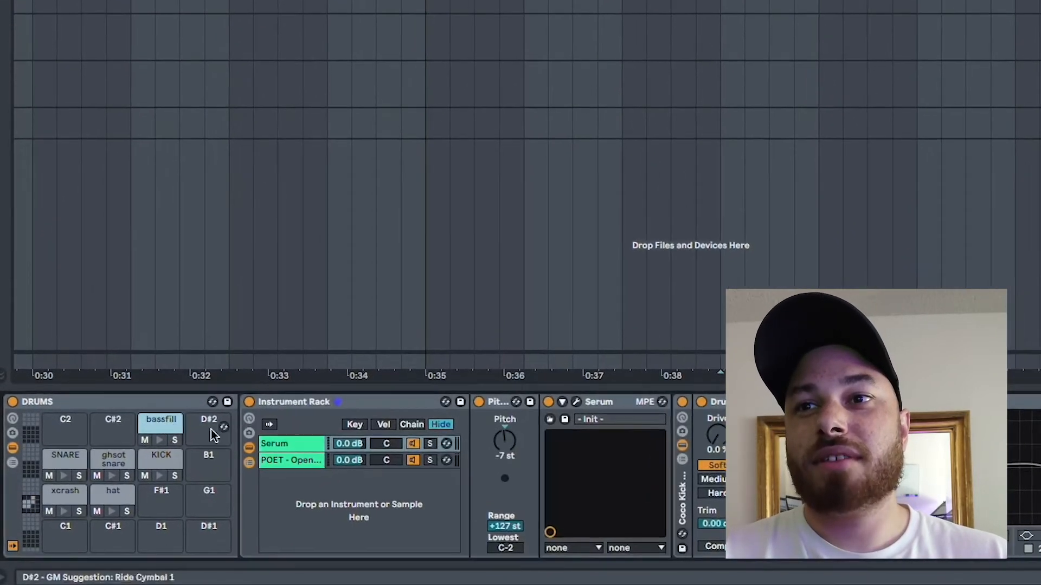
pyautogui.click(308, 437)
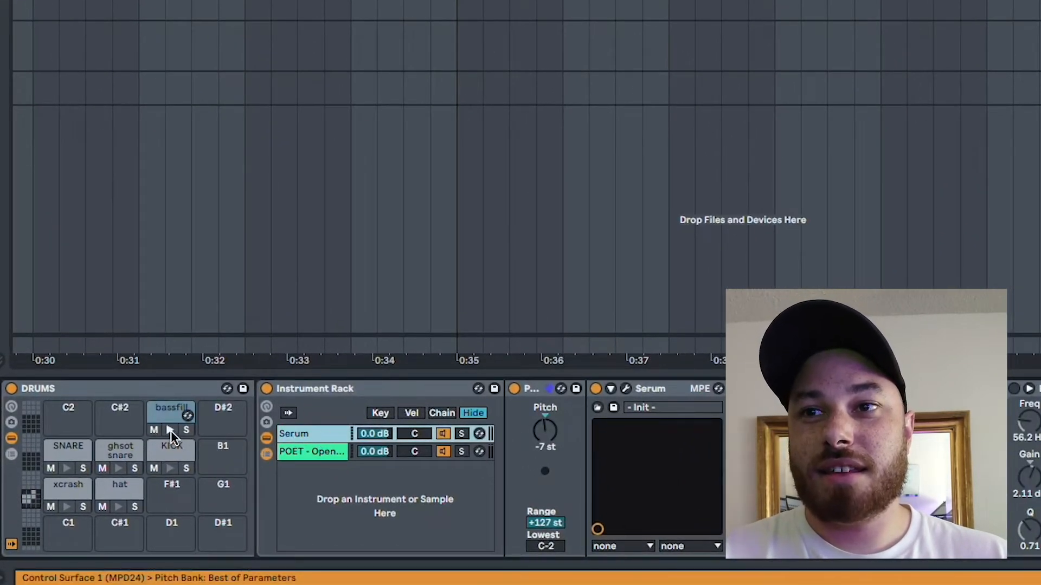
pyautogui.click(298, 435)
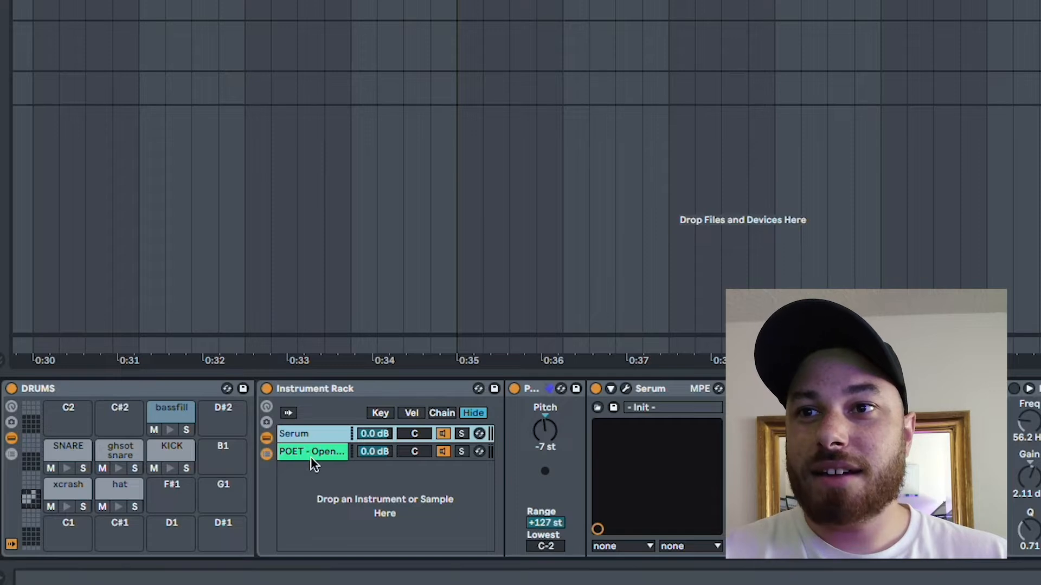
pyautogui.click(311, 457)
pyautogui.click(170, 432)
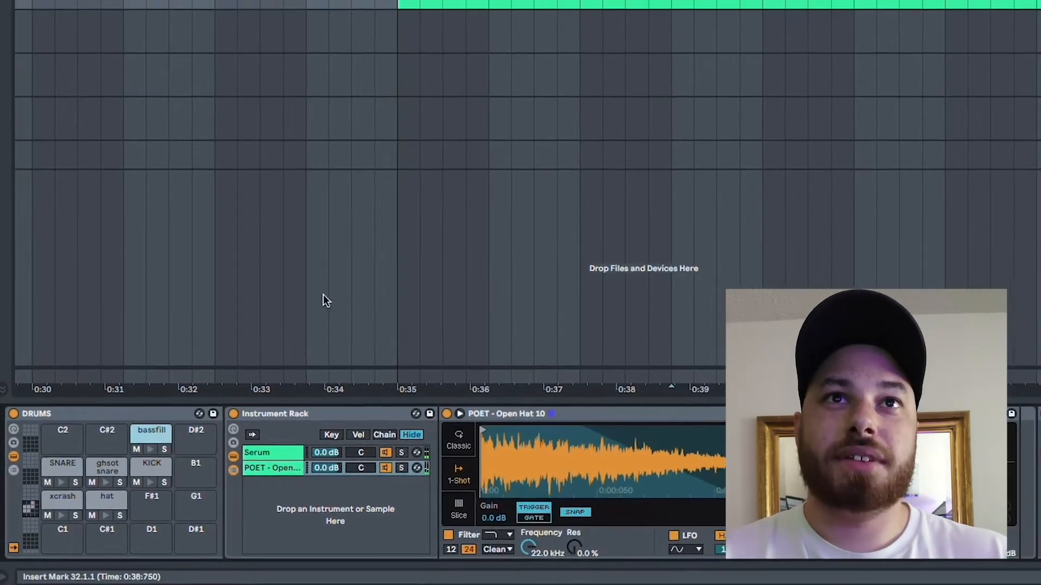
pyautogui.moveTo(977, 23); pyautogui.dragTo(1040, 20)
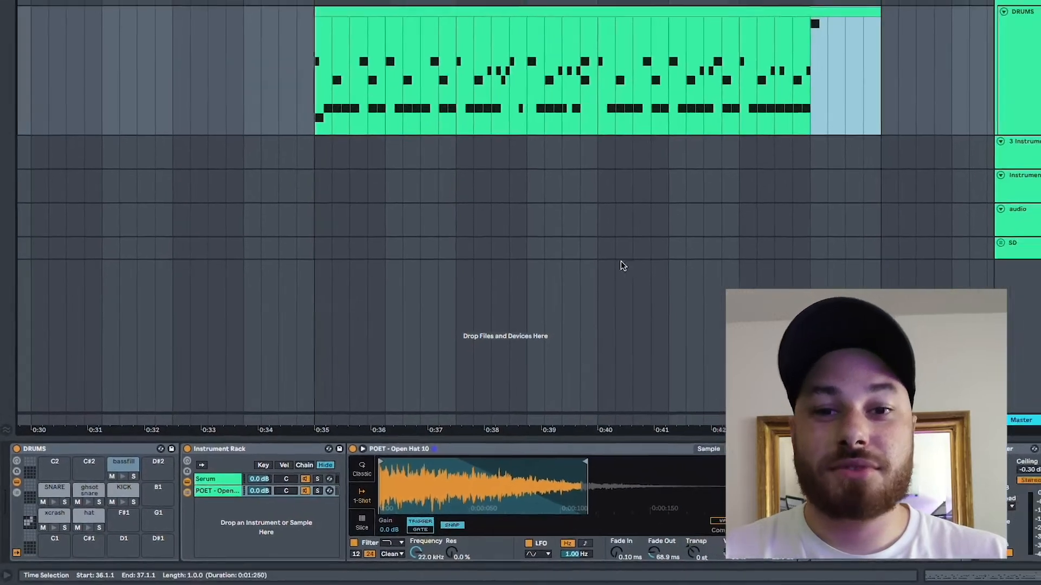
# Step: Locate the long MIDI clip at bar 65 on the 3 Instrument track, enlarge the track's display, and listen to the clip
pyautogui.hscroll(10, 576, 287)
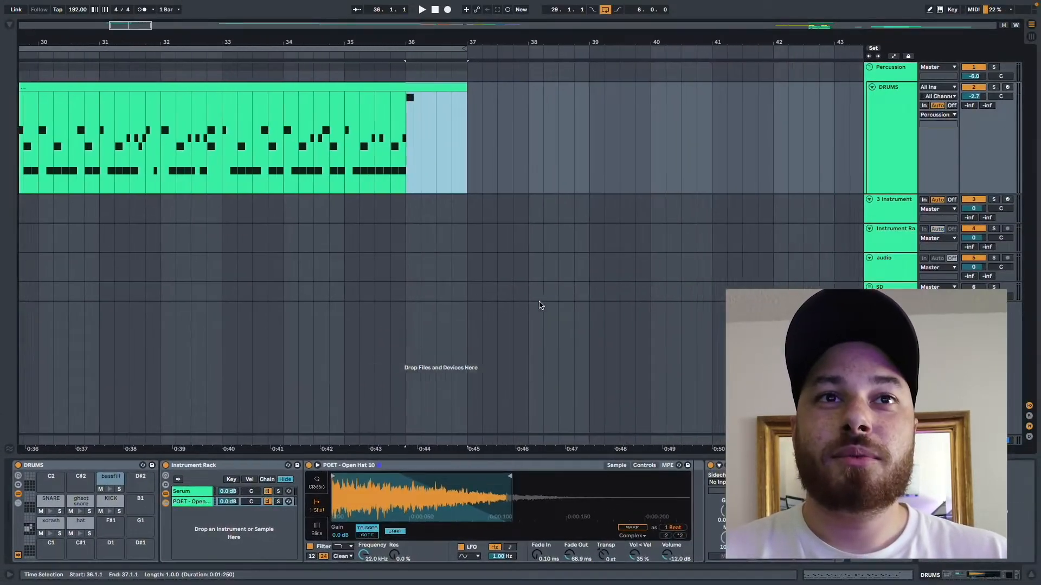
pyautogui.hscroll(5, 539, 305)
pyautogui.scroll(-5, 540, 305)
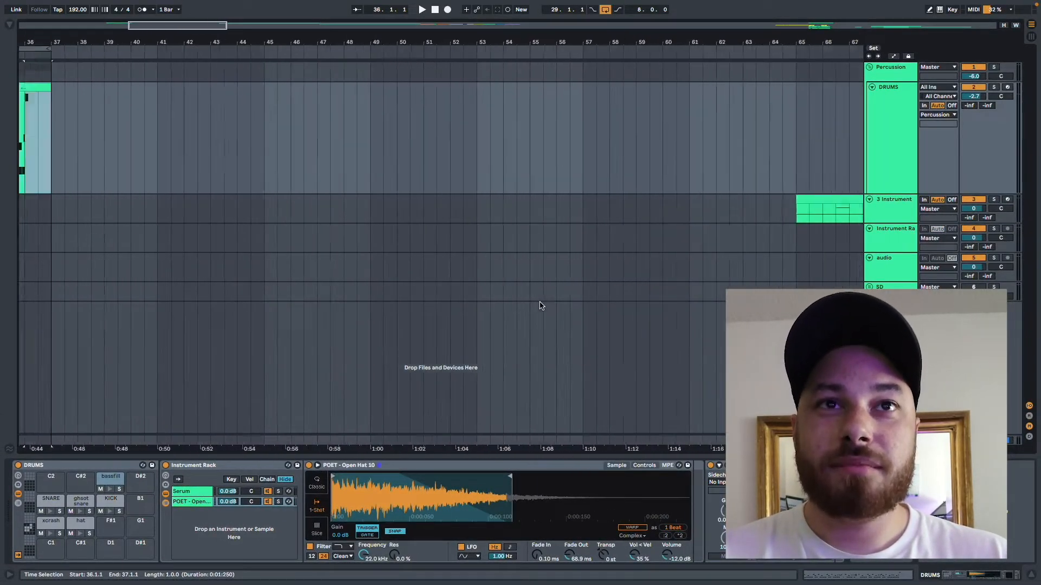
pyautogui.hscroll(5, 600, 249)
pyautogui.scroll(3, 599, 248)
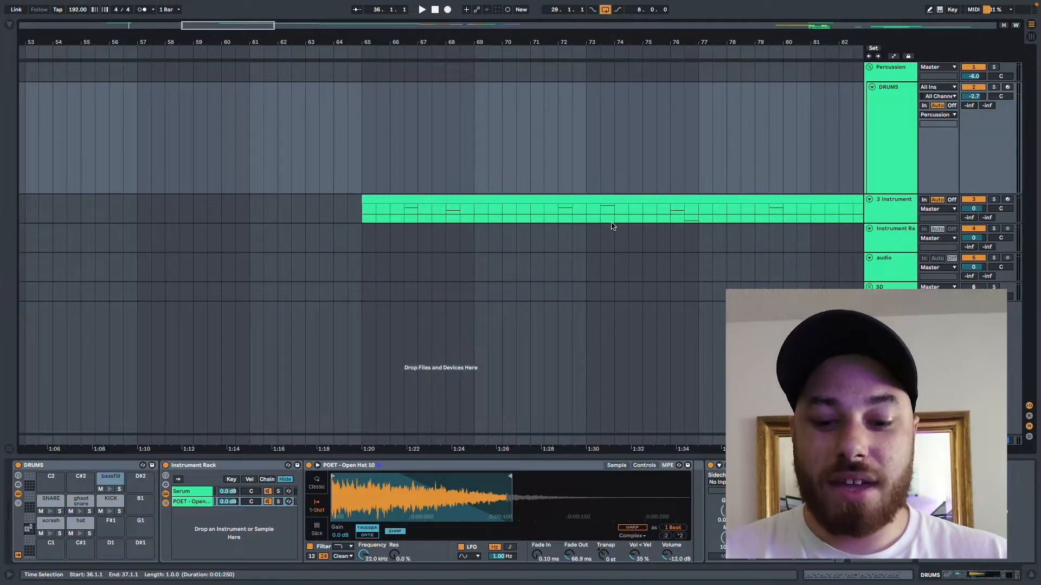
pyautogui.scroll(3, 612, 226)
pyautogui.scroll(-3, 617, 249)
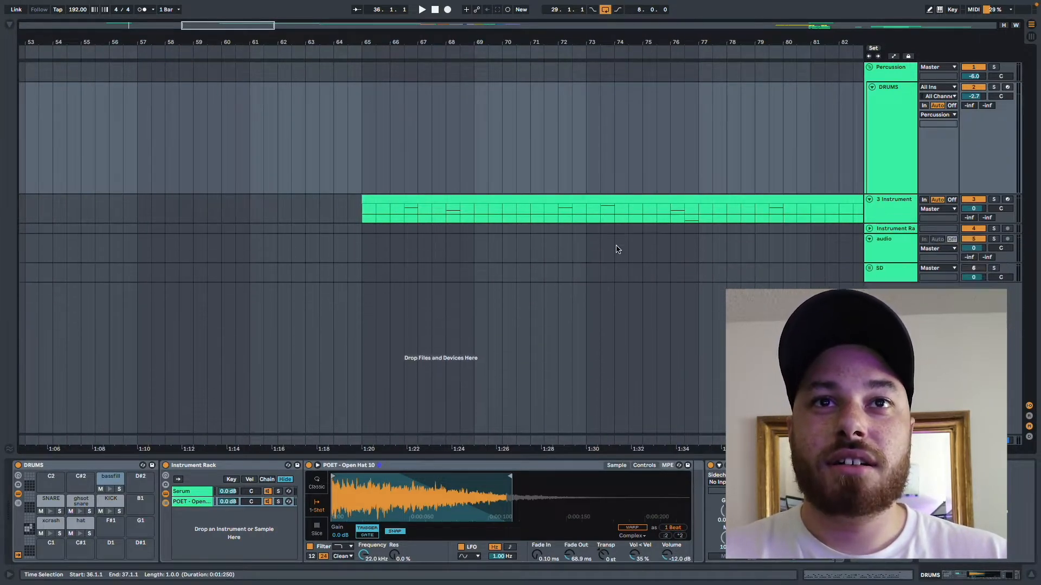
pyautogui.scroll(3, 624, 218)
pyautogui.scroll(-3, 630, 248)
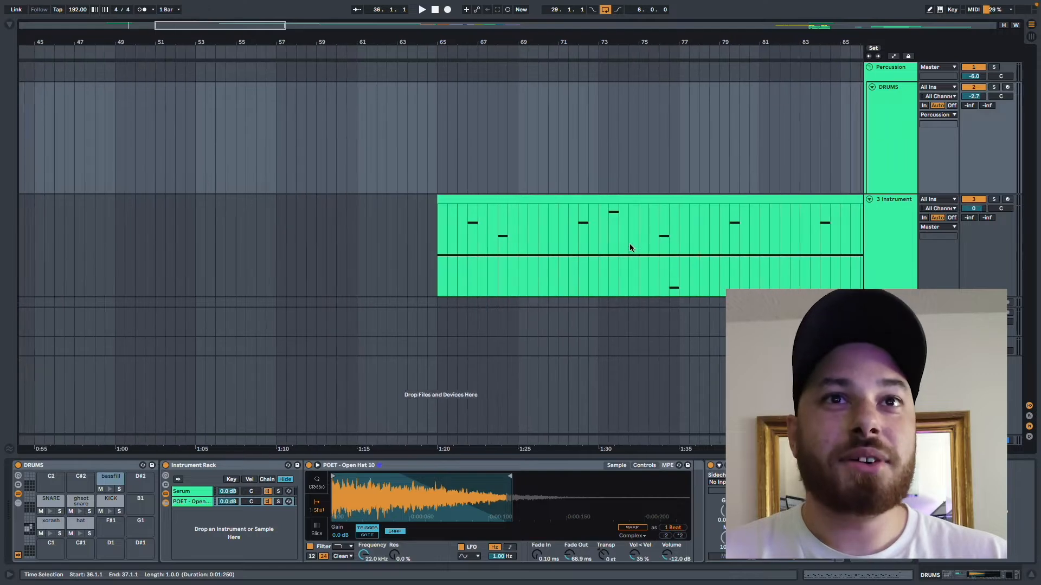
pyautogui.scroll(-1, 629, 247)
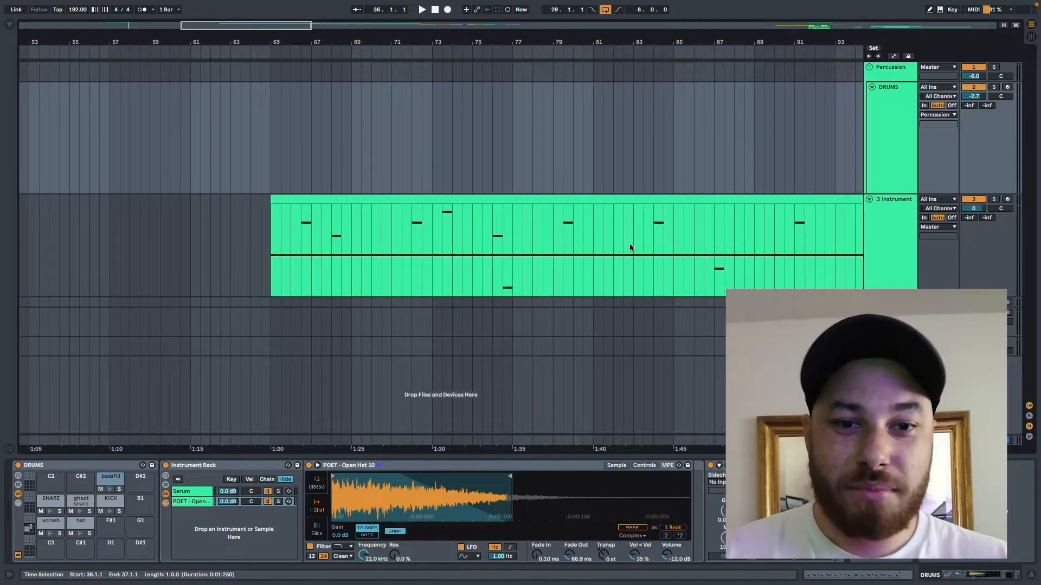
pyautogui.click(271, 257)
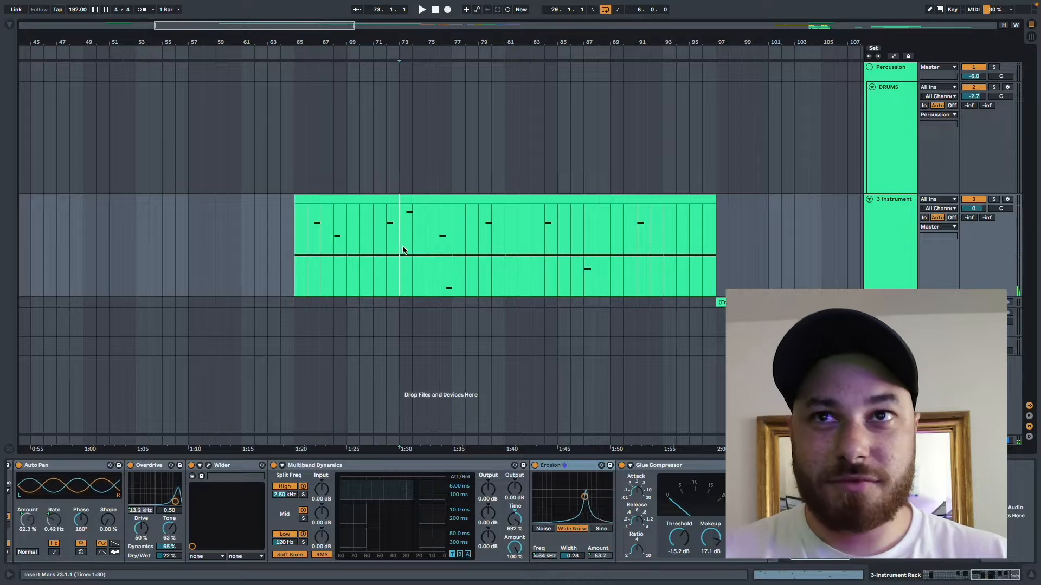
pyautogui.hscroll(3, 403, 249)
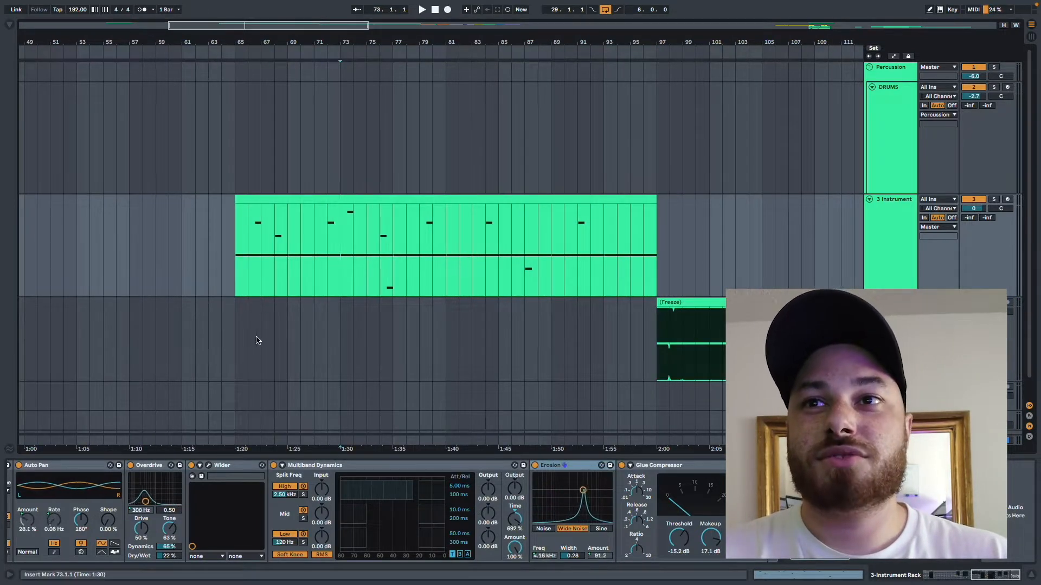
# Step: Mark bars 65 to 82 on the audio track below the instrument and look up the Freeze Track option for the 3 Instrument track
pyautogui.moveTo(242, 336); pyautogui.dragTo(470, 348)
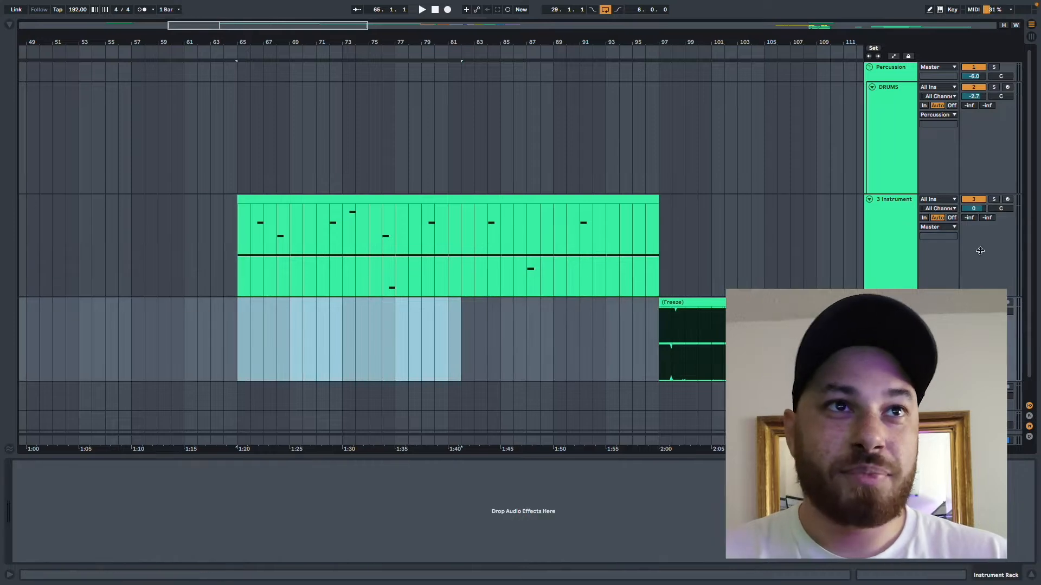
pyautogui.rightClick(890, 214)
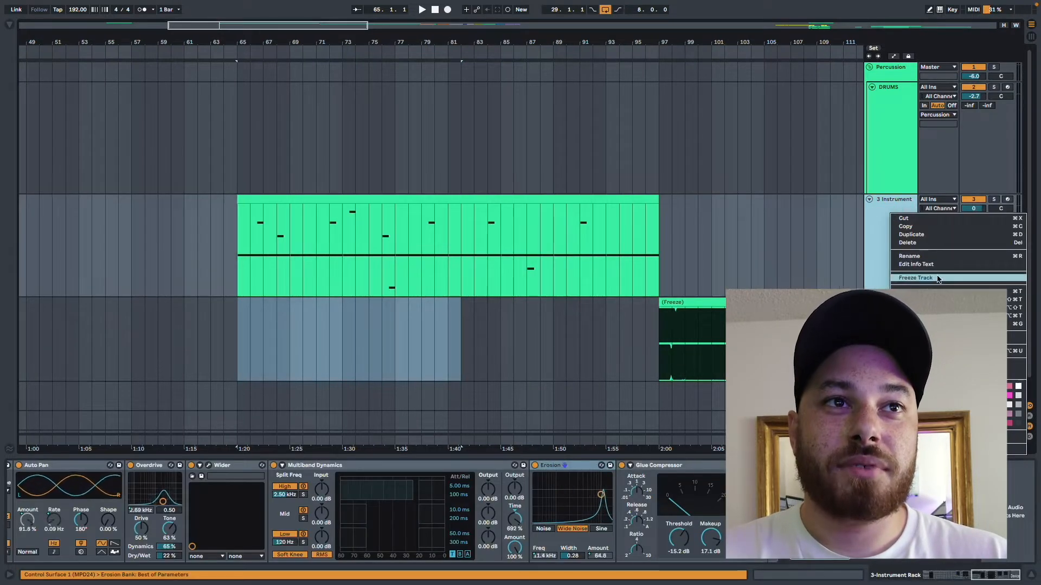
pyautogui.click(877, 239)
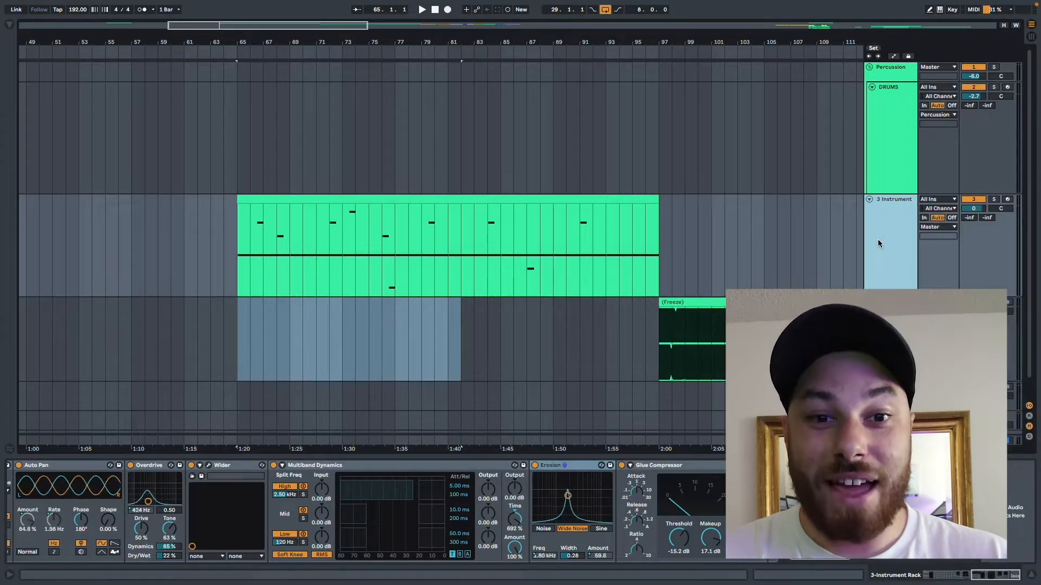
# Step: Select the (Freeze) audio clip spanning bars 97 to 129 on track 4
pyautogui.hscroll(5, 717, 316)
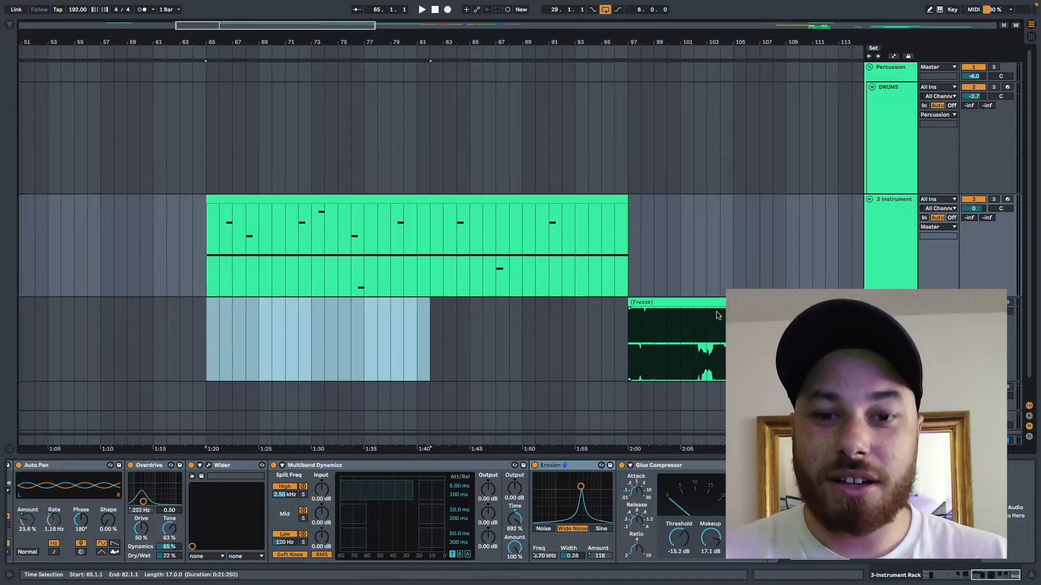
pyautogui.scroll(-3, 717, 315)
pyautogui.hscroll(4, 717, 316)
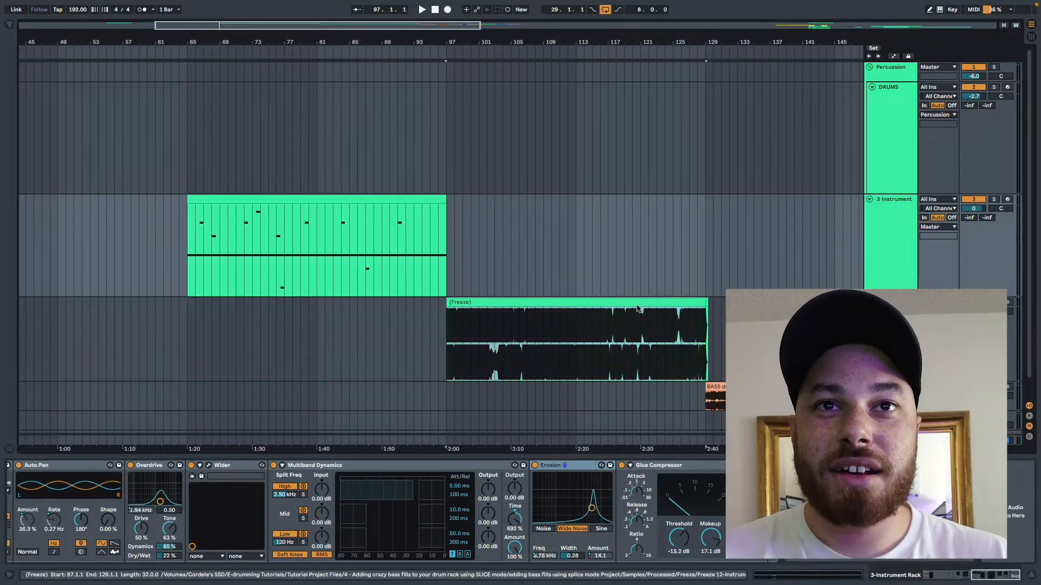
pyautogui.click(699, 314)
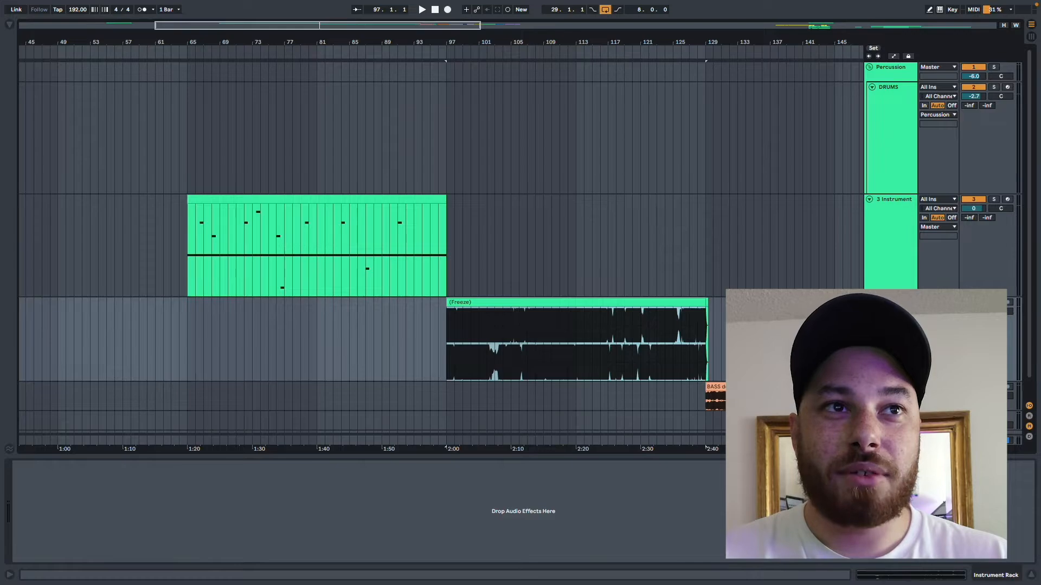
# Step: Route the output of 3-Instrument Rack into audio track 4 as its input source
pyautogui.click(945, 281)
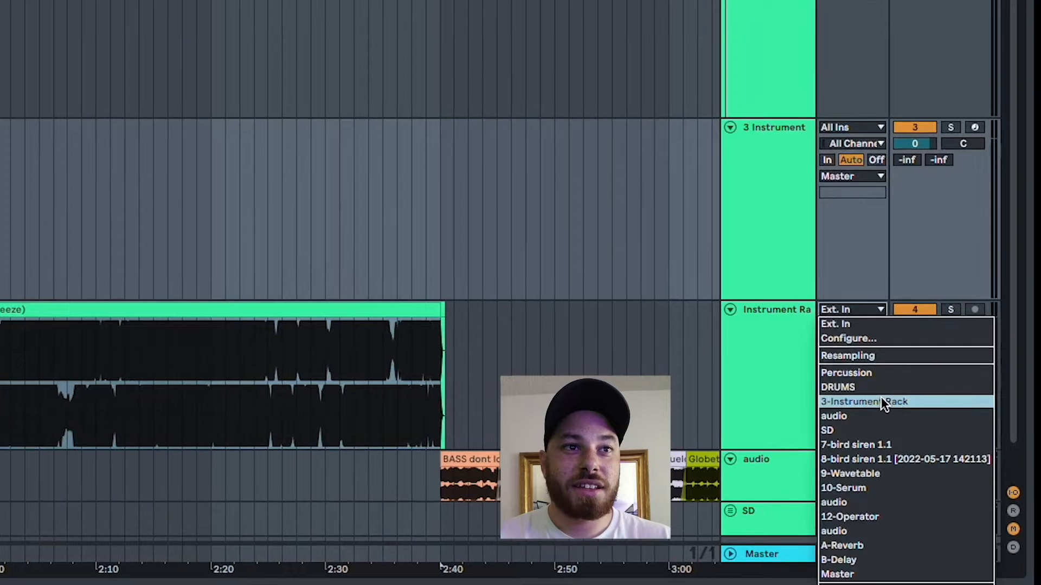
pyautogui.click(880, 401)
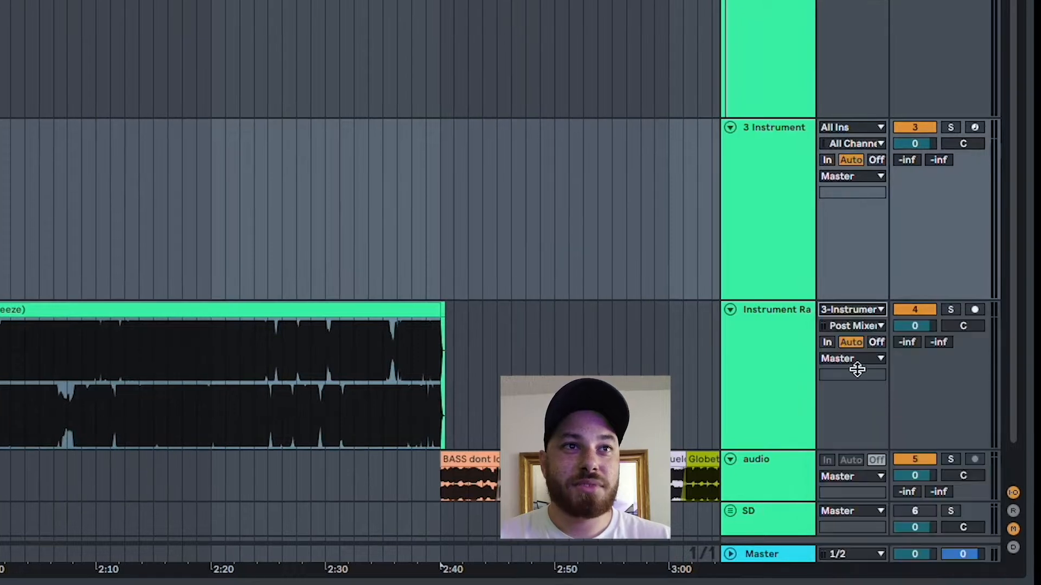
pyautogui.click(790, 362)
pyautogui.click(782, 223)
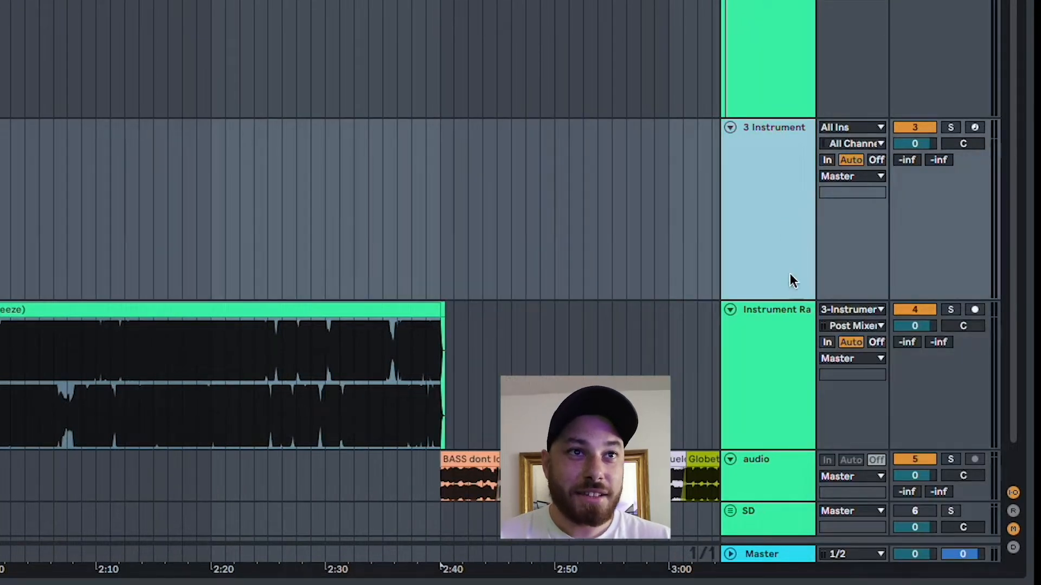
pyautogui.click(773, 341)
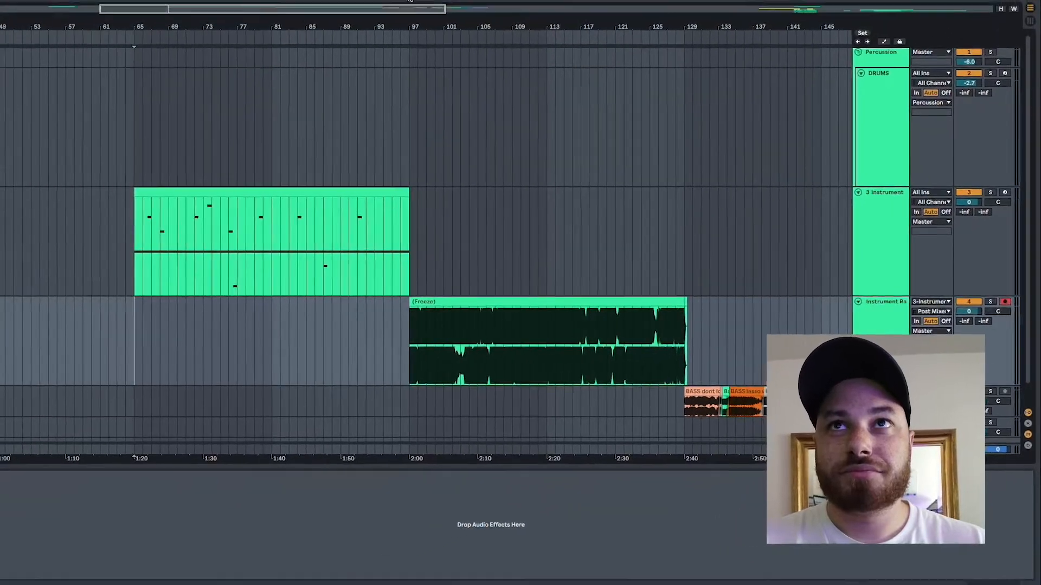
# Step: Record a short test take of the instrument onto track 4 from bar 65, and delete the recorded audio clip
pyautogui.click(222, 0)
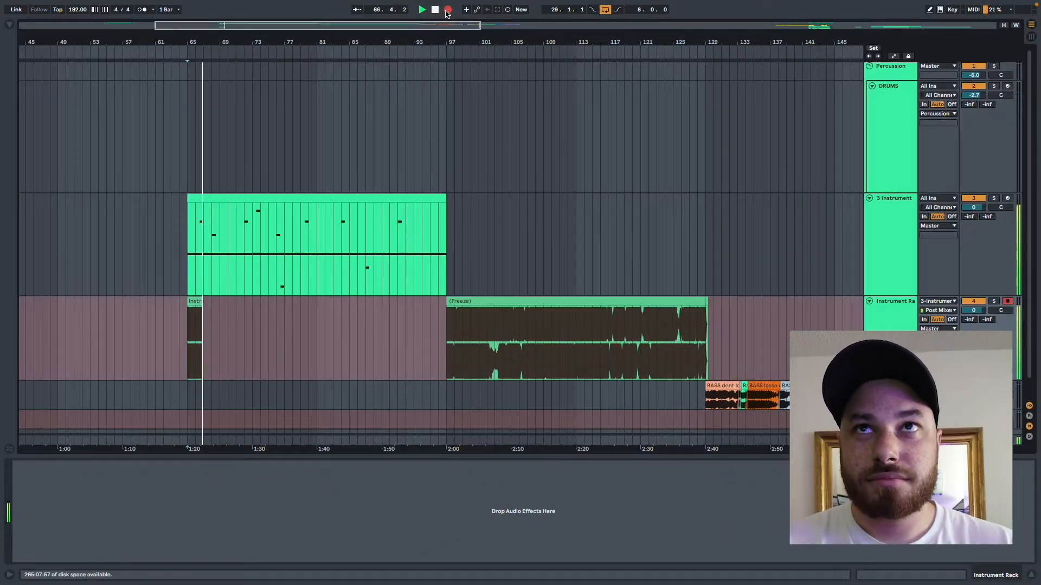
pyautogui.press('space')
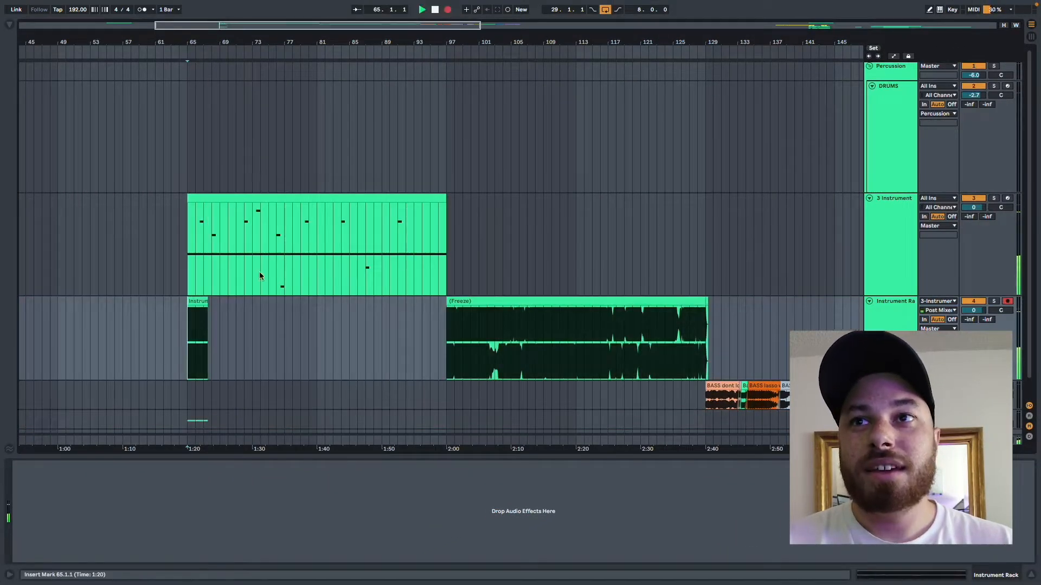
pyautogui.moveTo(181, 339); pyautogui.dragTo(229, 339)
pyautogui.press('Delete')
# Step: Play the (Freeze) clip on track 4 in solo from bar 97 to hear the resampled bass
pyautogui.click(525, 299)
pyautogui.scroll(2, 524, 314)
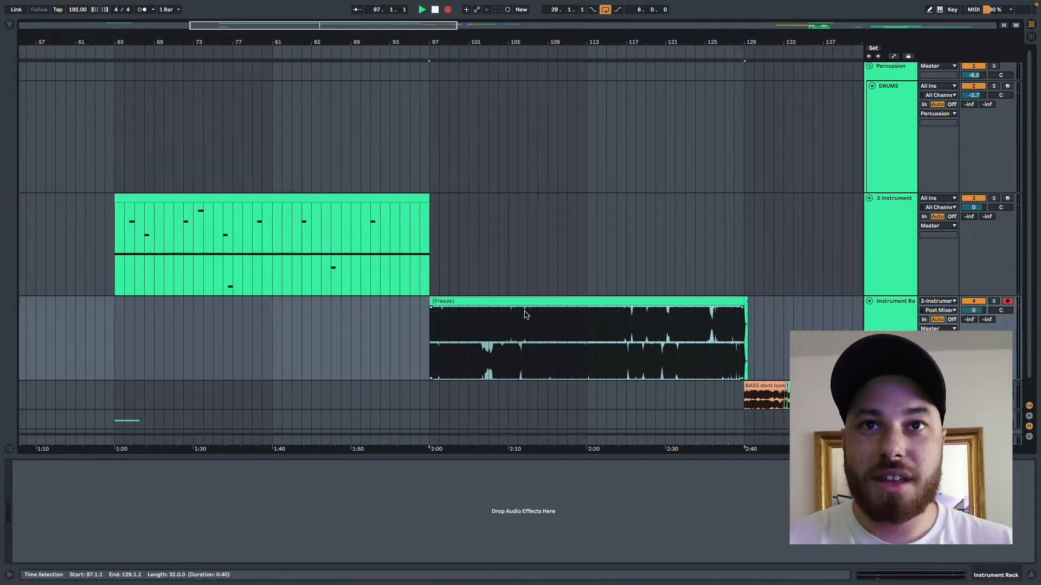
pyautogui.scroll(2, 524, 314)
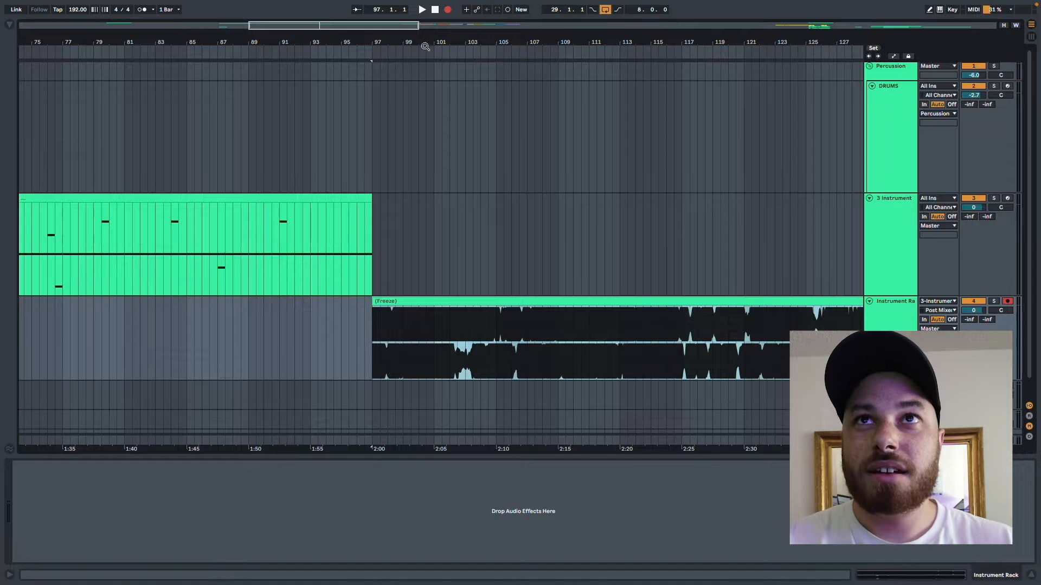
pyautogui.click(374, 333)
pyautogui.press('space')
pyautogui.hscroll(2, 509, 344)
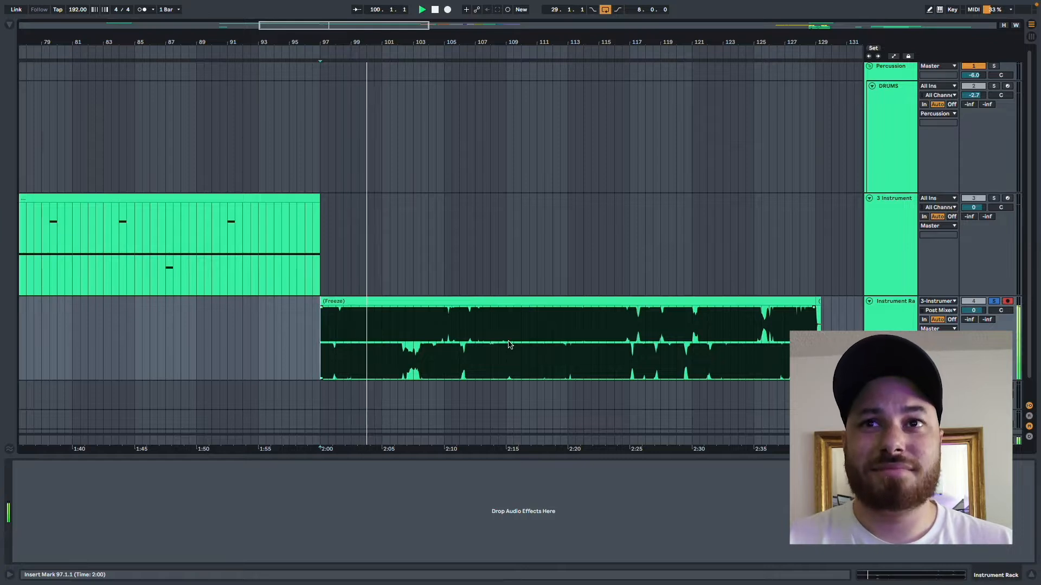
# Step: Examine the row of bass sample clips on the track below the (Freeze) clip, starting at bar 129
pyautogui.scroll(-5, 508, 345)
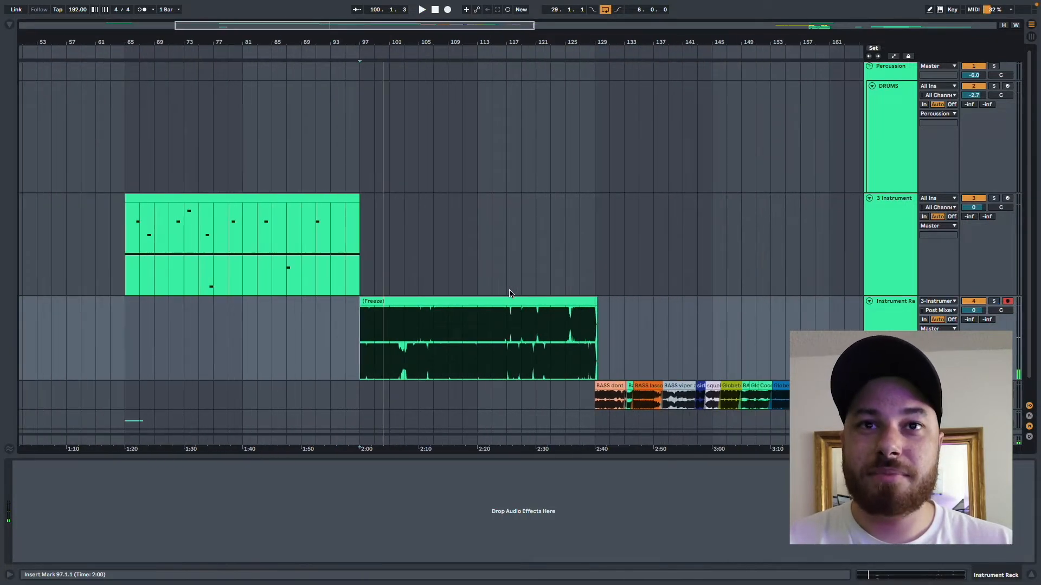
pyautogui.scroll(-1, 509, 293)
pyautogui.hscroll(1, 509, 293)
pyautogui.hscroll(3, 676, 321)
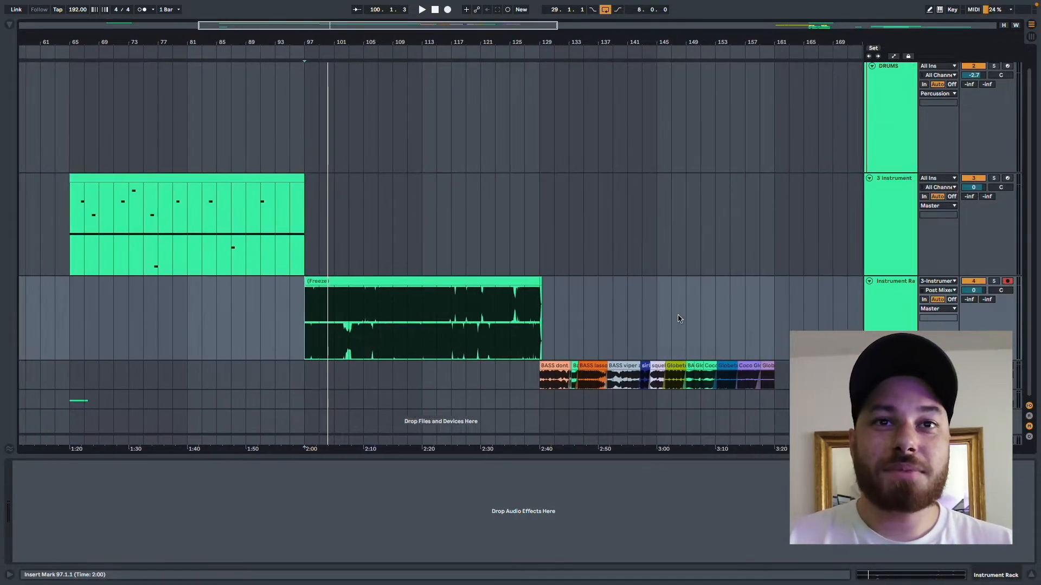
pyautogui.scroll(3, 676, 320)
pyautogui.click(364, 386)
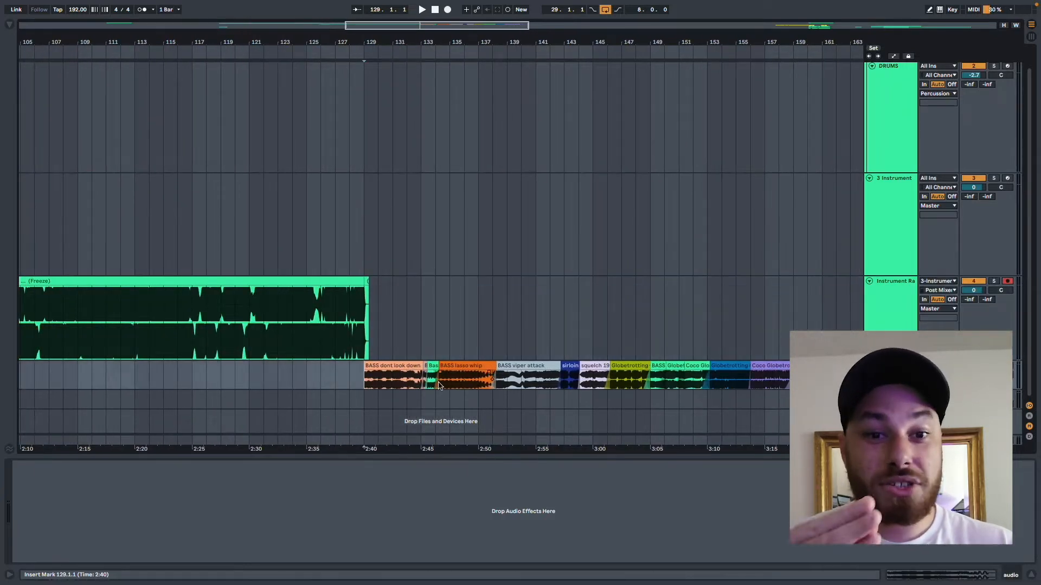
pyautogui.hscroll(1, 439, 385)
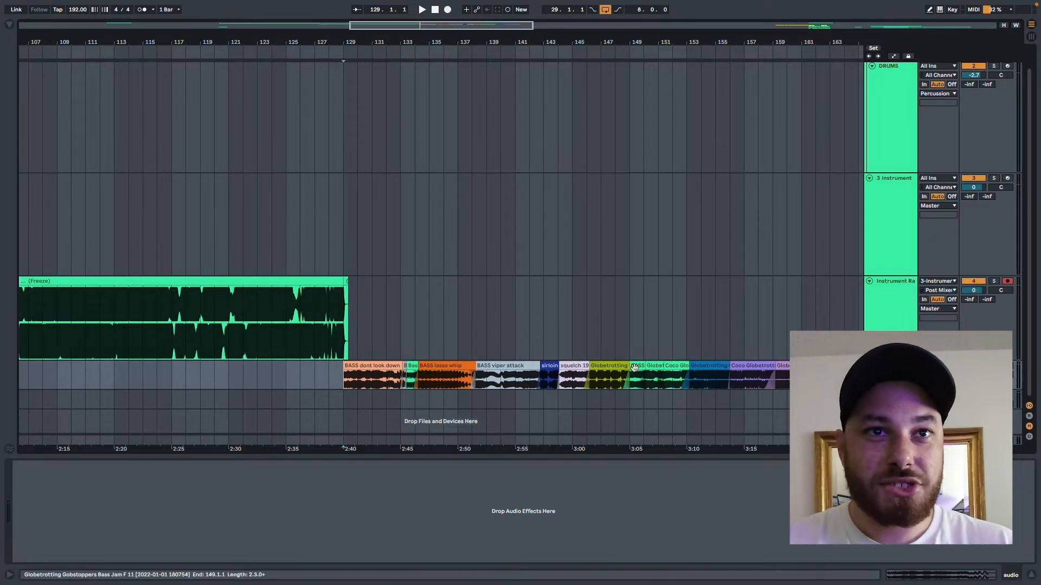
pyautogui.scroll(3, 509, 376)
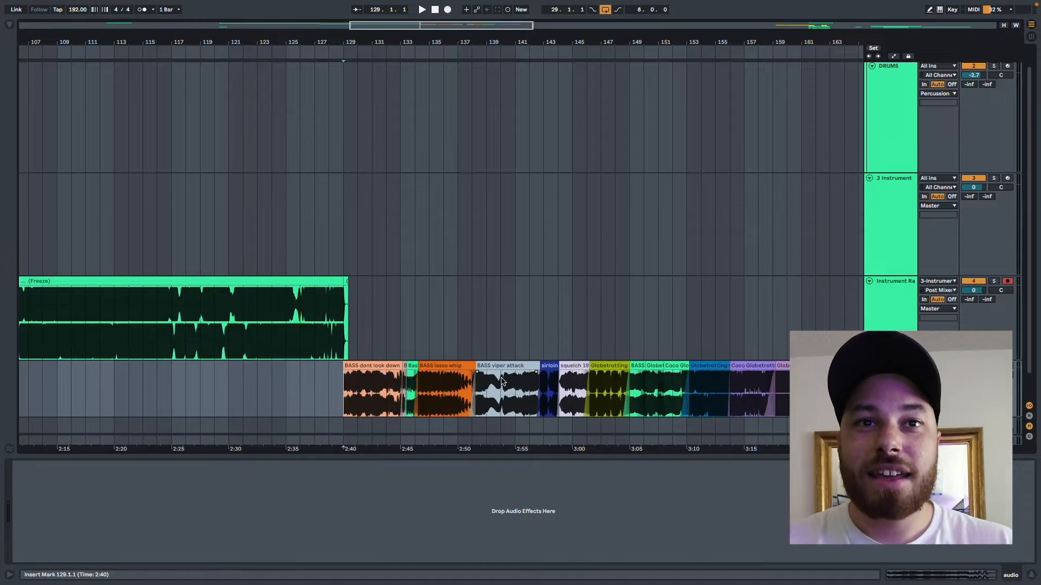
pyautogui.scroll(10, 476, 386)
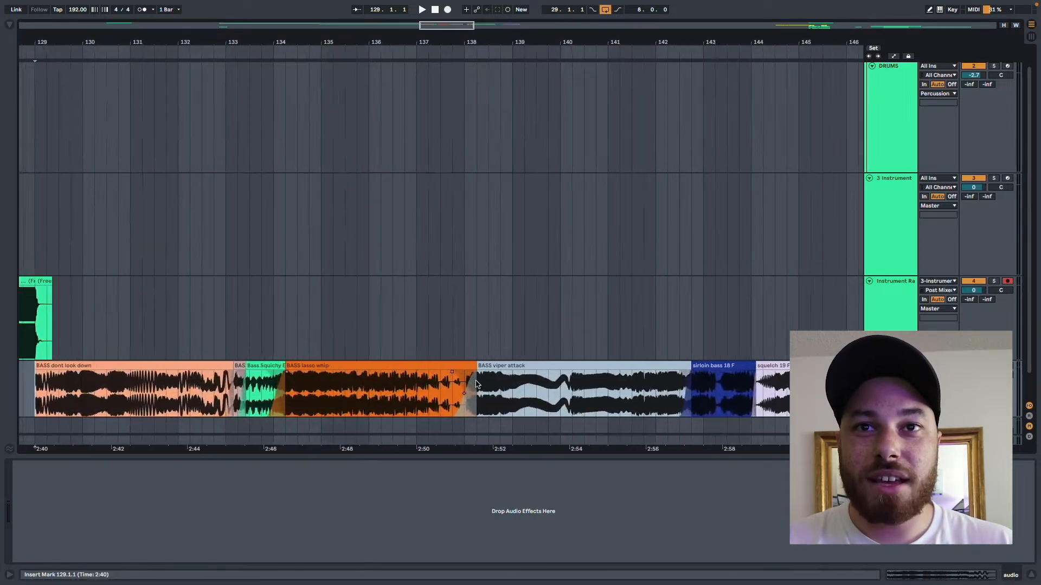
# Step: Shorten the fade-in of the BASS viper attack clip, and crossfade it with the BASS lasso whip clip around bar 138
pyautogui.moveTo(436, 375)
pyautogui.mouseDown()
pyautogui.moveTo(500, 378)
pyautogui.moveTo(442, 368)
pyautogui.moveTo(477, 365)
pyautogui.mouseUp()
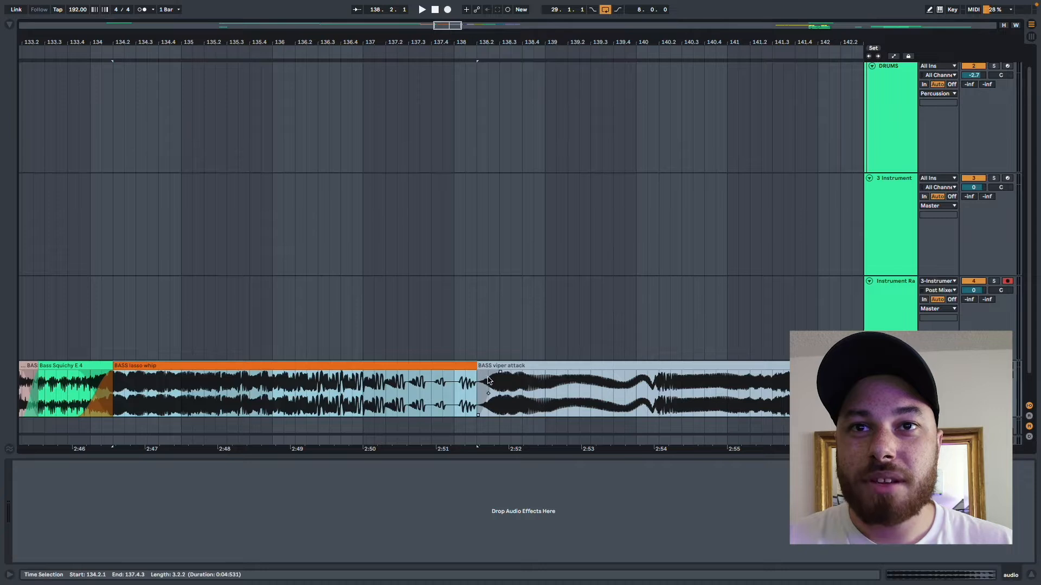
pyautogui.scroll(5, 494, 382)
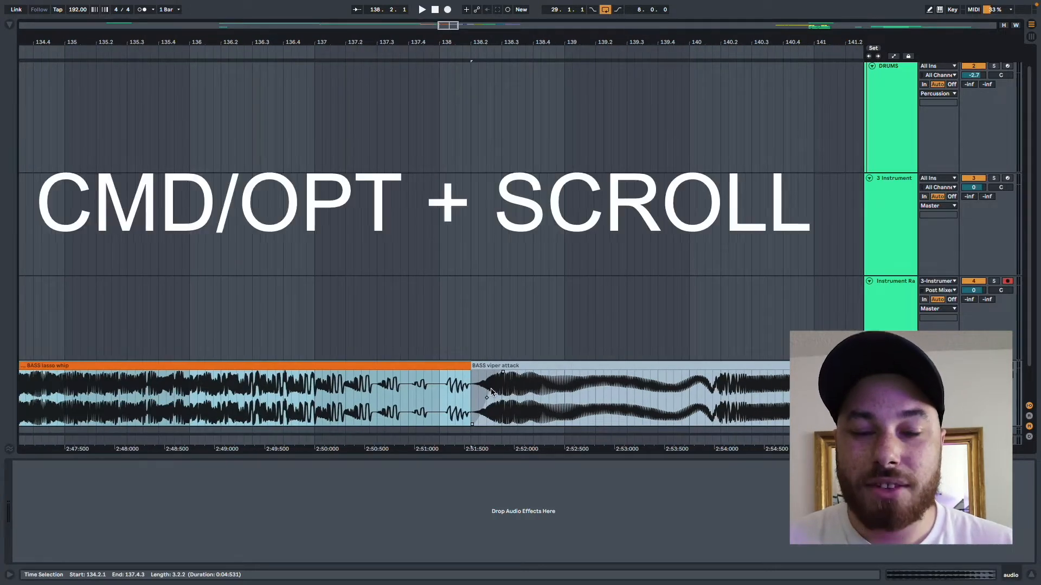
pyautogui.scroll(3, 491, 391)
pyautogui.scroll(-1, 491, 396)
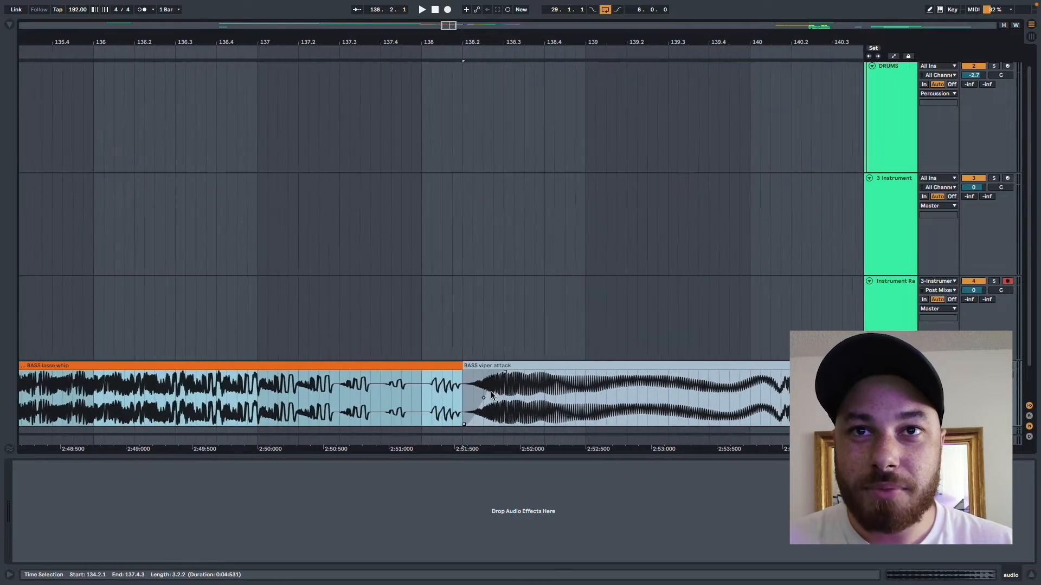
pyautogui.scroll(1, 491, 395)
pyautogui.moveTo(508, 376)
pyautogui.mouseDown()
pyautogui.moveTo(495, 372)
pyautogui.moveTo(542, 374)
pyautogui.moveTo(490, 376)
pyautogui.moveTo(601, 372)
pyautogui.moveTo(476, 377)
pyautogui.mouseUp()
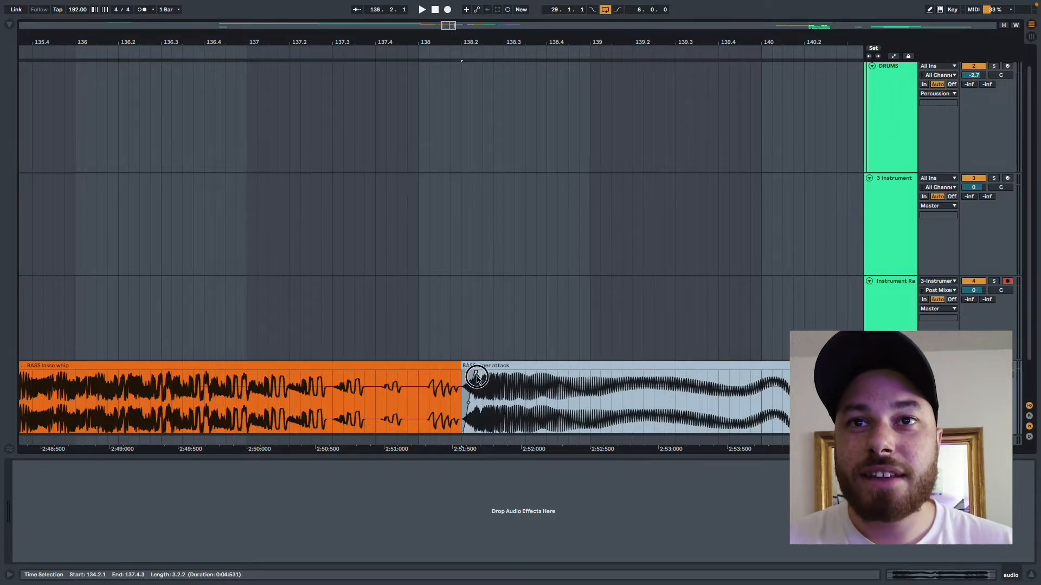
pyautogui.click(450, 379)
pyautogui.moveTo(477, 373)
pyautogui.mouseDown()
pyautogui.moveTo(408, 373)
pyautogui.moveTo(485, 374)
pyautogui.mouseUp()
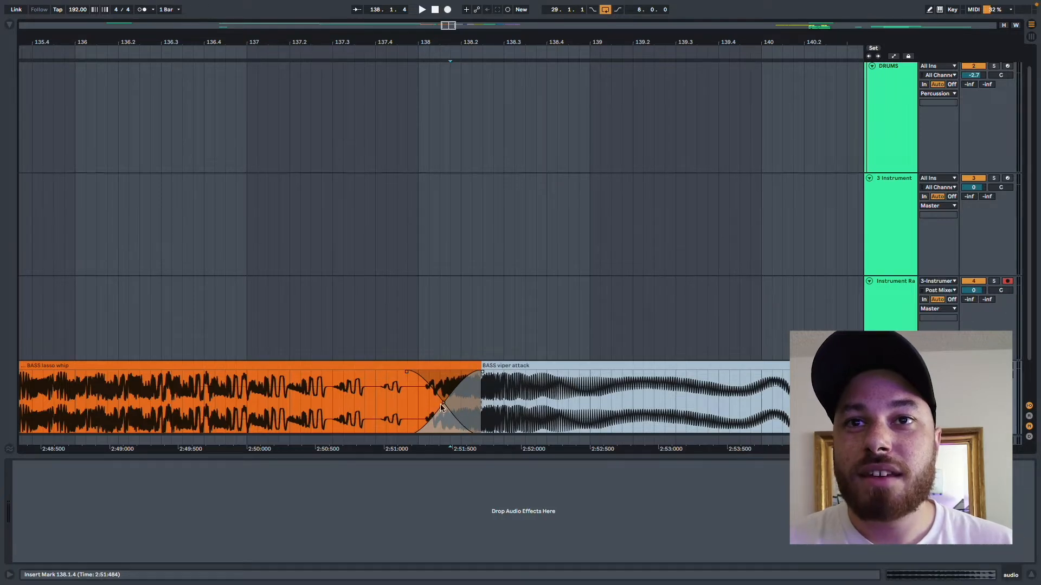
pyautogui.moveTo(441, 407)
pyautogui.mouseDown()
pyautogui.moveTo(429, 404)
pyautogui.moveTo(447, 399)
pyautogui.mouseUp()
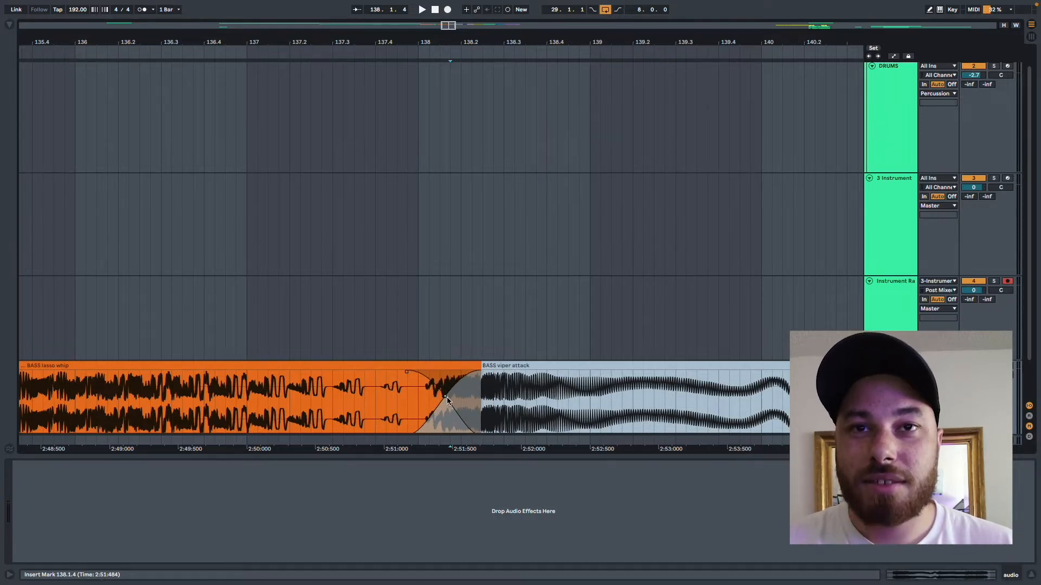
# Step: Consolidate all the bass sample clips from bar 129 to bar 161 into a single audio clip
pyautogui.scroll(-10, 447, 399)
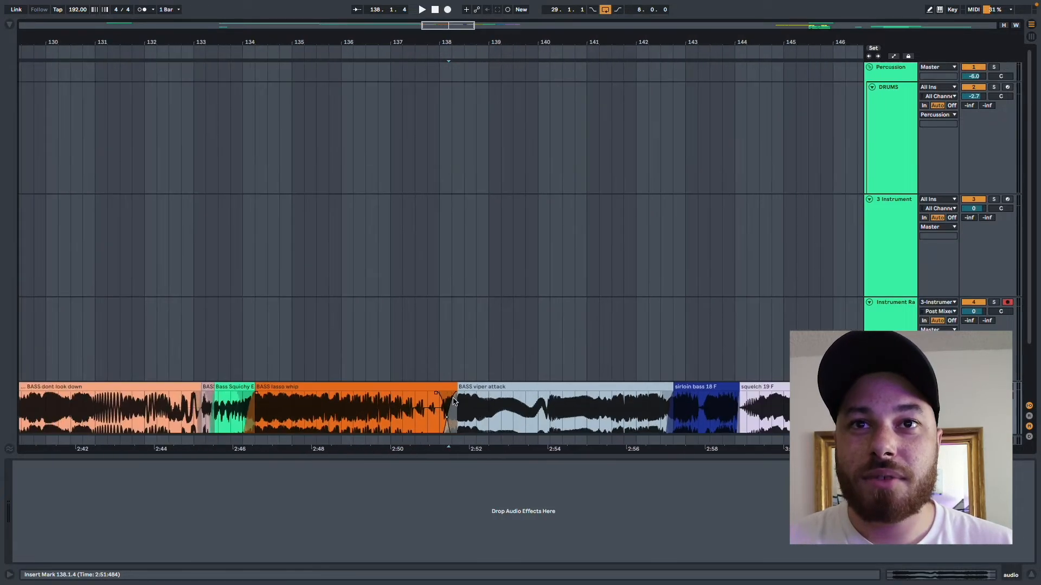
pyautogui.scroll(1, 764, 377)
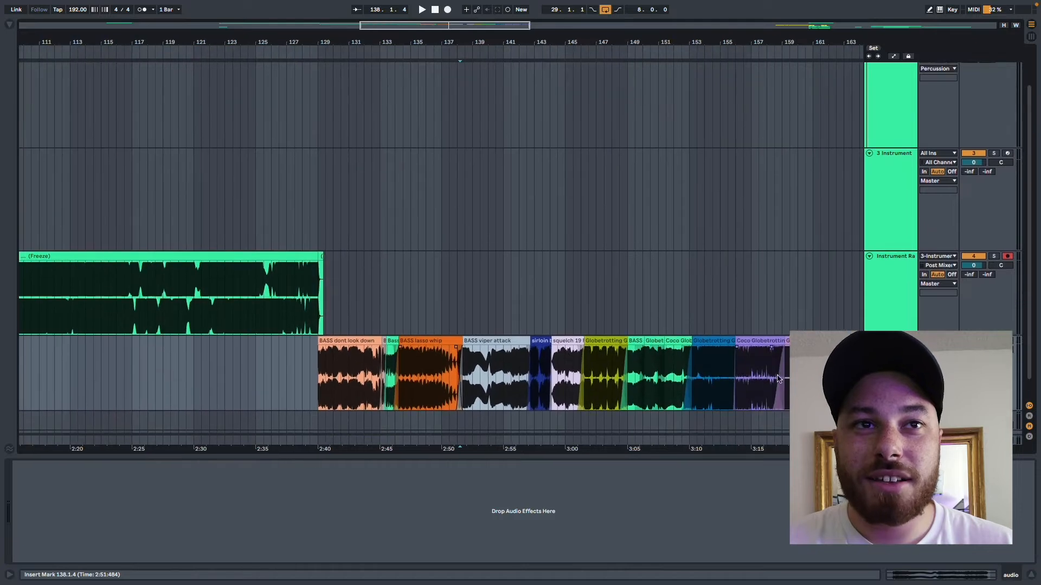
pyautogui.moveTo(321, 375); pyautogui.dragTo(806, 379)
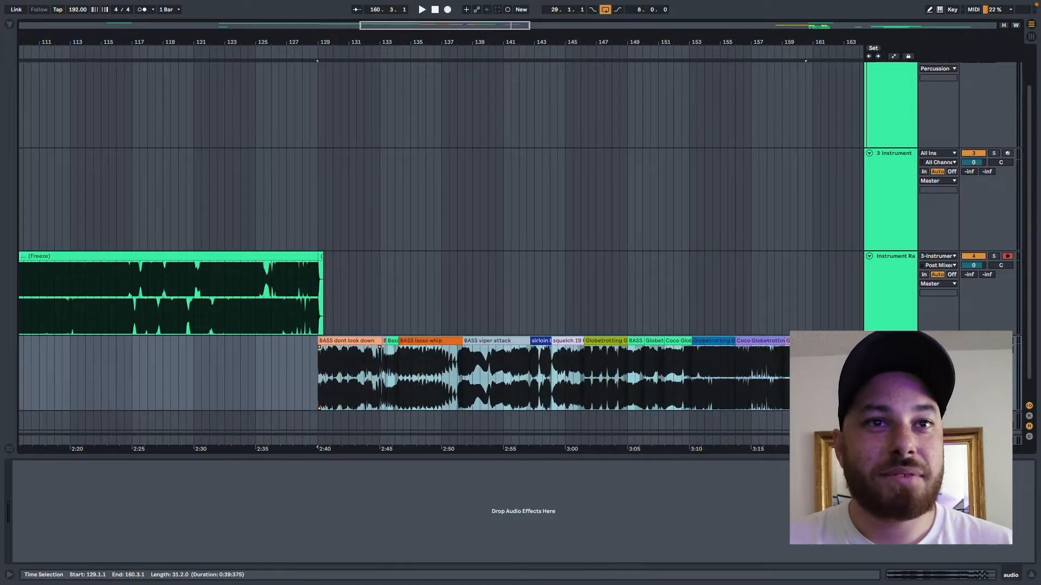
pyautogui.moveTo(320, 386); pyautogui.dragTo(813, 381)
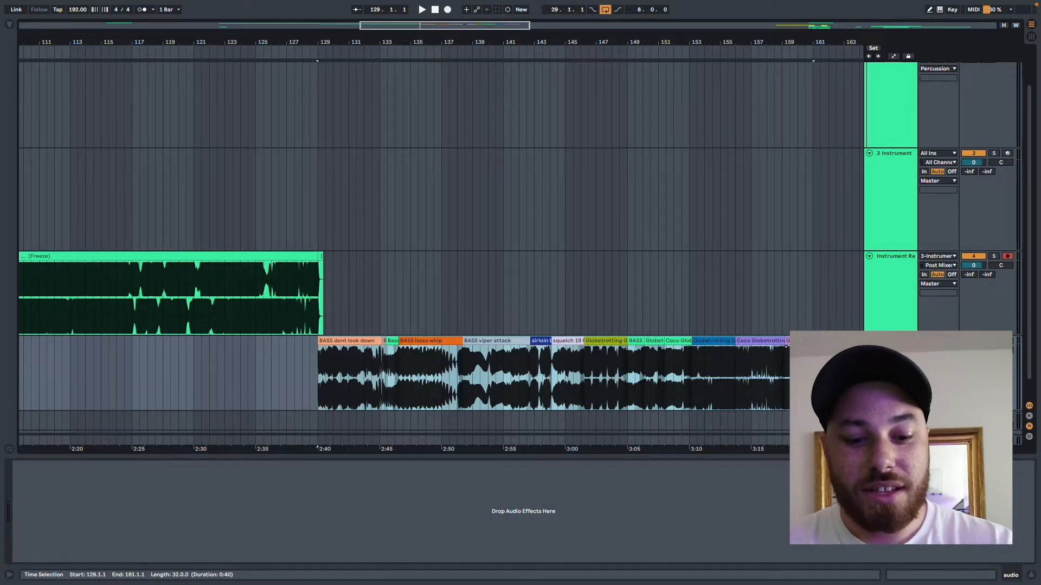
pyautogui.press('super+j')
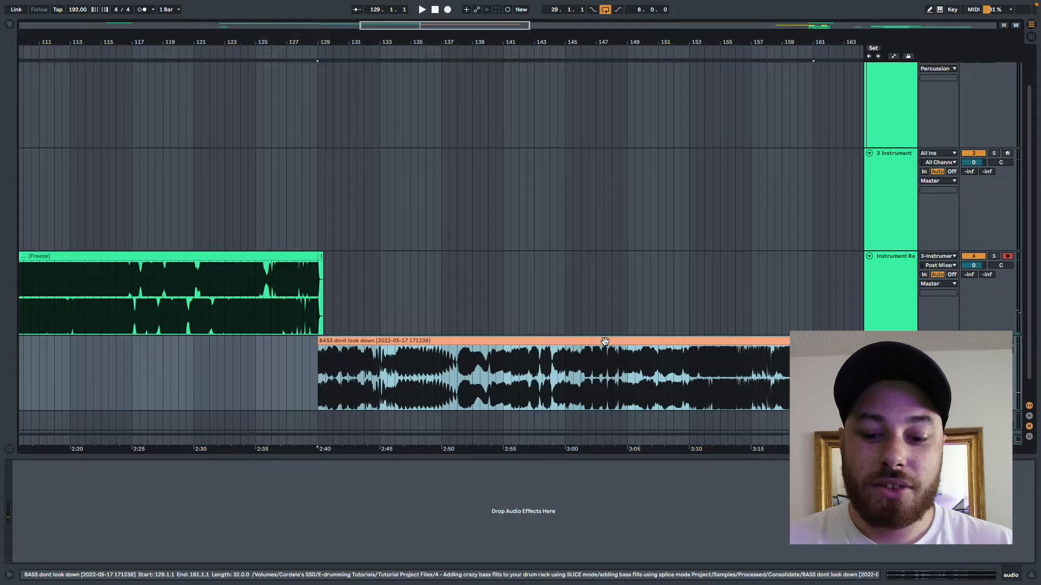
# Step: Show the drum rack of the DRUMS track and rename its bassfill pad to bassfill 1
pyautogui.press('-')
pyautogui.press('-')
pyautogui.press('-')
pyautogui.press('-')
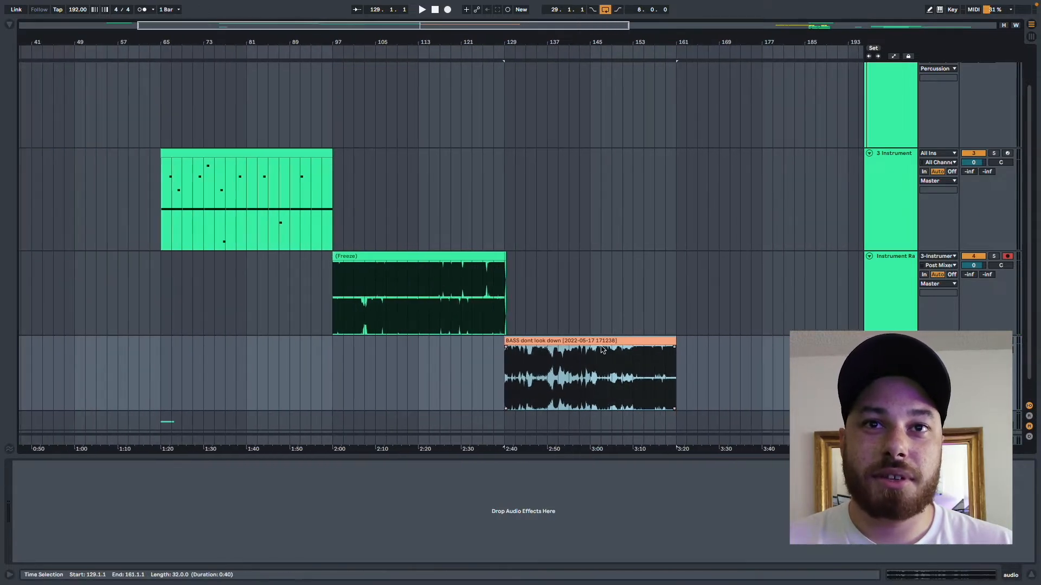
pyautogui.hscroll(-5, 546, 342)
pyautogui.scroll(2, 545, 342)
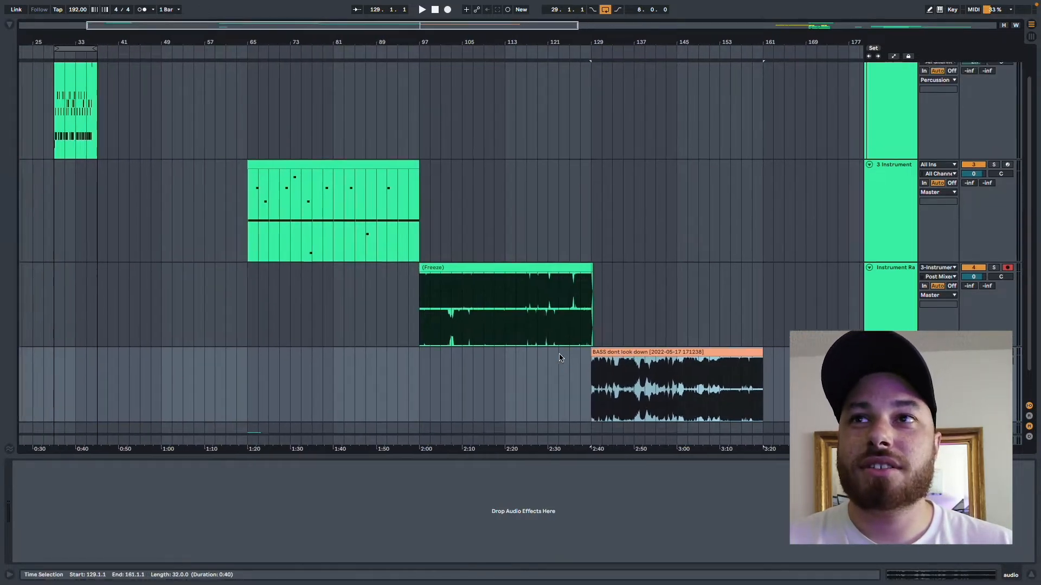
pyautogui.click(889, 154)
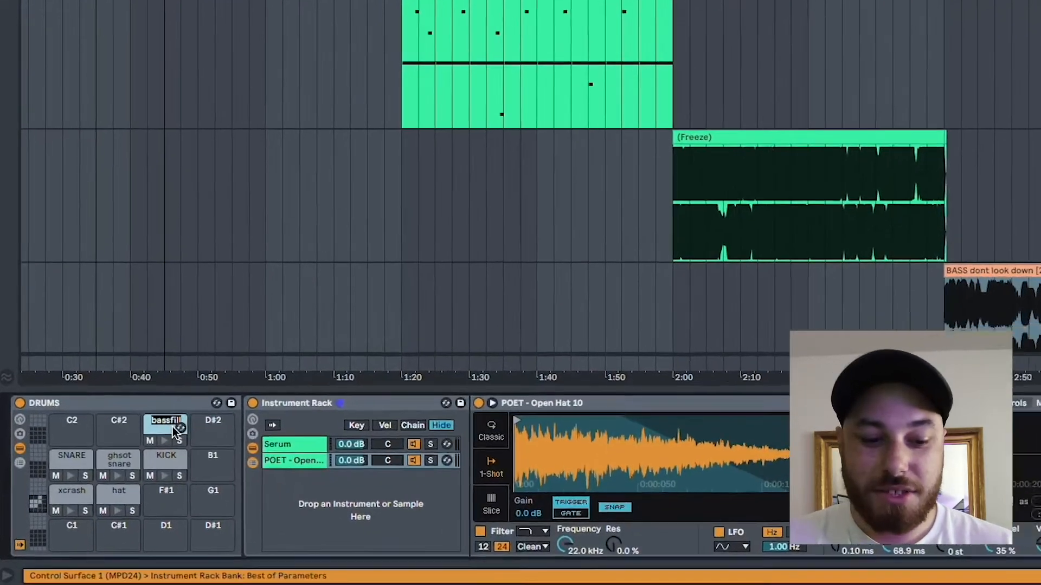
pyautogui.press('super+r')
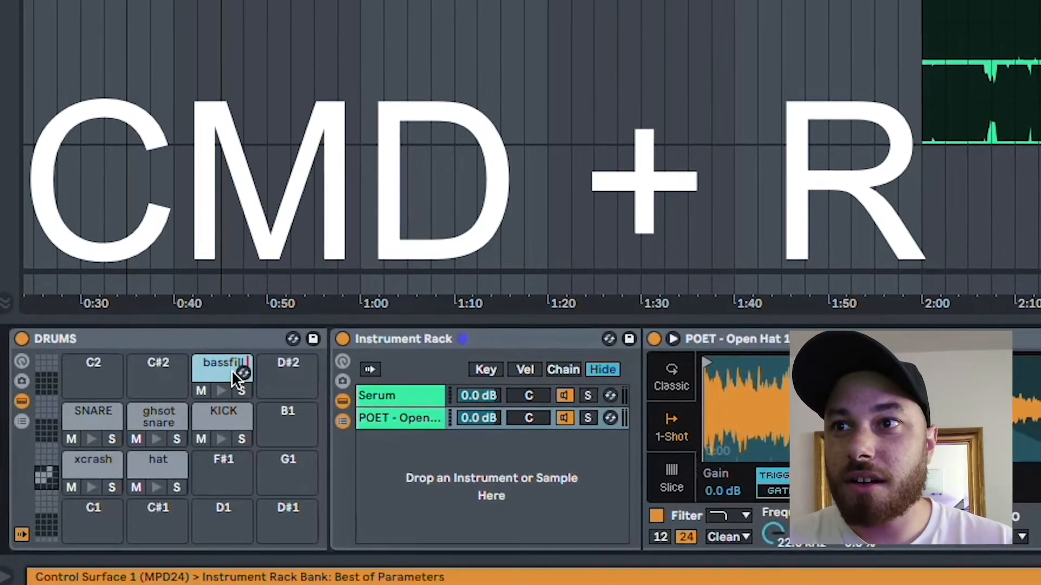
pyautogui.write('1')
pyautogui.press('Return')
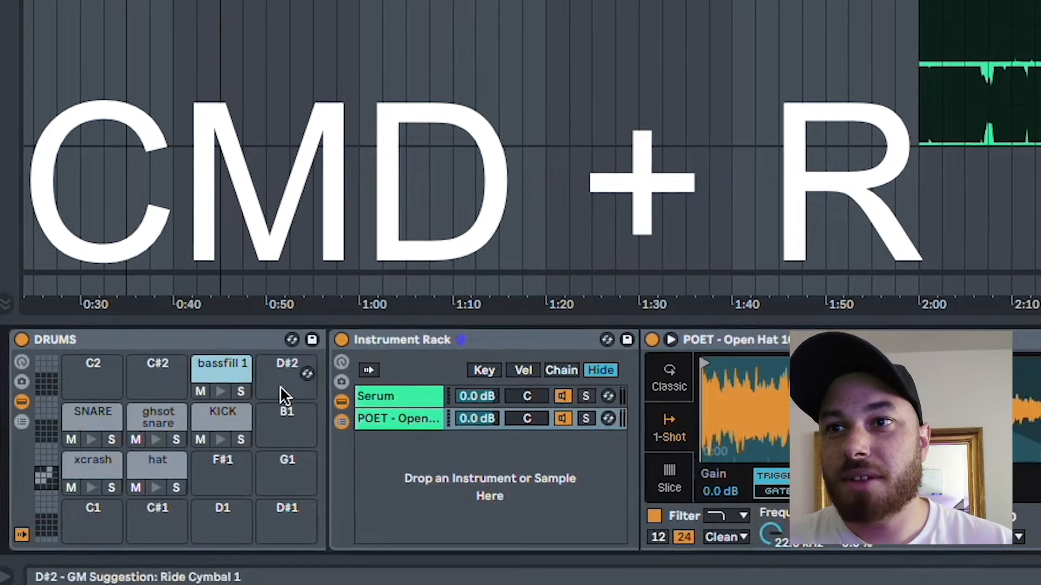
# Step: Add the (Freeze) audio clip as a new chain in the bassfill 1 pad's Instrument Rack and rename the chain bassjam 1
pyautogui.click(402, 408)
pyautogui.click(409, 415)
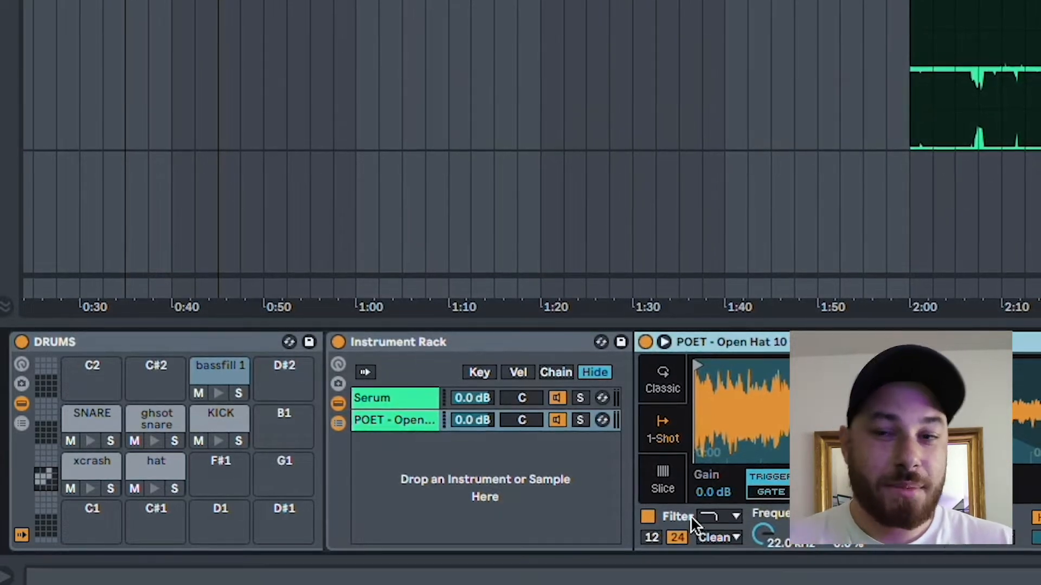
pyautogui.moveTo(998, 2); pyautogui.dragTo(454, 470)
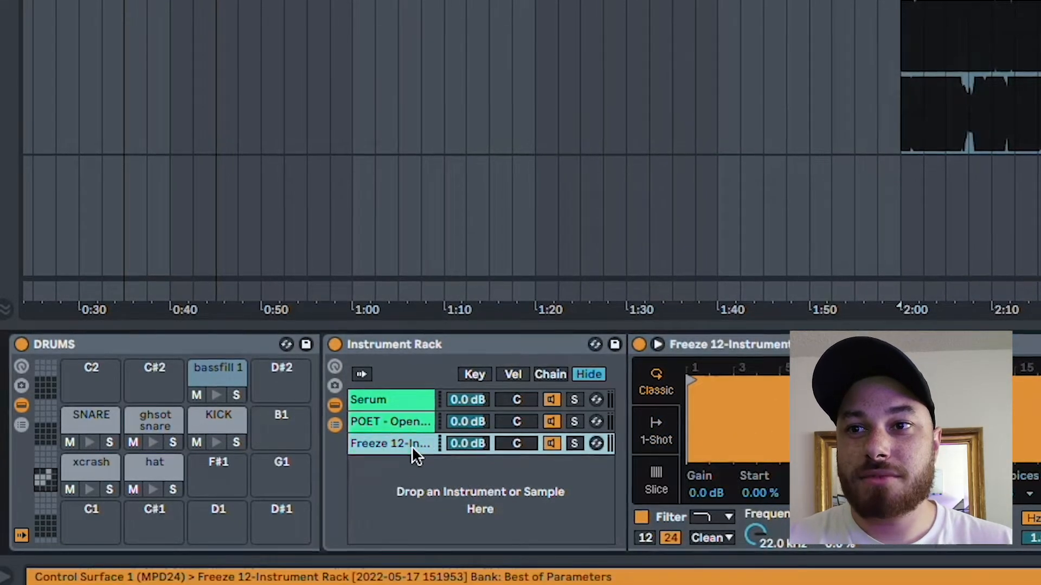
pyautogui.hotkey('ctrl', 'r')
pyautogui.write('bassjam')
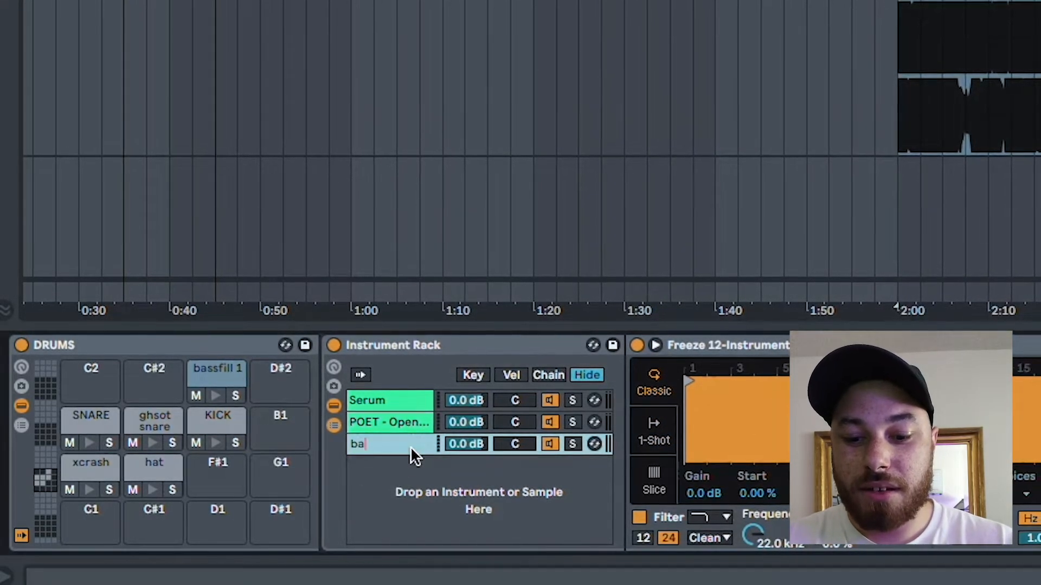
pyautogui.write(' 1')
pyautogui.press('Return')
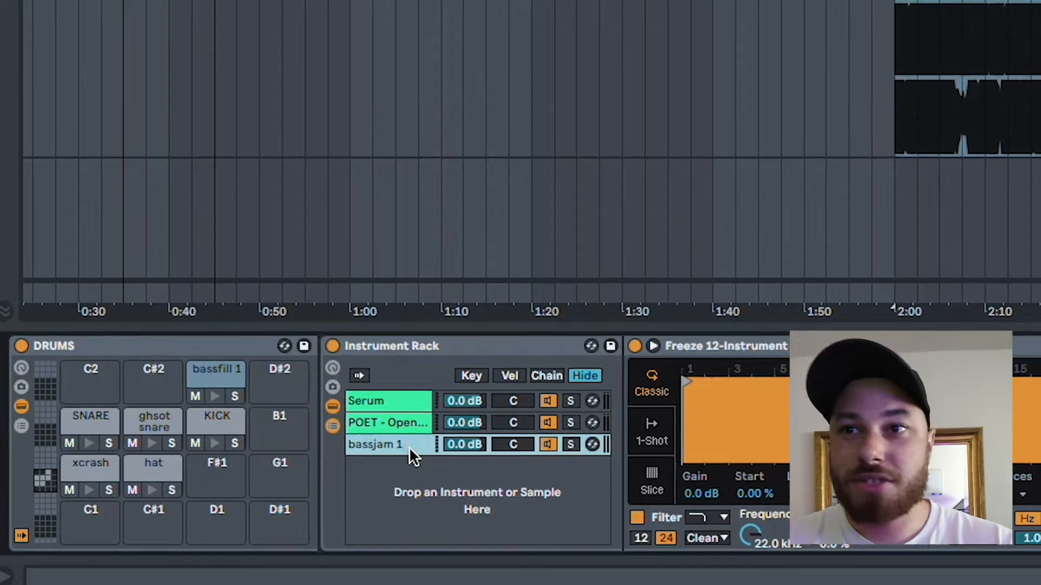
pyautogui.scroll(-4, 210, 395)
pyautogui.click(211, 395)
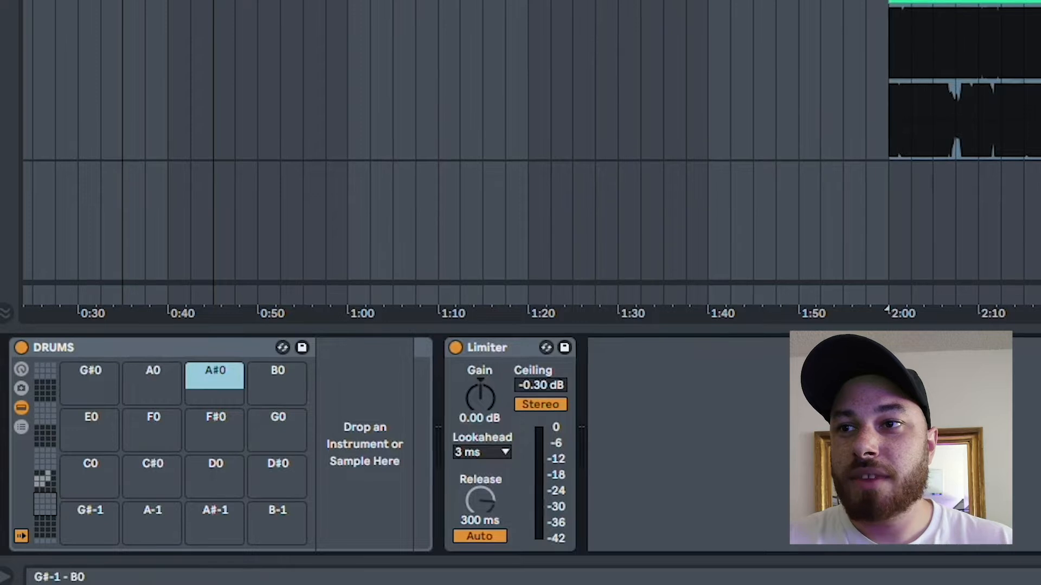
pyautogui.scroll(4, 211, 428)
pyautogui.click(213, 379)
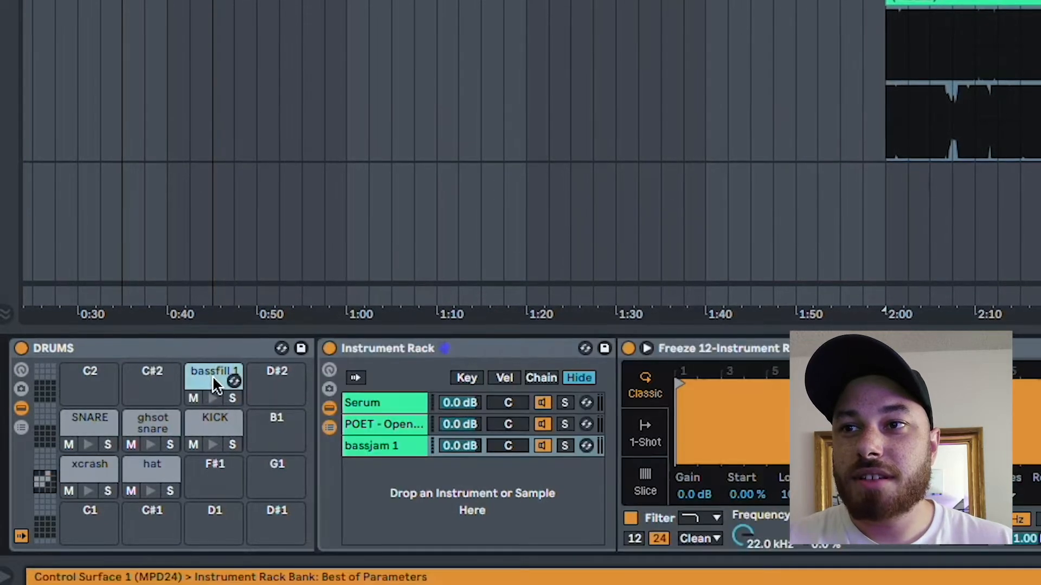
# Step: Set the bassjam 1 sample to 1-Shot mode and trigger the bassfill 1 pad to hear it
pyautogui.click(355, 446)
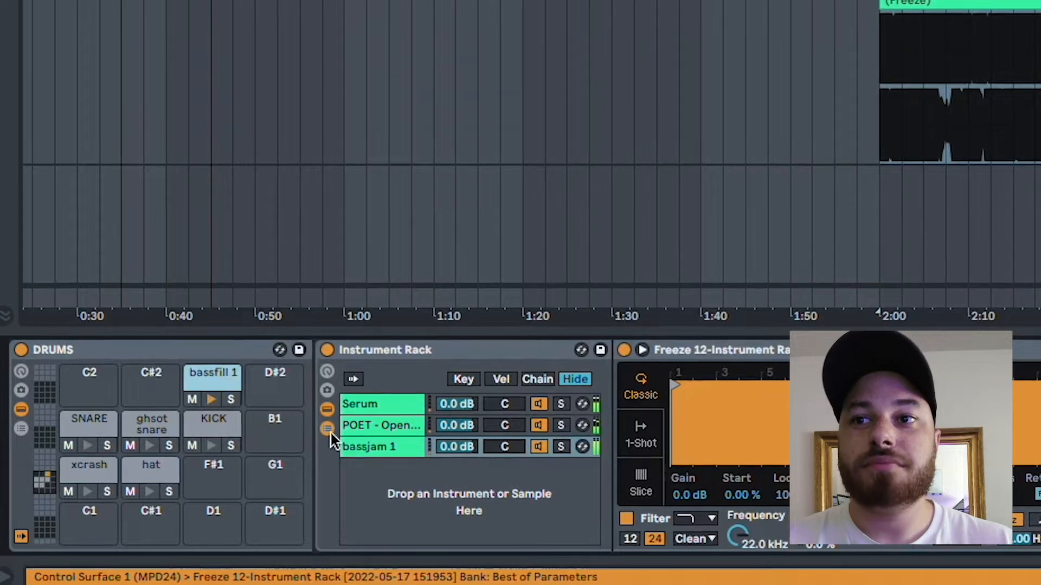
pyautogui.click(640, 436)
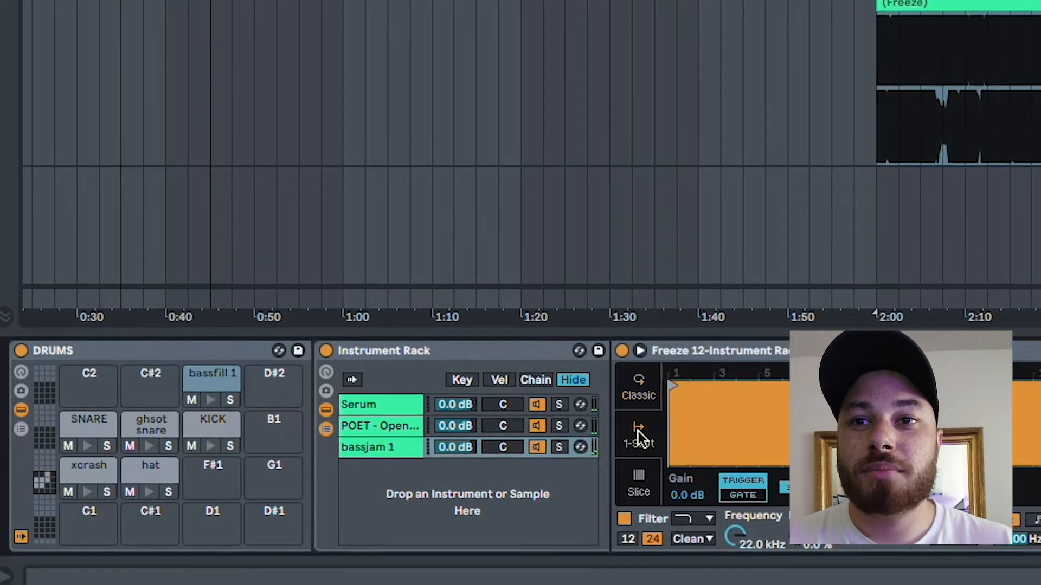
pyautogui.click(211, 401)
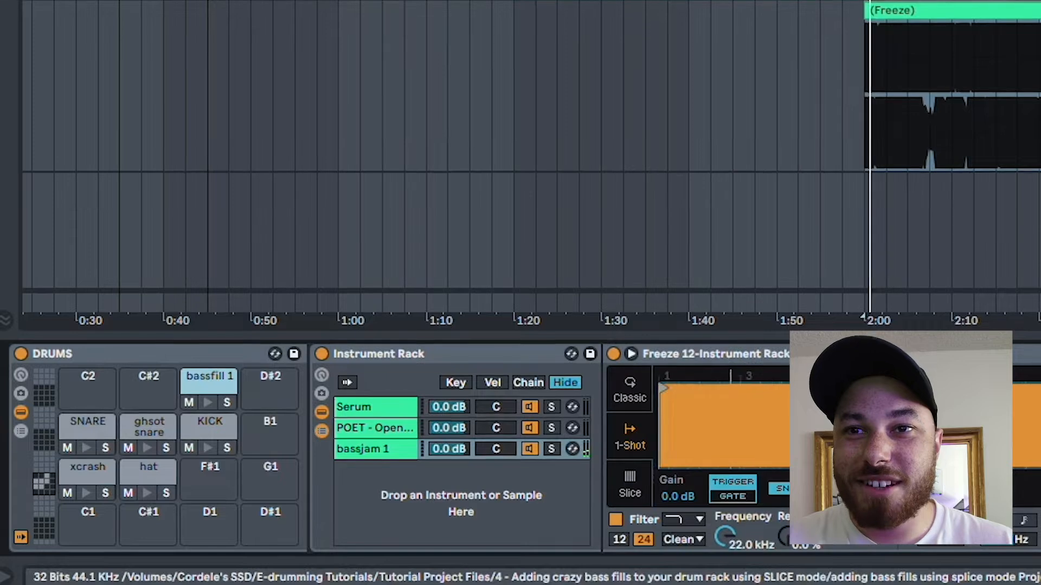
pyautogui.moveTo(734, 428); pyautogui.dragTo(679, 428)
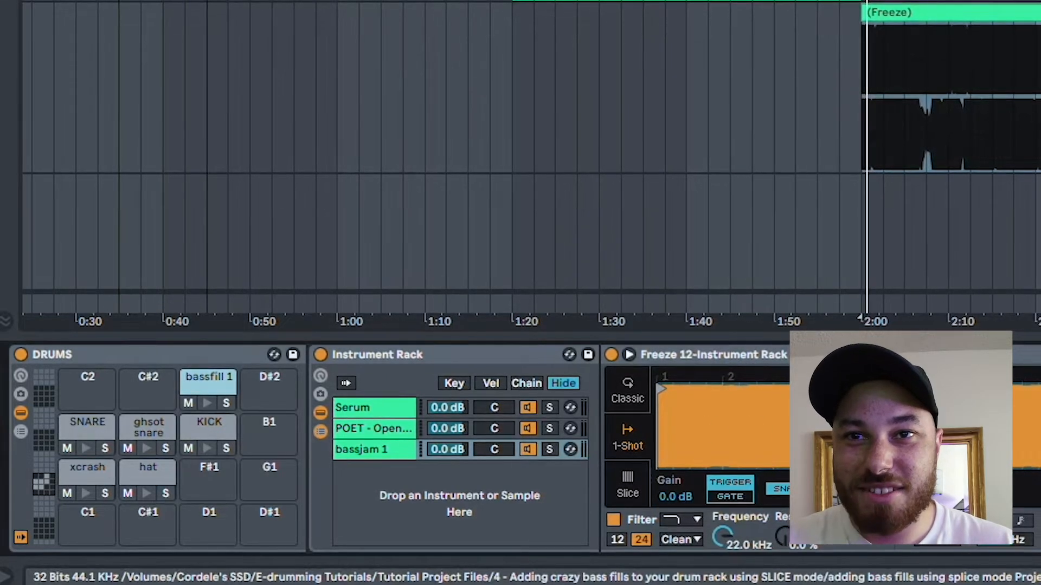
# Step: Switch the bassjam 1 sample to Slice mode and slice it by Beat
pyautogui.click(631, 487)
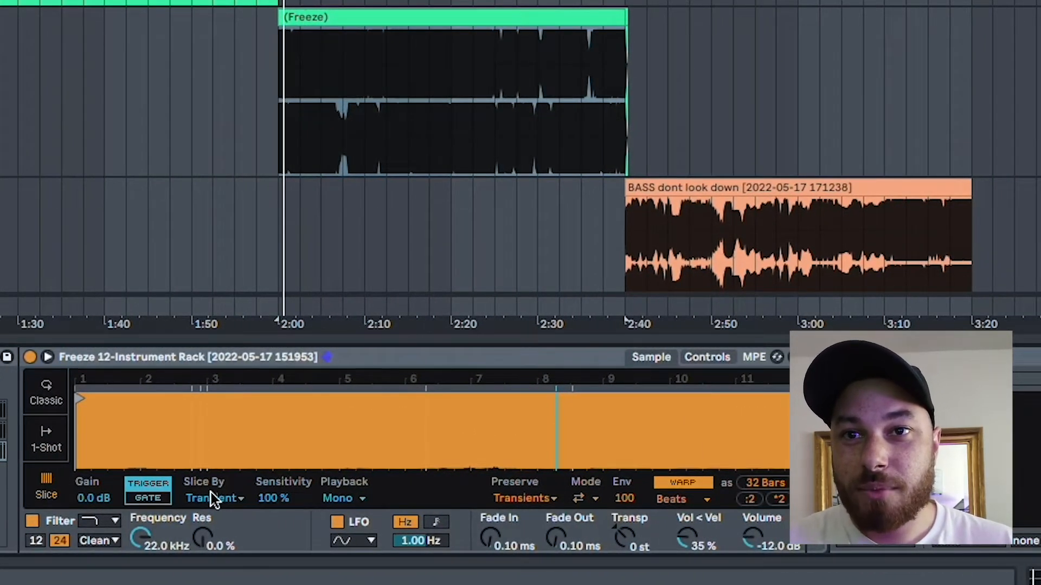
pyautogui.click(232, 501)
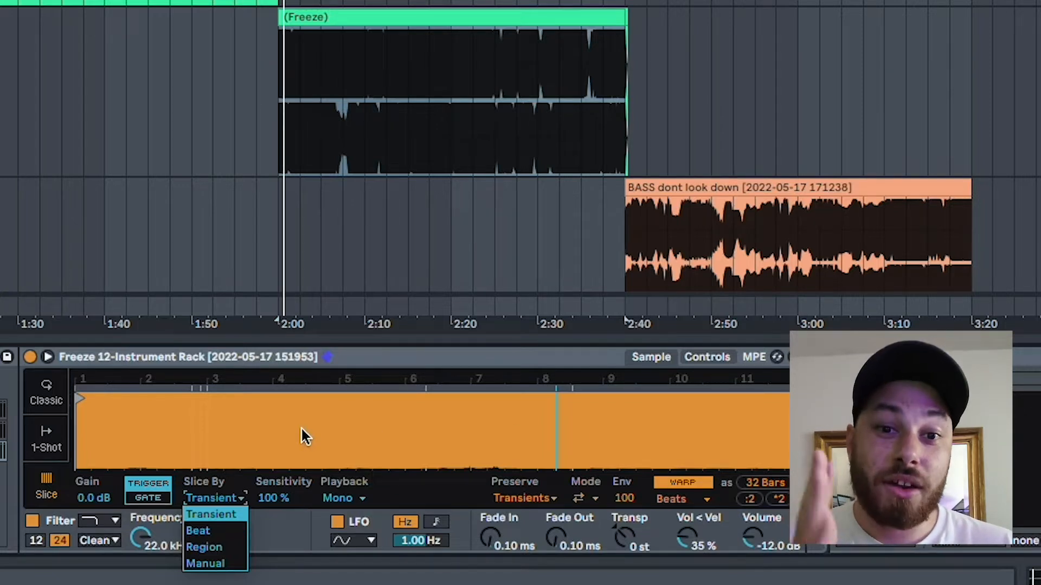
pyautogui.click(214, 532)
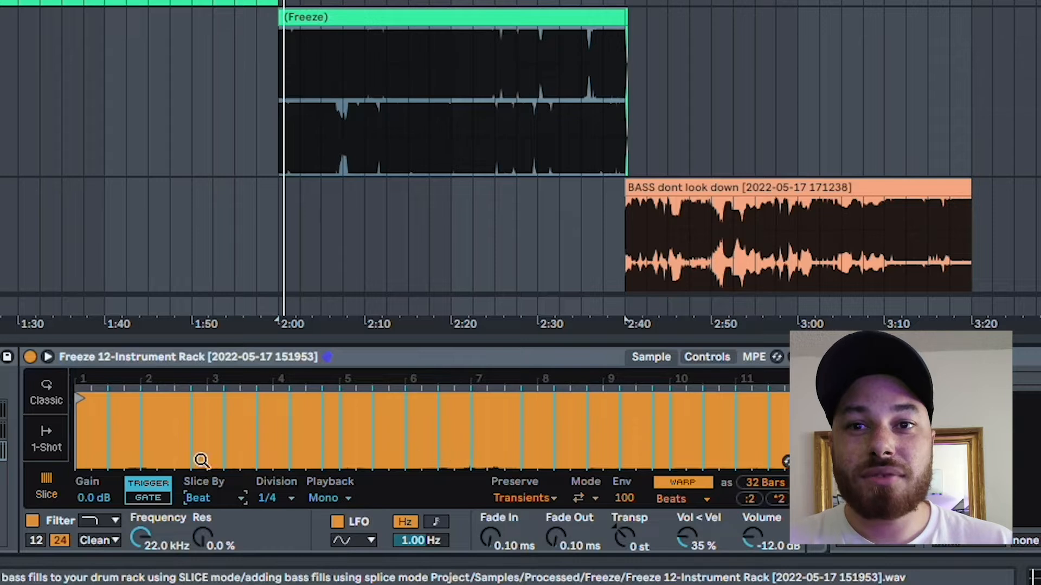
# Step: Set the beat slice division of the bassjam 1 sample to 4 Bars
pyautogui.click(280, 500)
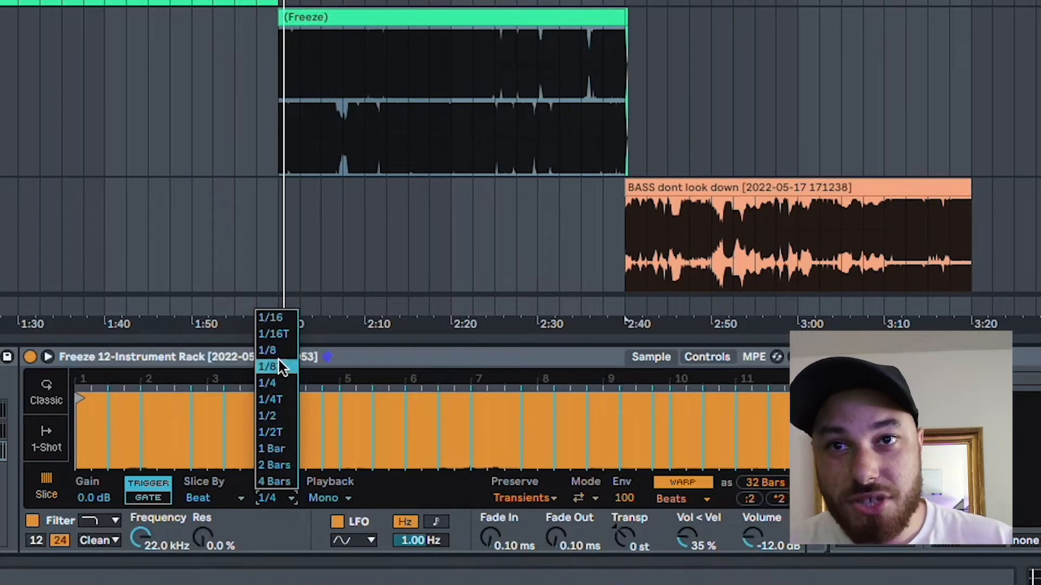
pyautogui.click(279, 386)
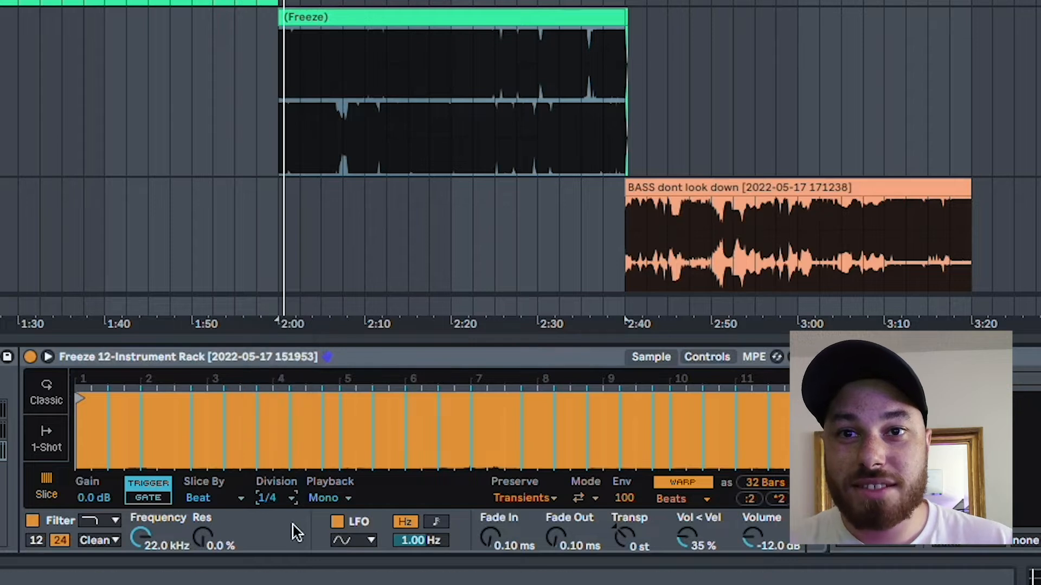
pyautogui.click(279, 498)
pyautogui.click(282, 483)
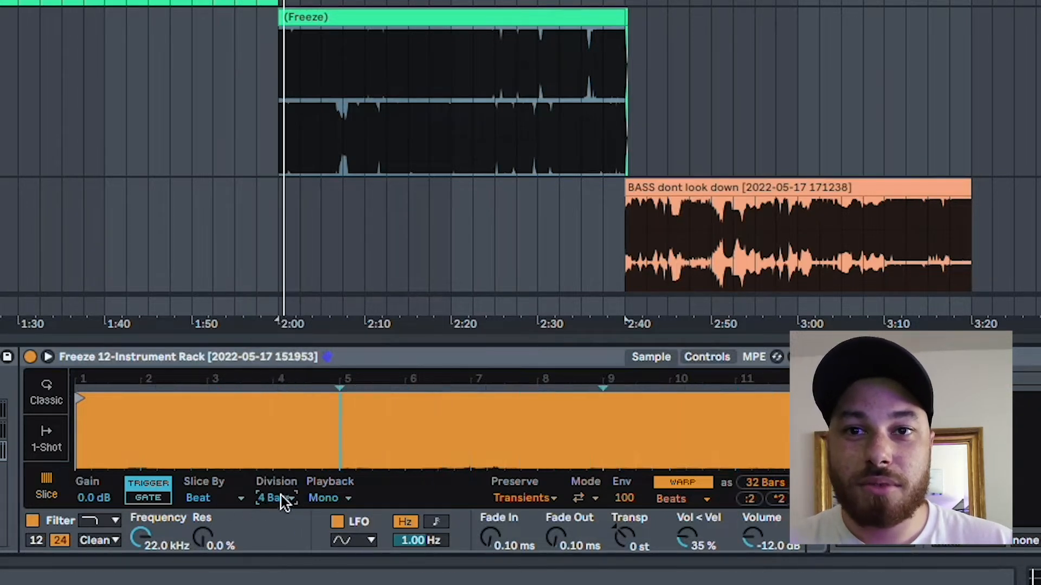
# Step: Slice the bassjam 1 sample by Region and set the number of regions to 13
pyautogui.click(220, 502)
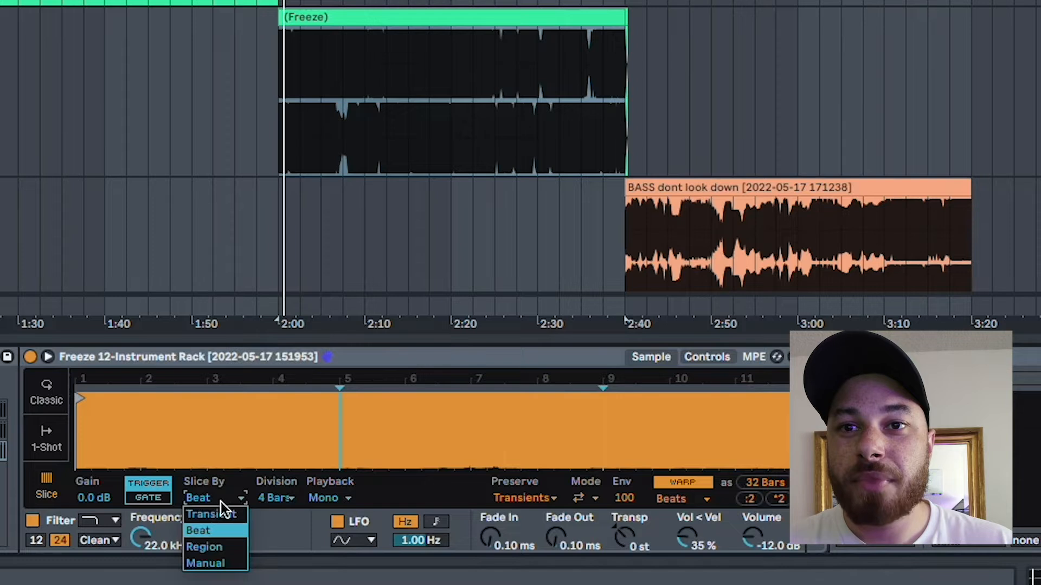
pyautogui.click(229, 550)
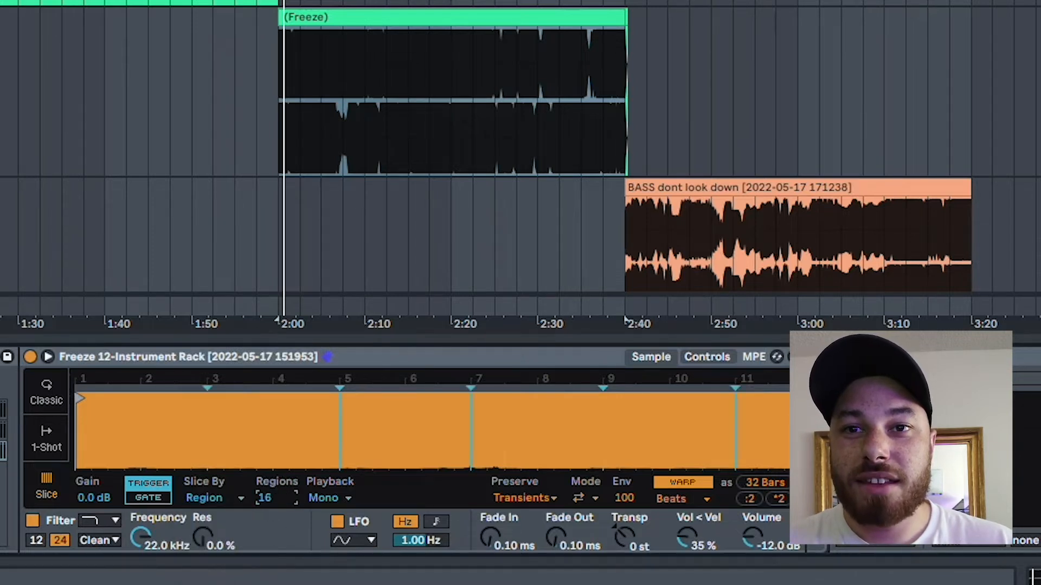
pyautogui.moveTo(264, 497); pyautogui.dragTo(264, 511)
# Step: Switch the sample to Manual slicing and try out a hand-placed slice marker near bar 4
pyautogui.click(219, 501)
pyautogui.click(219, 562)
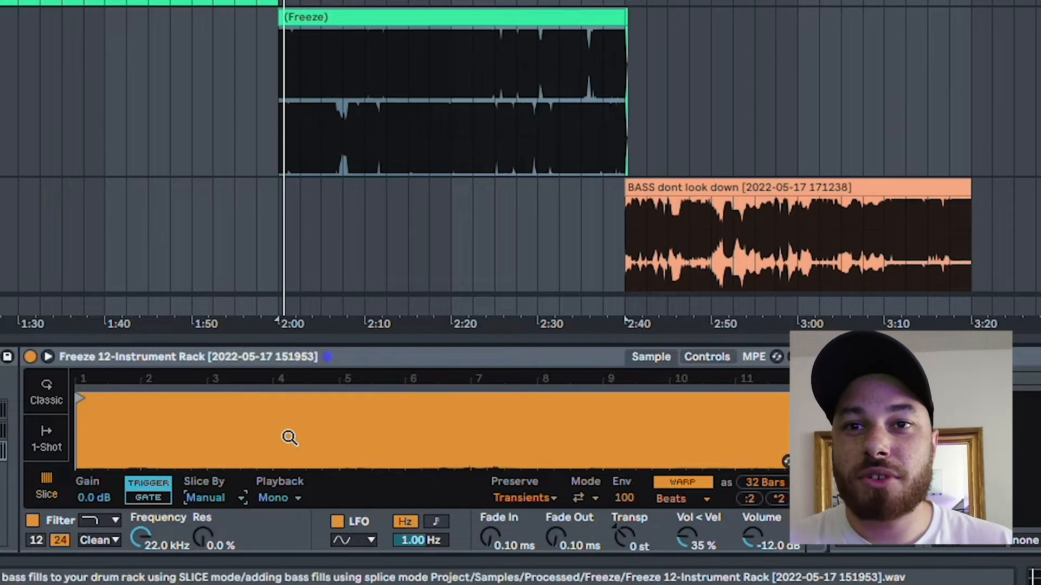
pyautogui.scroll(5, 293, 423)
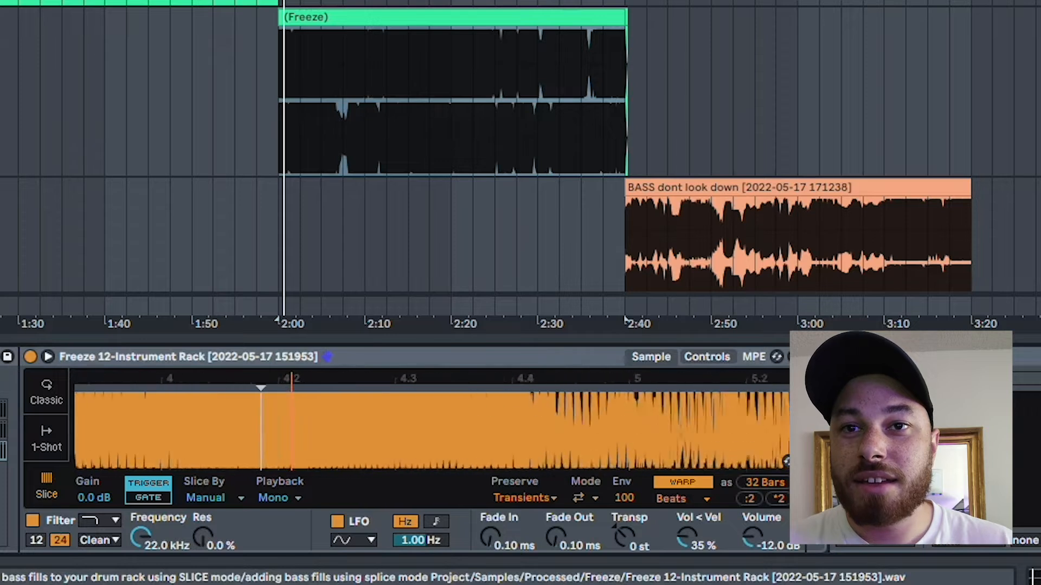
pyautogui.doubleClick(273, 431)
pyautogui.moveTo(275, 425)
pyautogui.mouseDown()
pyautogui.moveTo(267, 432)
pyautogui.moveTo(344, 448)
pyautogui.moveTo(269, 438)
pyautogui.moveTo(288, 439)
pyautogui.mouseUp()
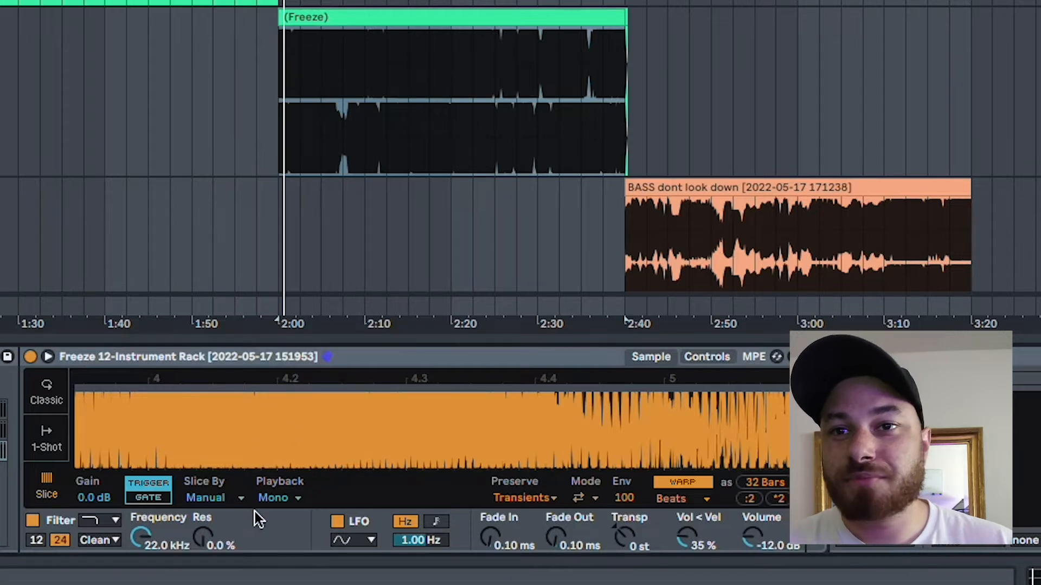
# Step: Slice the bassjam 1 sample by Region again with 24 regions and inspect the resulting slices
pyautogui.click(207, 498)
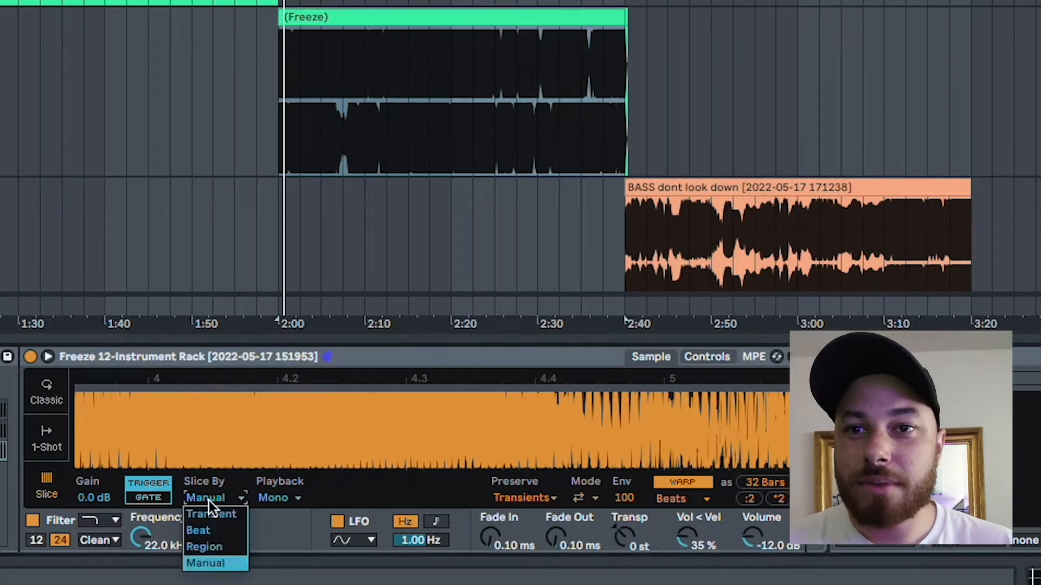
pyautogui.click(233, 540)
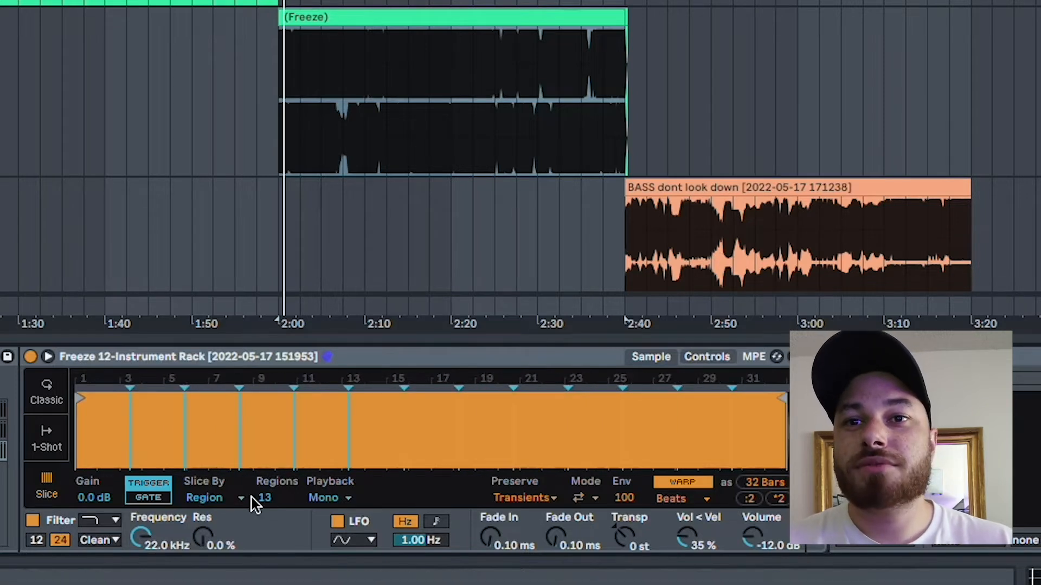
pyautogui.moveTo(264, 498); pyautogui.dragTo(264, 474)
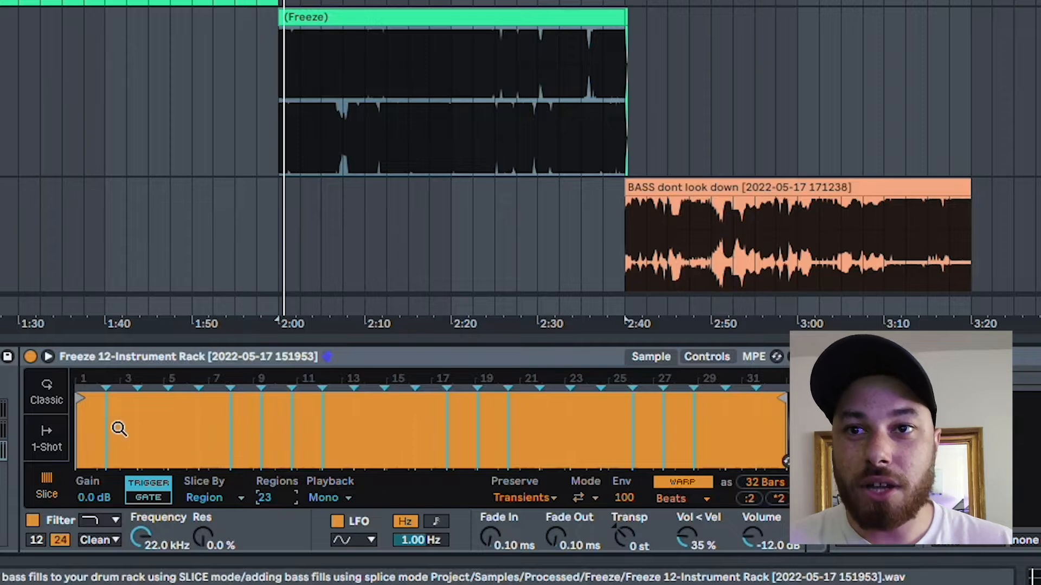
pyautogui.moveTo(119, 429); pyautogui.dragTo(122, 455)
pyautogui.moveTo(264, 497); pyautogui.dragTo(264, 495)
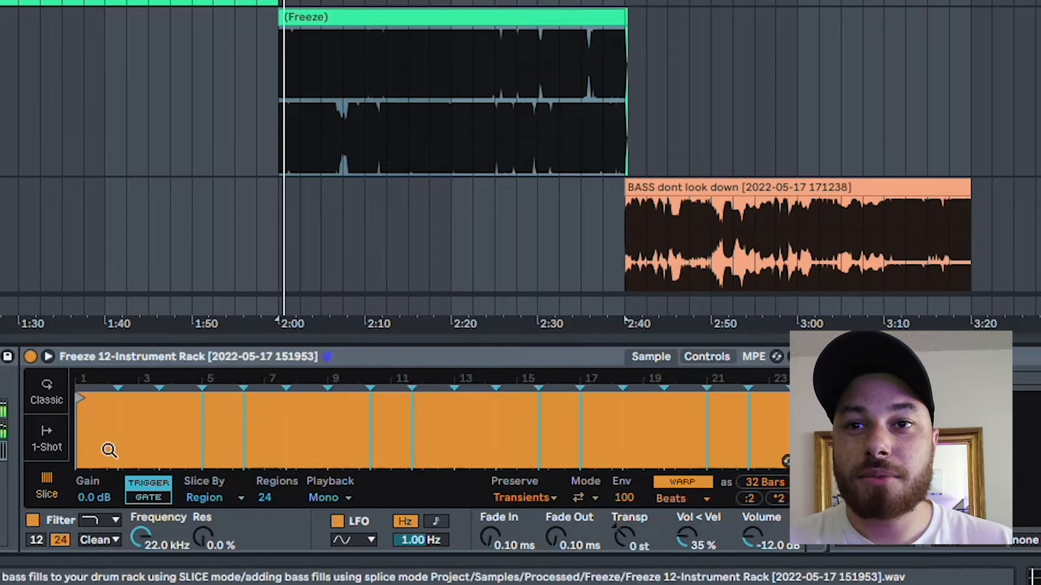
pyautogui.doubleClick(220, 449)
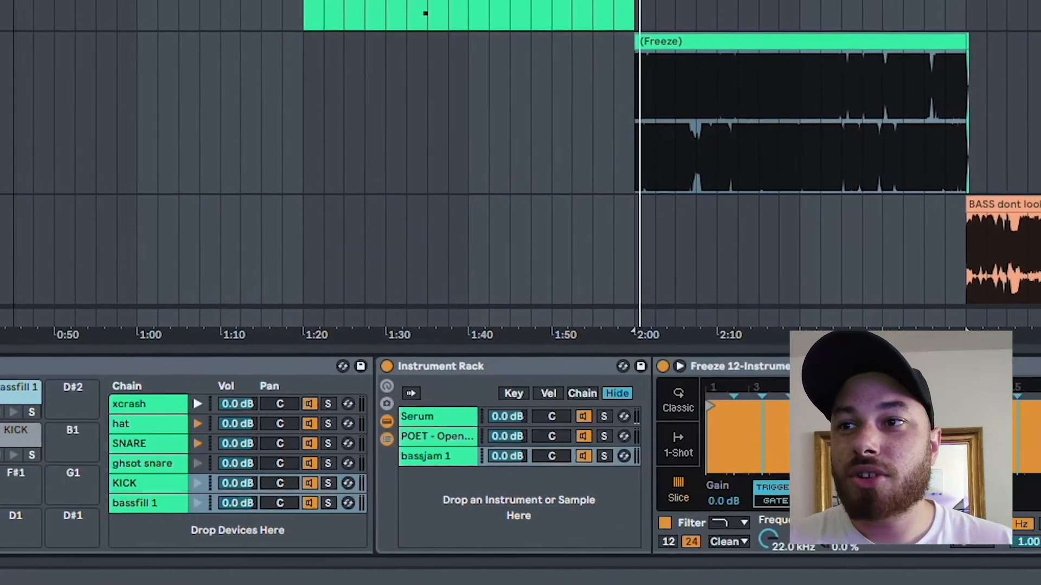
# Step: Show the input and output settings of the drum rack chains and select the bassfill 1 chain
pyautogui.click(31, 493)
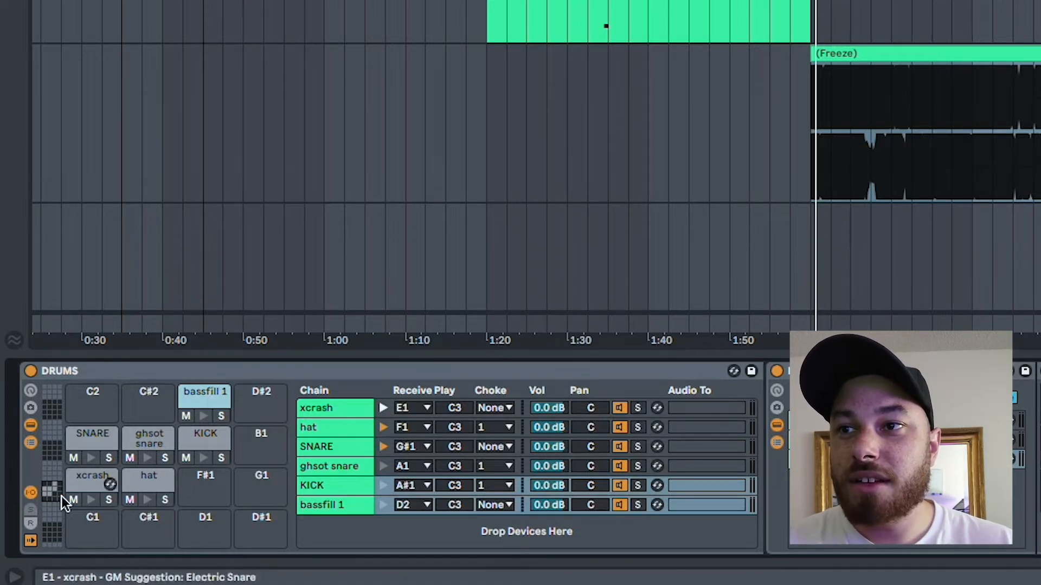
pyautogui.click(31, 492)
pyautogui.click(29, 494)
pyautogui.click(31, 492)
pyautogui.click(30, 492)
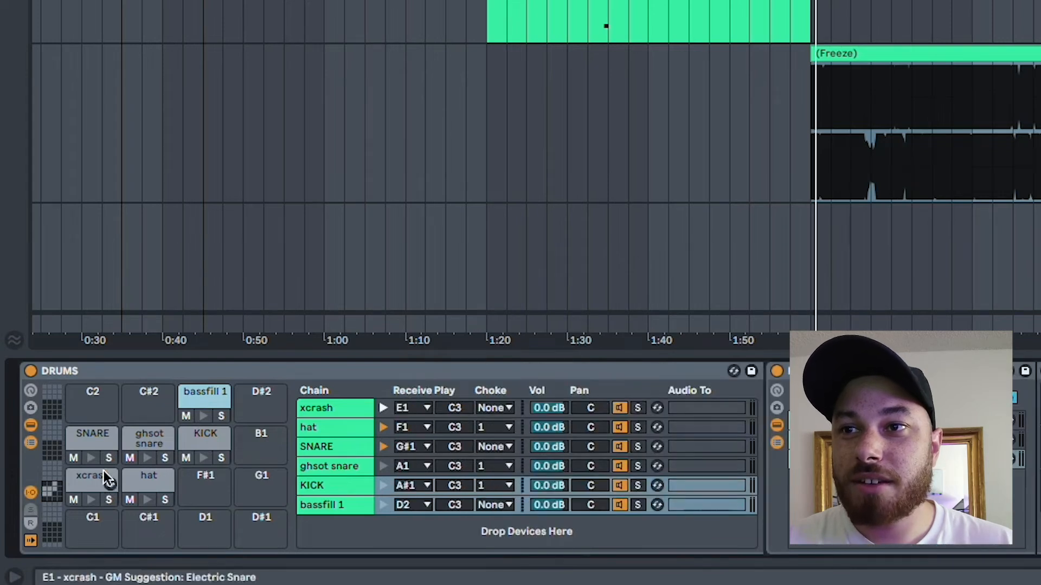
pyautogui.click(336, 505)
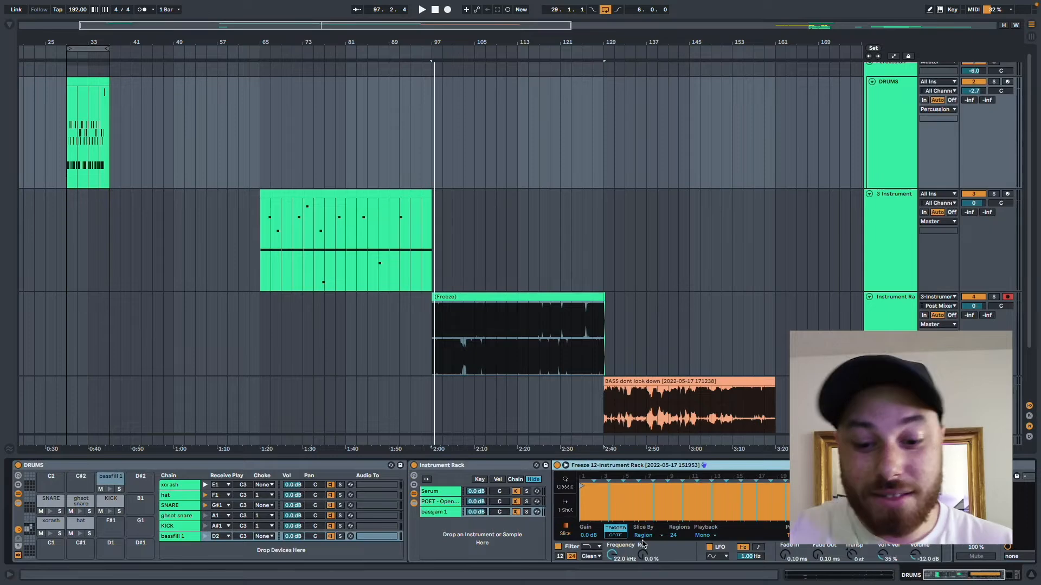
# Step: Search the browser for pitch and add the Pitch MIDI effect before the bassjam 1 sample
pyautogui.press('super+f')
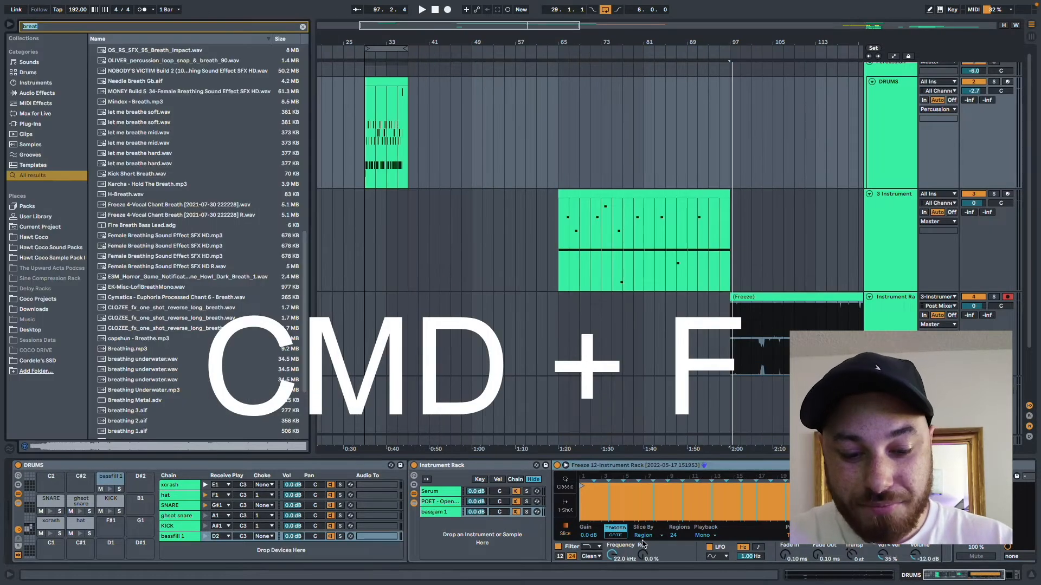
pyautogui.write('pitch')
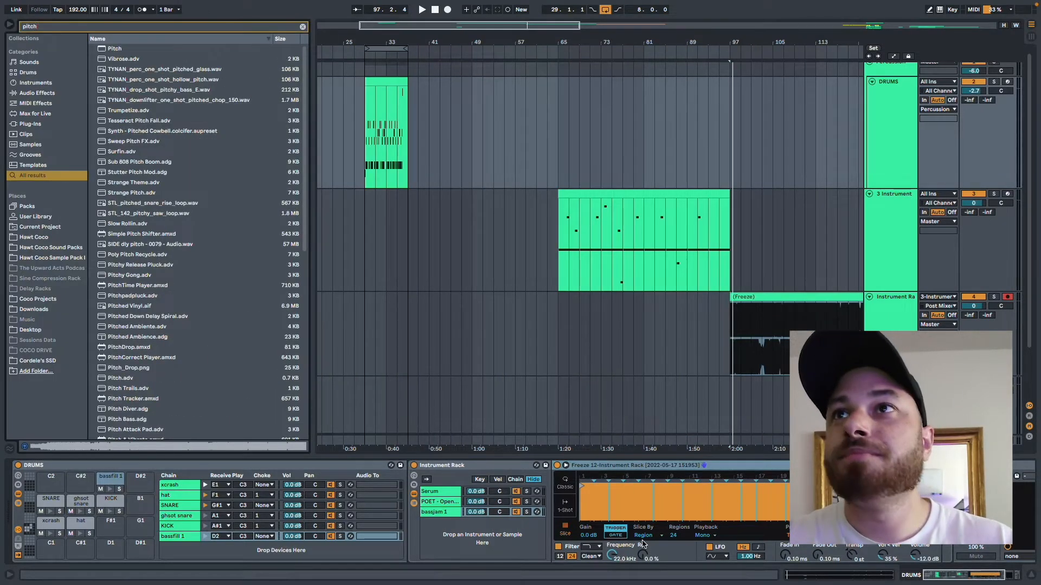
pyautogui.click(114, 50)
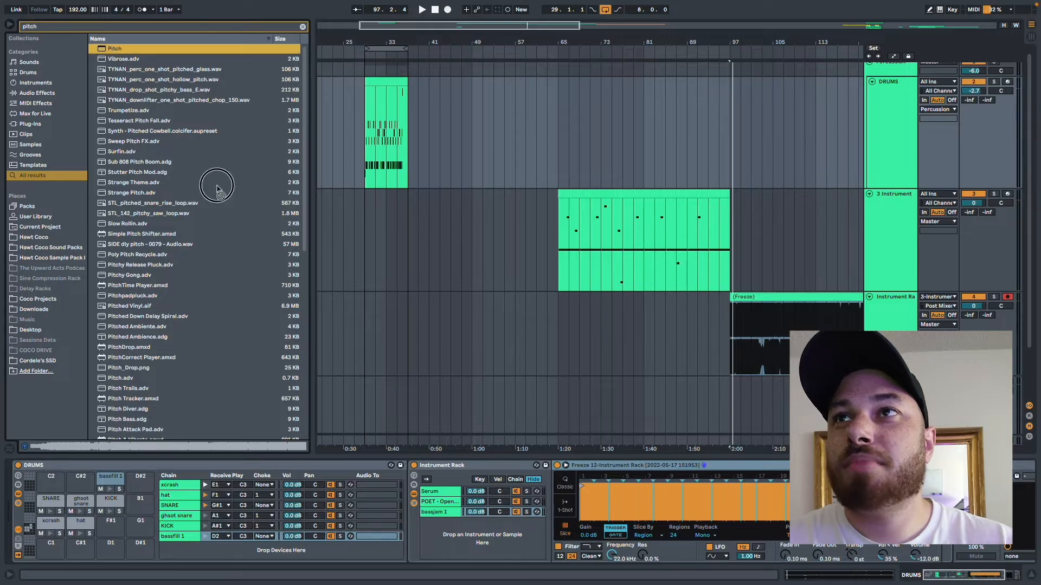
pyautogui.click(569, 509)
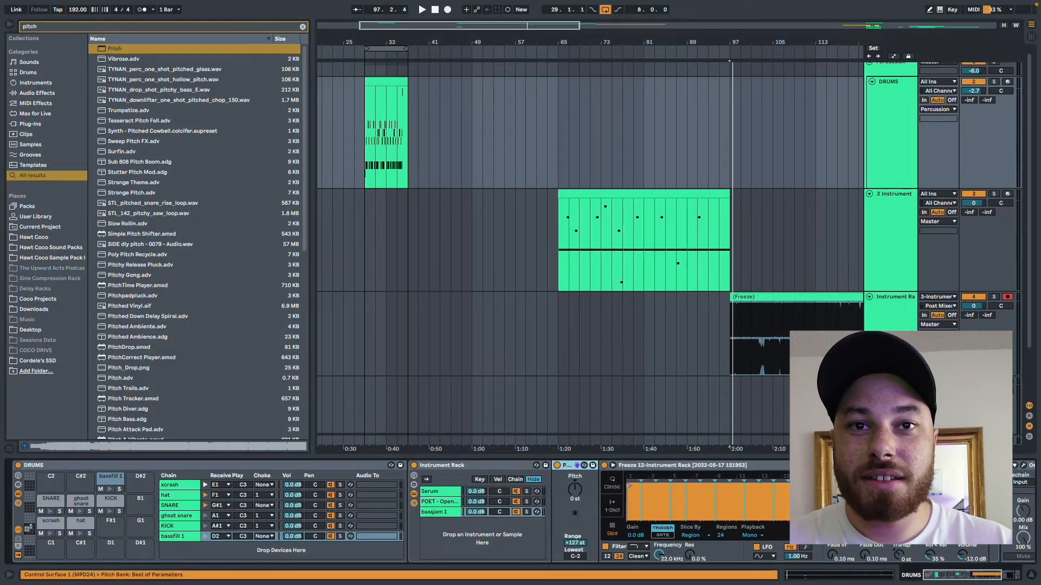
# Step: Clear the browser search and locate Pitch among the MIDI effects
pyautogui.click(303, 27)
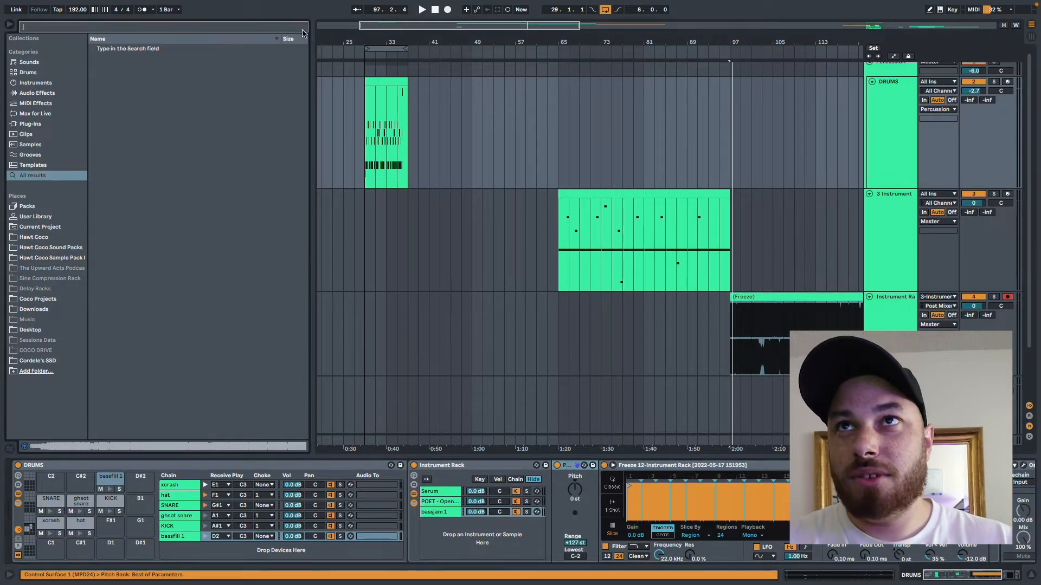
pyautogui.click(36, 103)
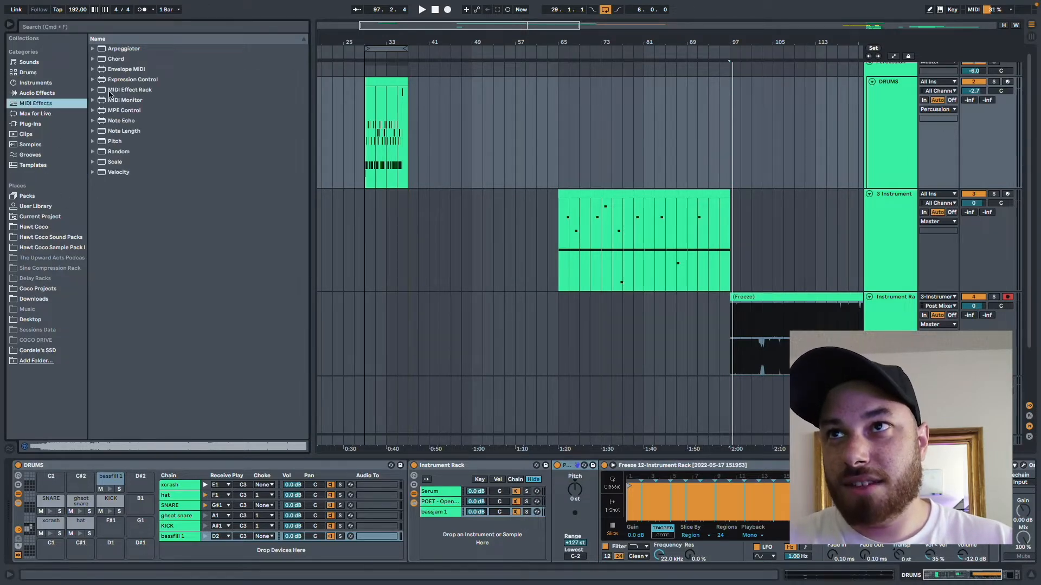
pyautogui.click(113, 142)
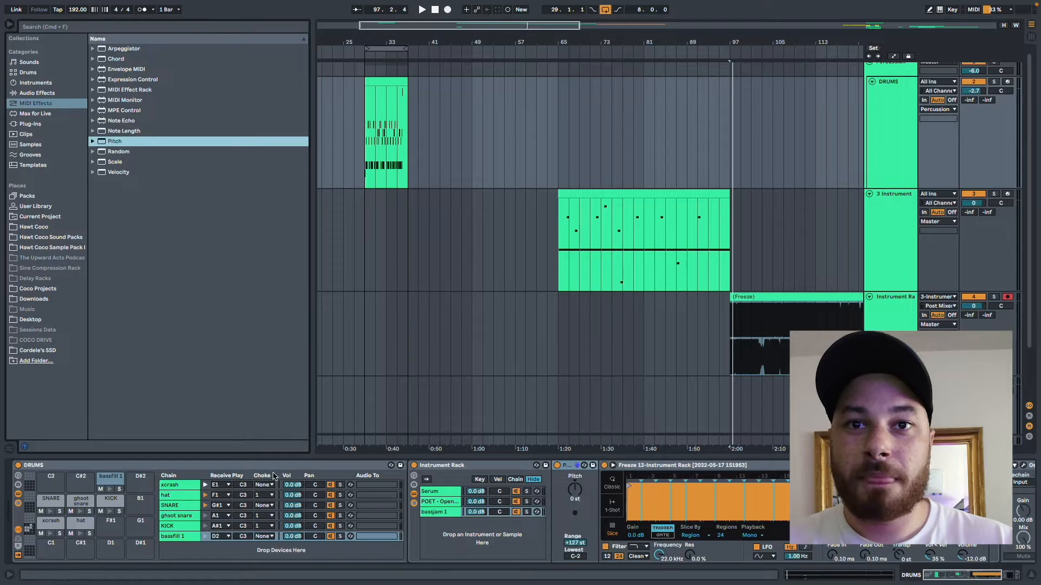
pyautogui.click(18, 531)
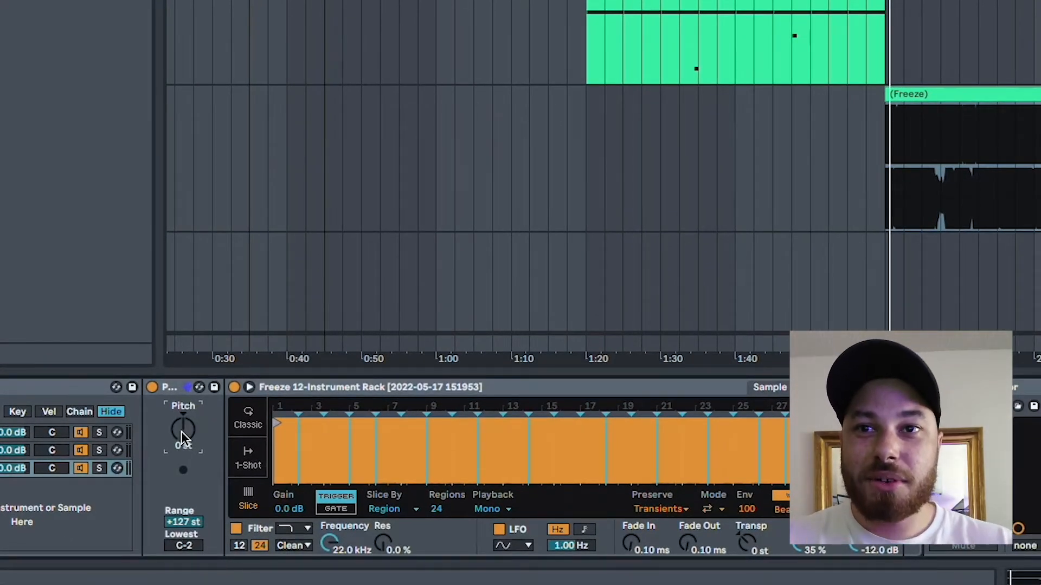
# Step: Set the Pitch effect on the bassjam 1 chain to -24 st
pyautogui.click(323, 400)
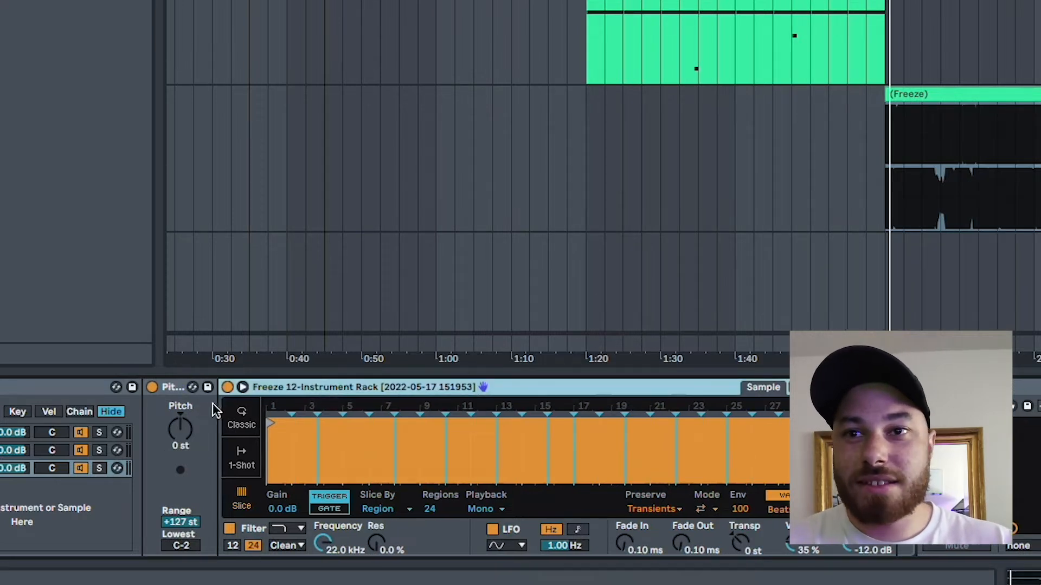
pyautogui.click(179, 430)
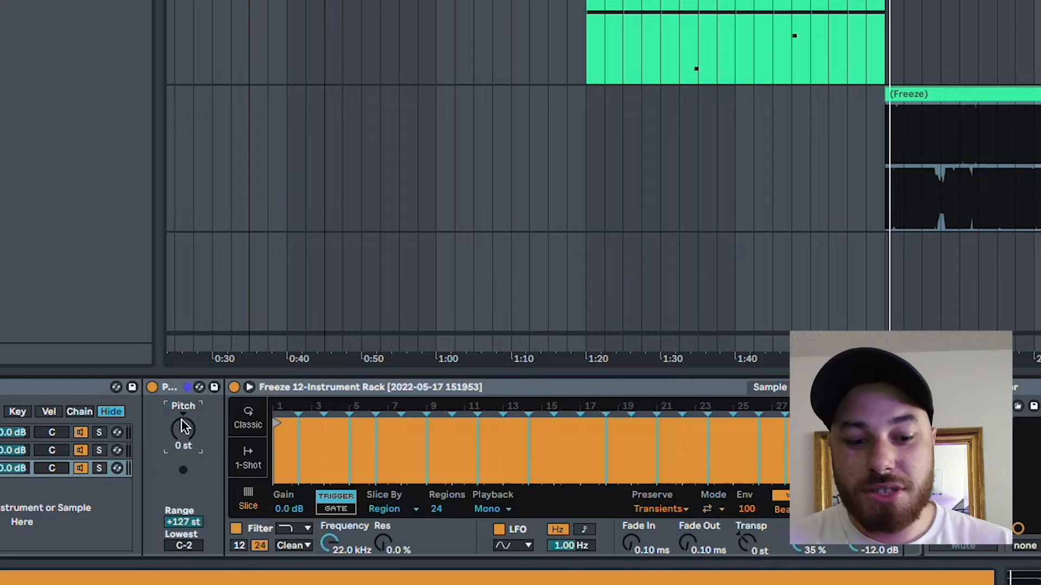
pyautogui.write('-2')
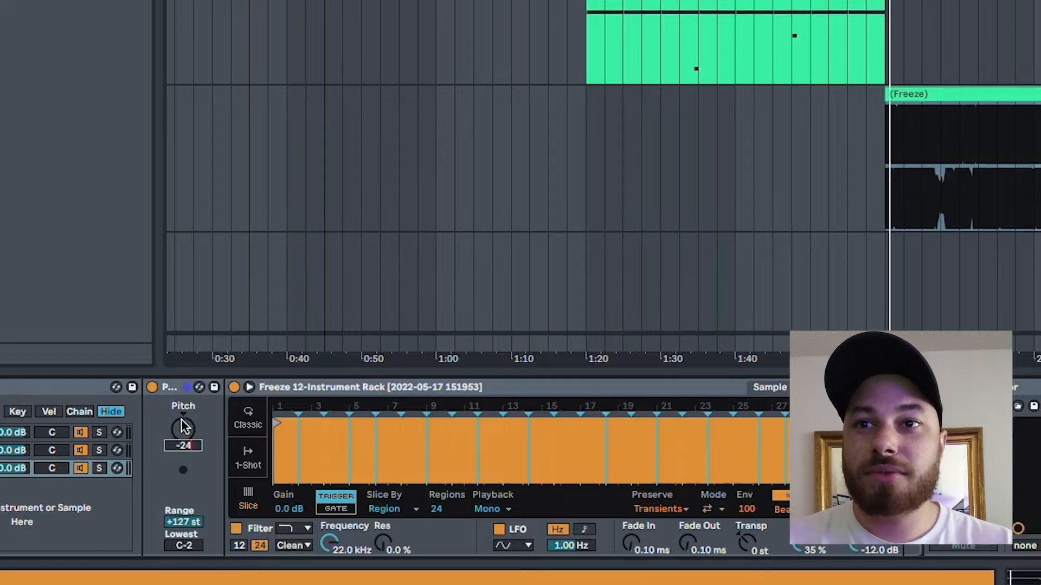
pyautogui.write('4')
pyautogui.press('Return')
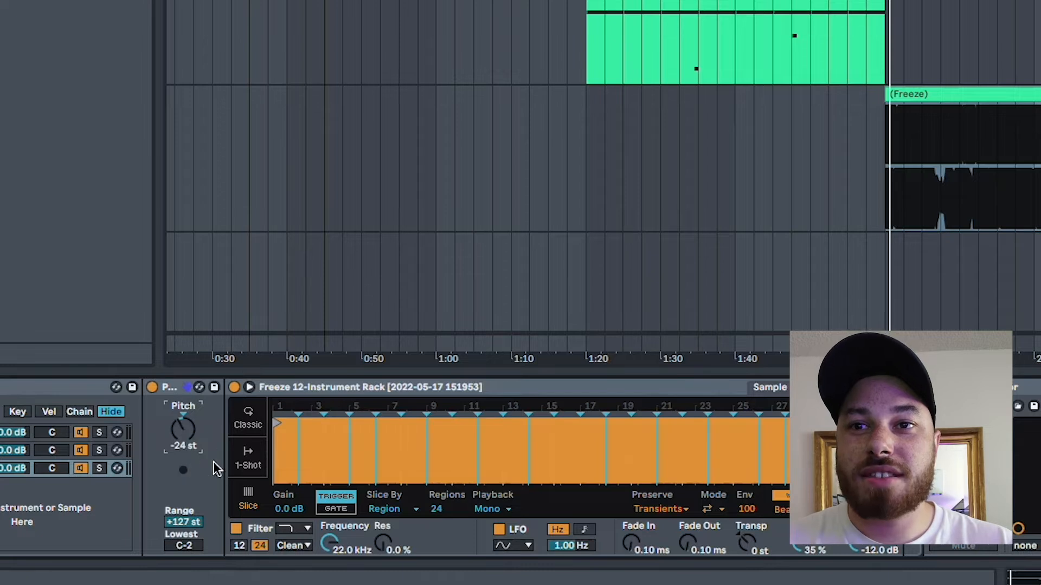
# Step: Turn off warping for the bassjam 1 sample and set its slicing to 16 regions
pyautogui.click(483, 387)
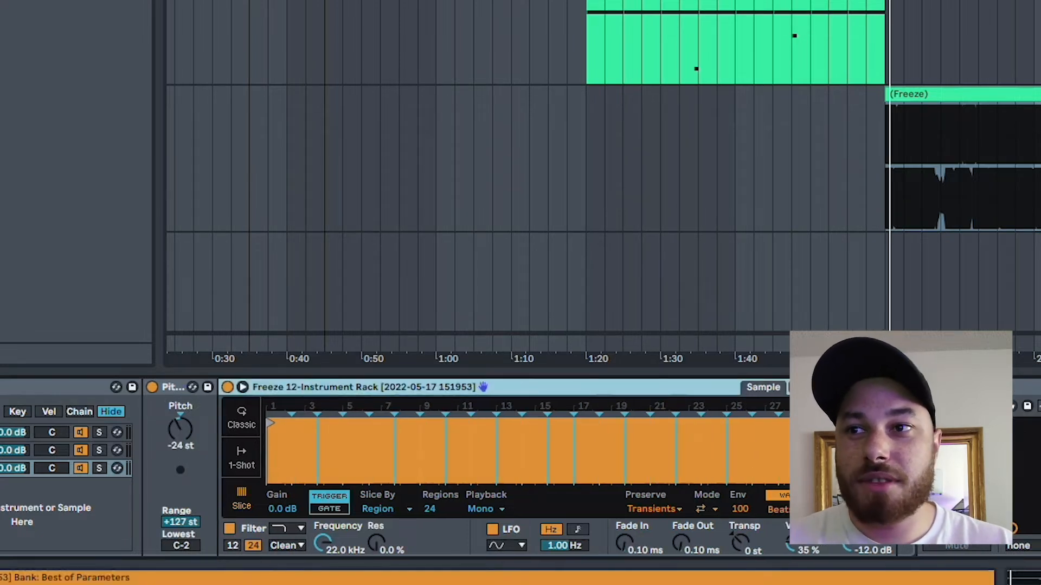
pyautogui.press('a')
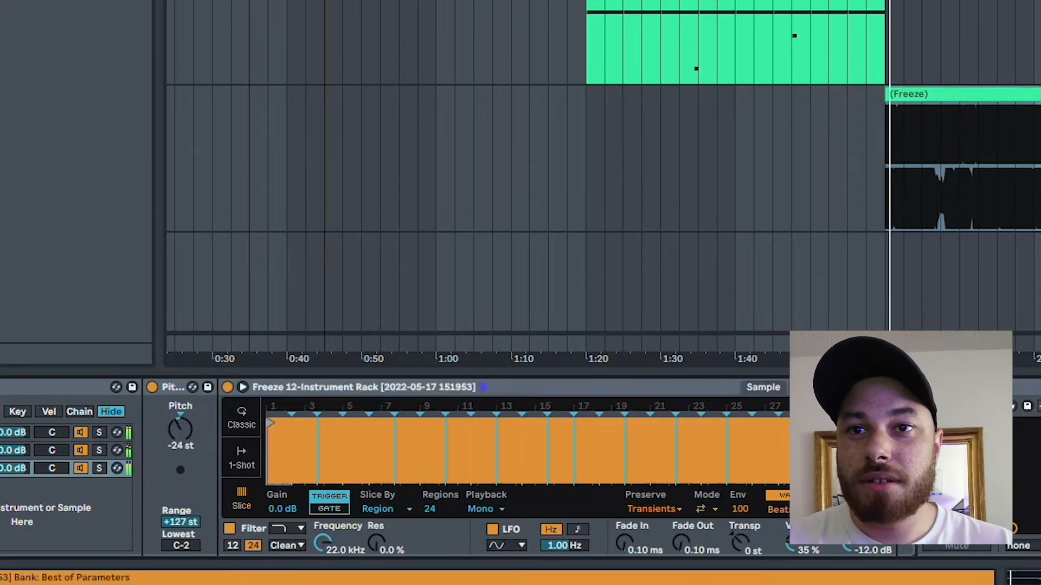
pyautogui.moveTo(279, 432); pyautogui.dragTo(272, 472)
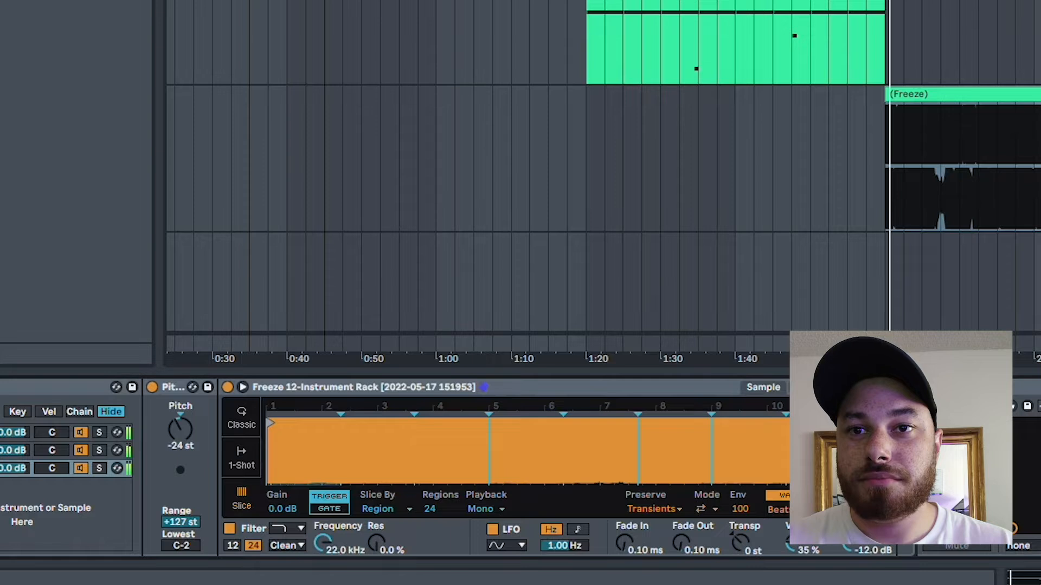
pyautogui.scroll(-3, 374, 458)
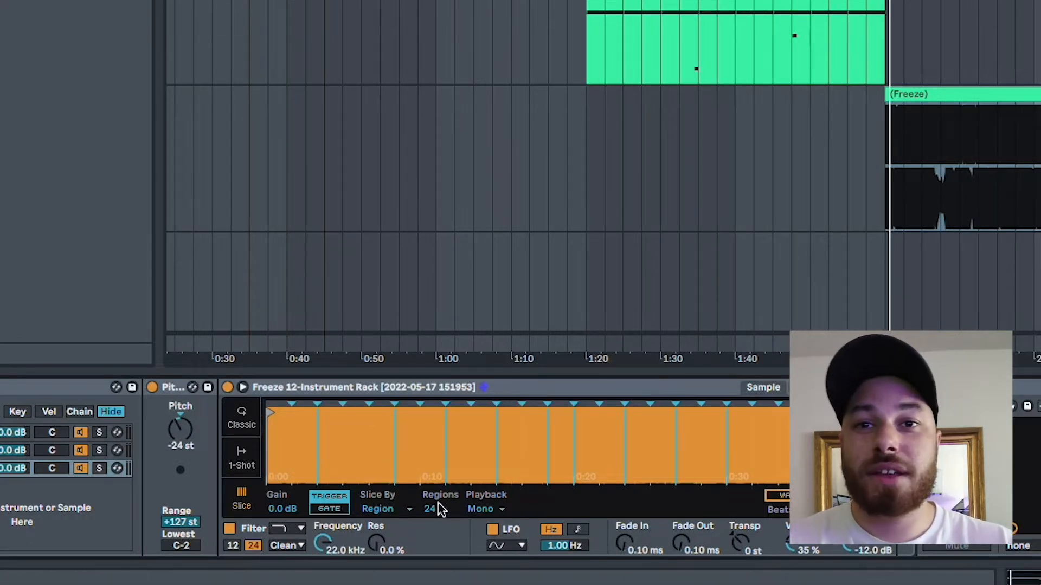
pyautogui.moveTo(432, 512); pyautogui.dragTo(432, 529)
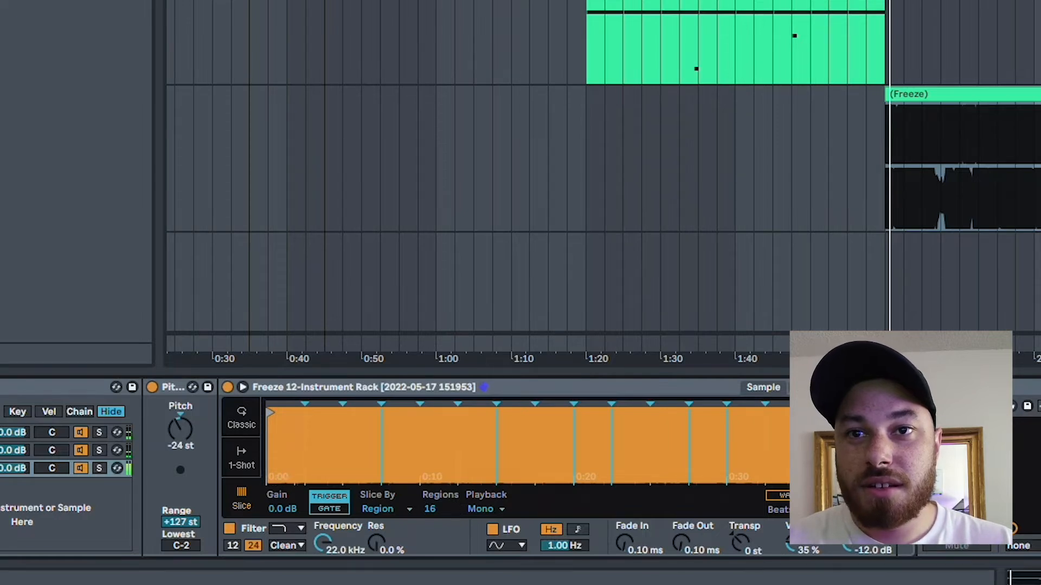
# Step: Add the Random MIDI effect between Pitch and the bassjam 1 sample
pyautogui.click(178, 385)
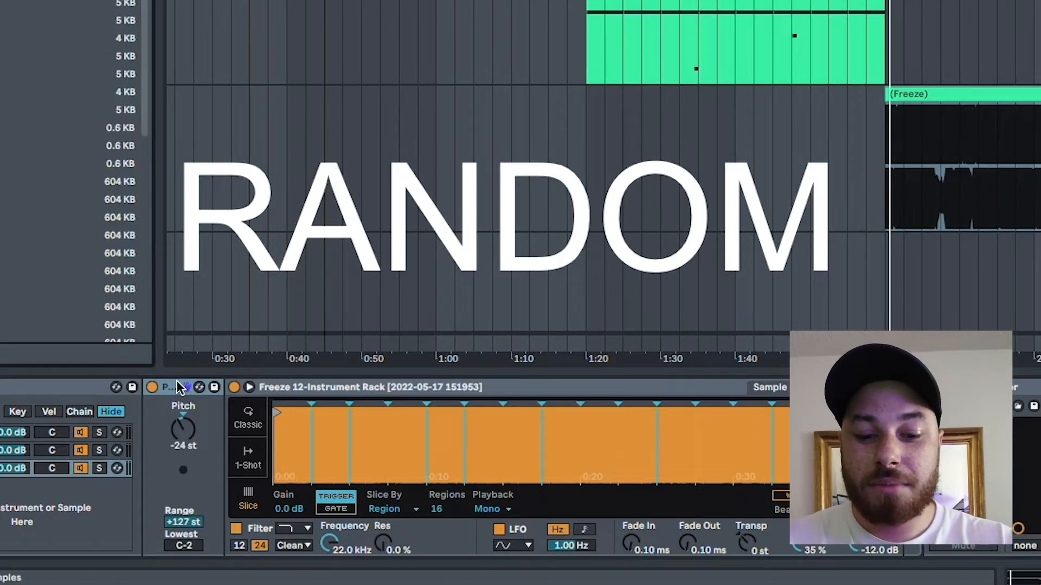
pyautogui.moveTo(5, 217); pyautogui.dragTo(235, 500)
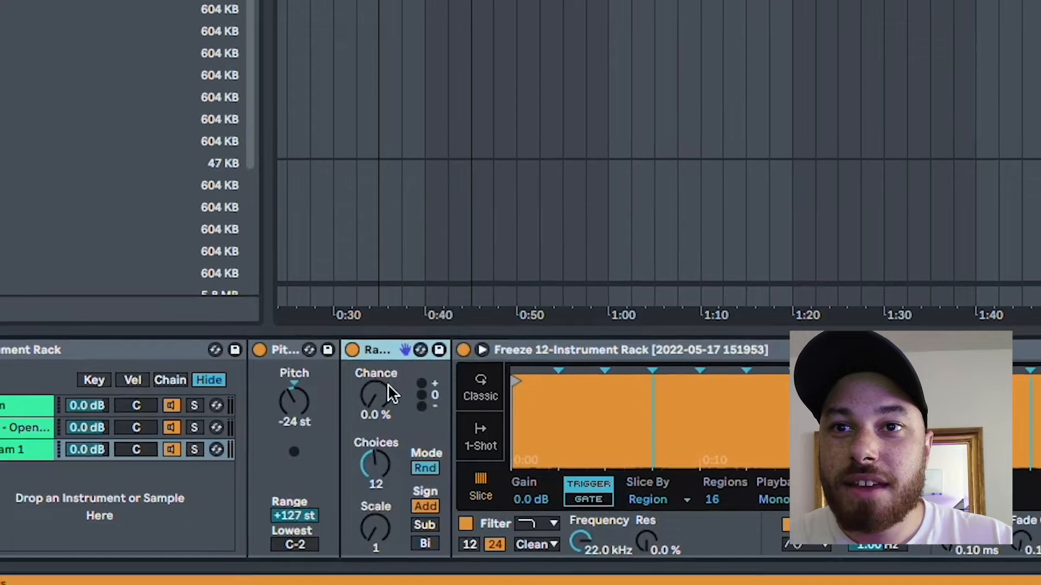
# Step: Set the Random effect's Chance to 90 %, then try several Choices values and settle on 16
pyautogui.moveTo(369, 402); pyautogui.dragTo(424, 401)
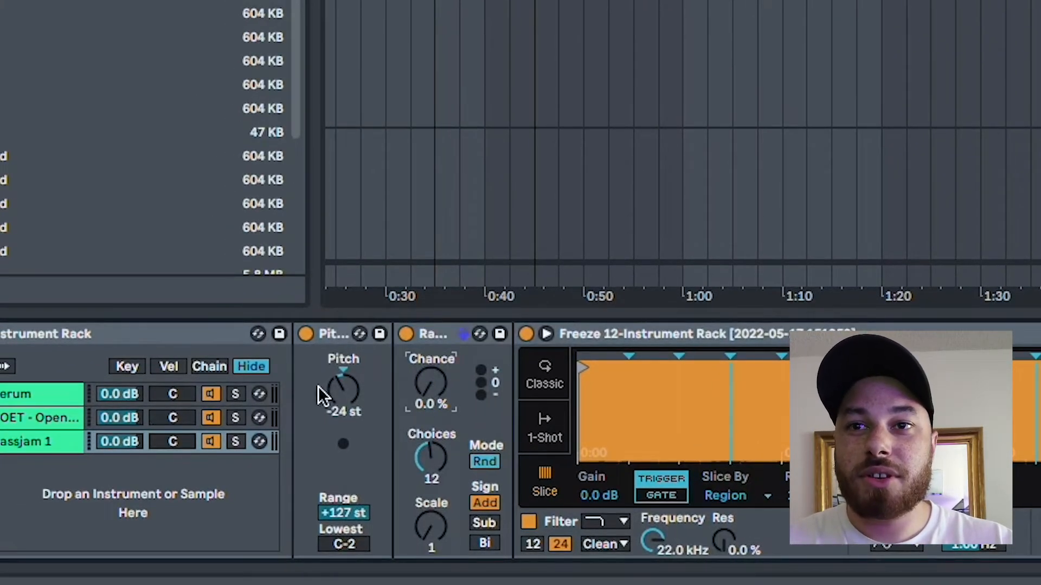
pyautogui.moveTo(440, 396); pyautogui.dragTo(440, 348)
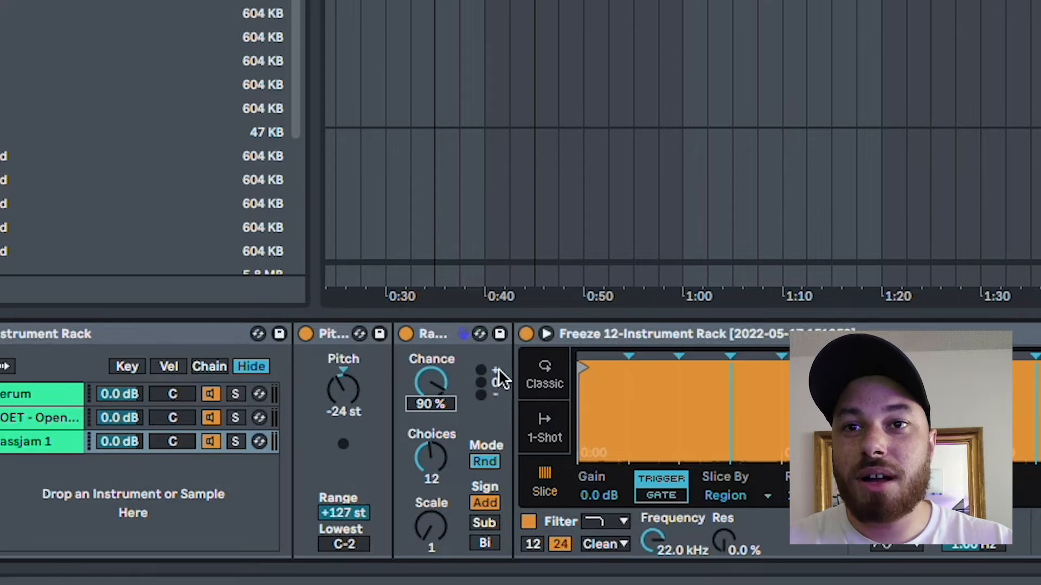
pyautogui.moveTo(428, 470); pyautogui.dragTo(426, 477)
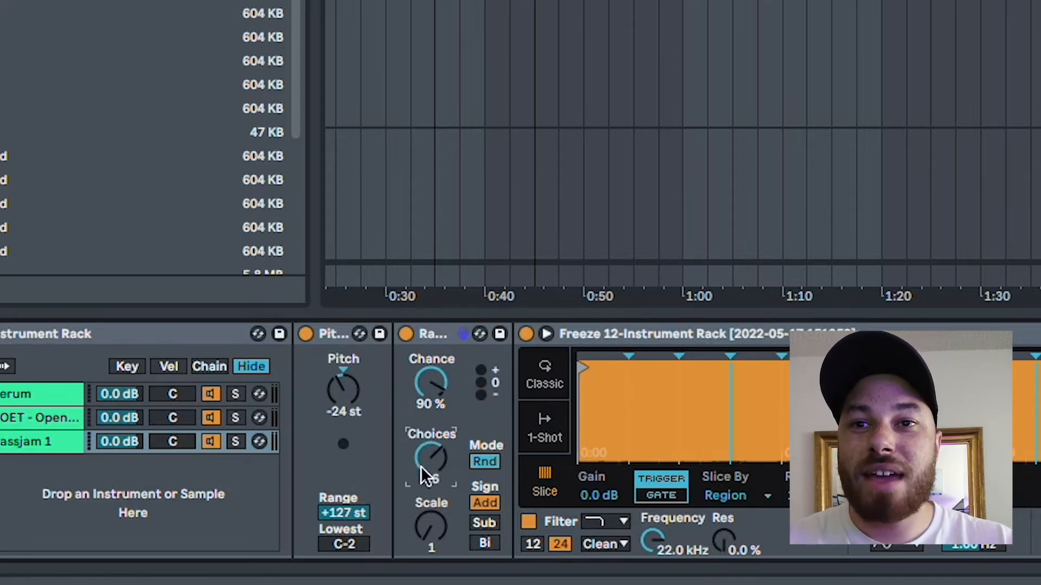
pyautogui.click(424, 331)
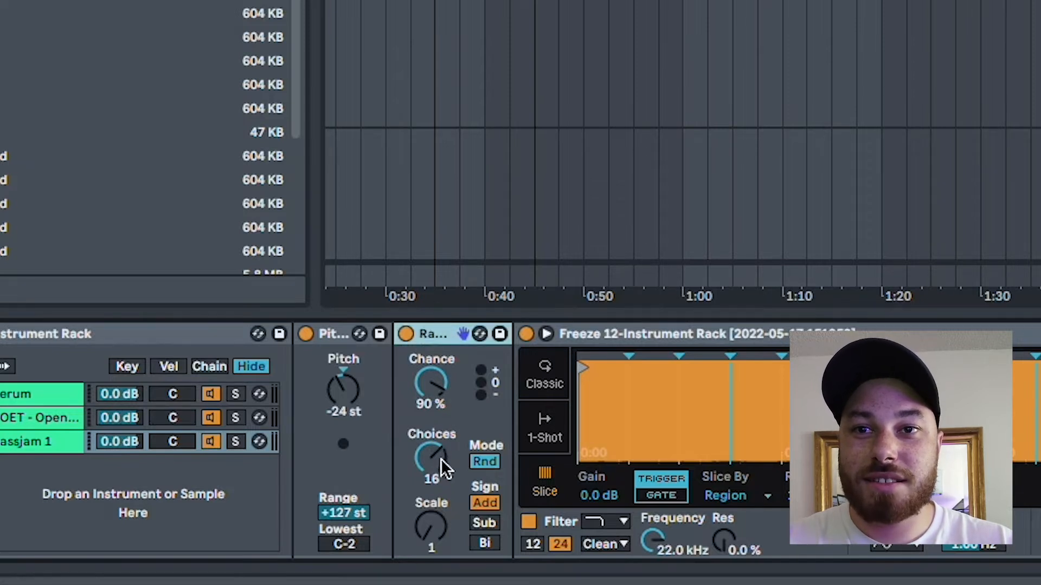
pyautogui.moveTo(436, 454); pyautogui.dragTo(436, 469)
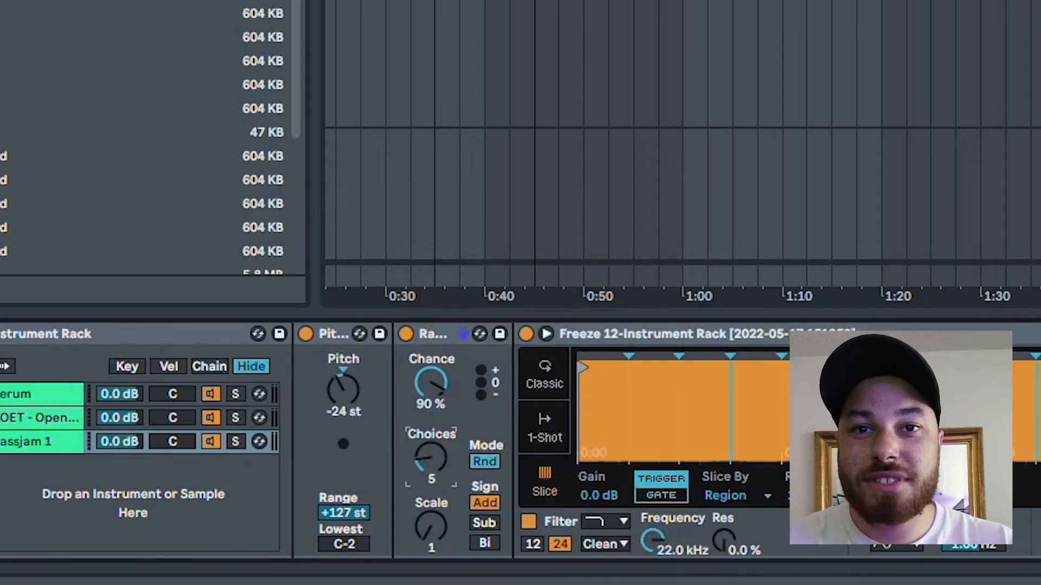
pyautogui.moveTo(437, 477); pyautogui.dragTo(437, 445)
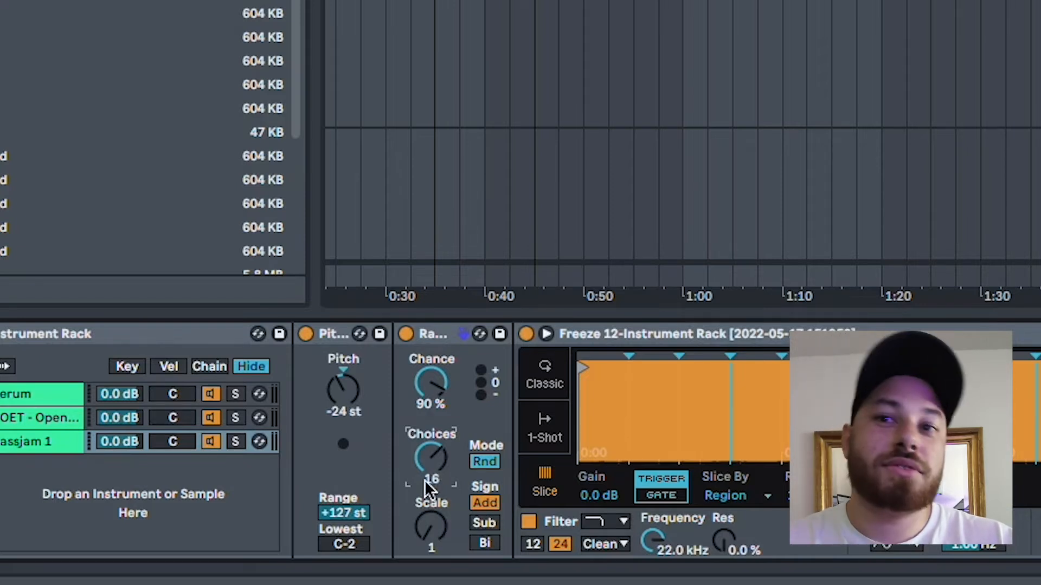
# Step: Try the Random effect's Scale at 2, return it to 1, and switch the Sign to Bi
pyautogui.moveTo(441, 532); pyautogui.dragTo(441, 527)
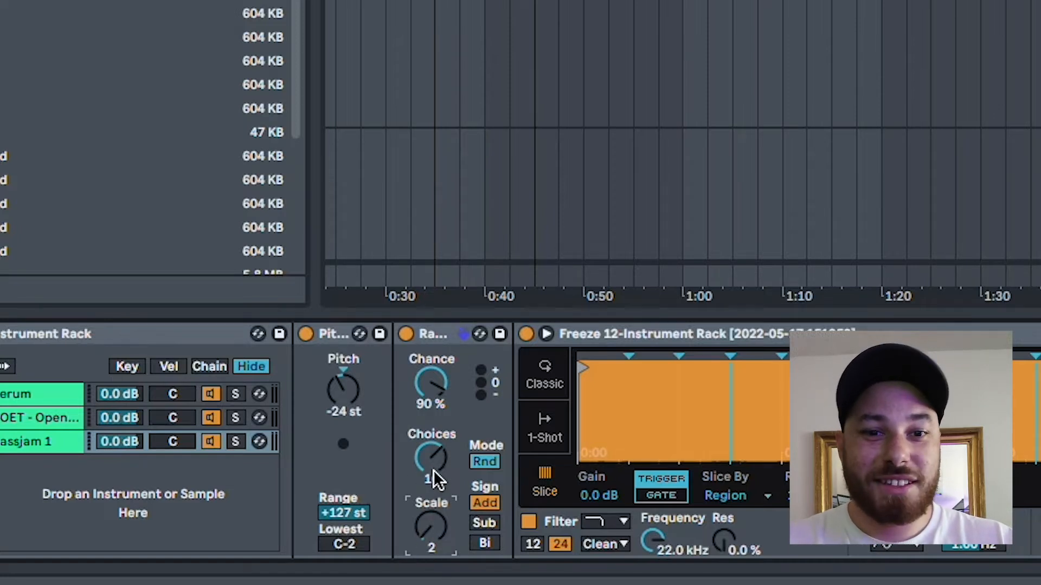
pyautogui.moveTo(441, 522); pyautogui.dragTo(442, 527)
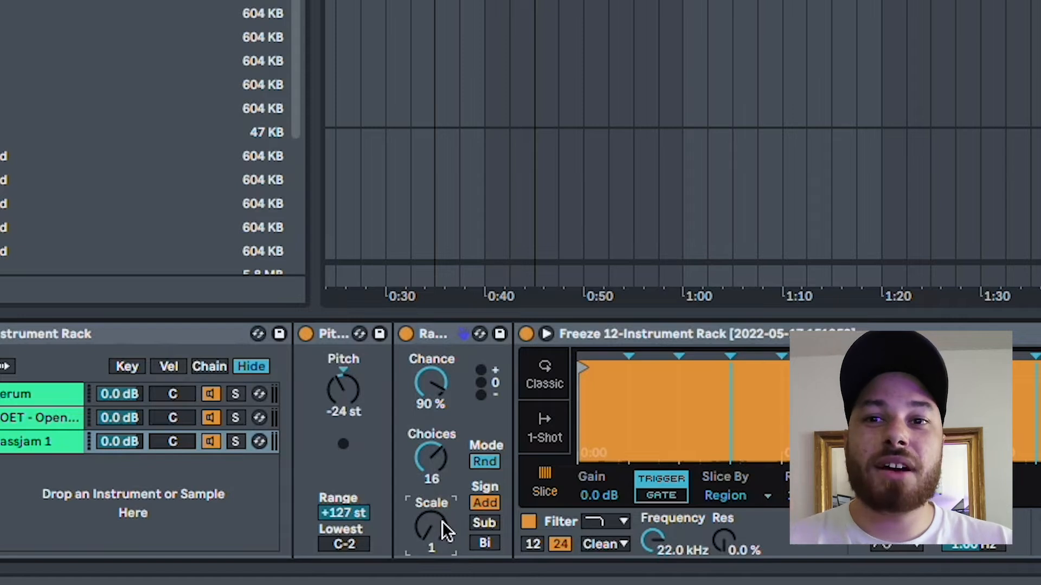
pyautogui.click(494, 501)
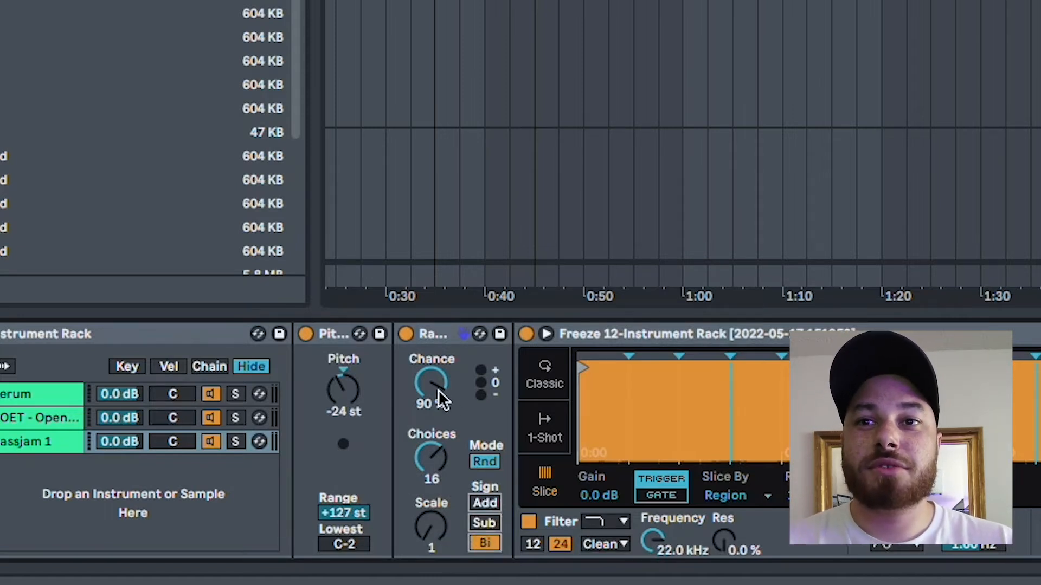
# Step: Raise the Random effect's Chance to 100 % and return its Sign to Add
pyautogui.moveTo(438, 392); pyautogui.dragTo(454, 390)
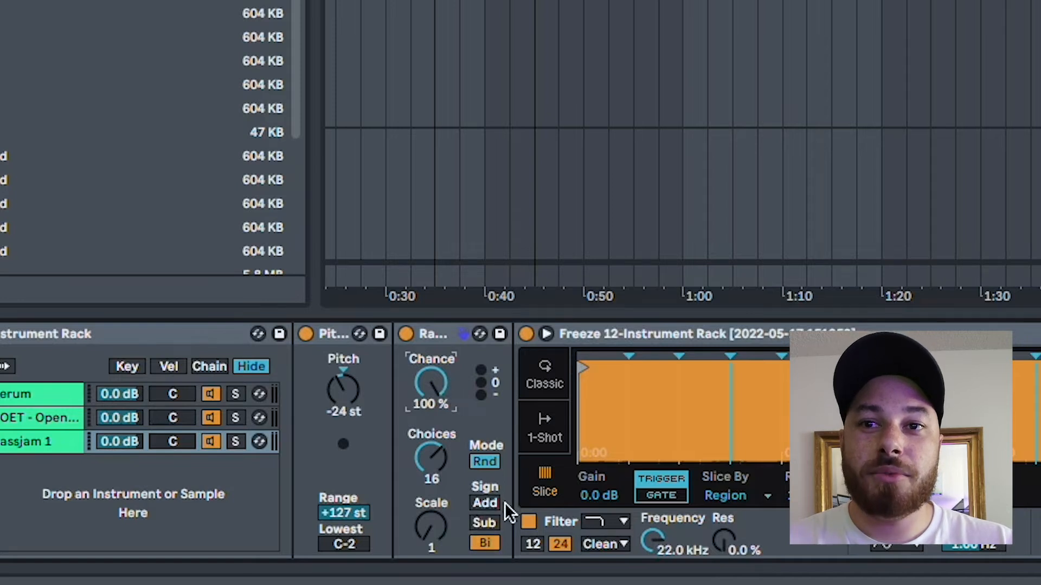
pyautogui.click(489, 544)
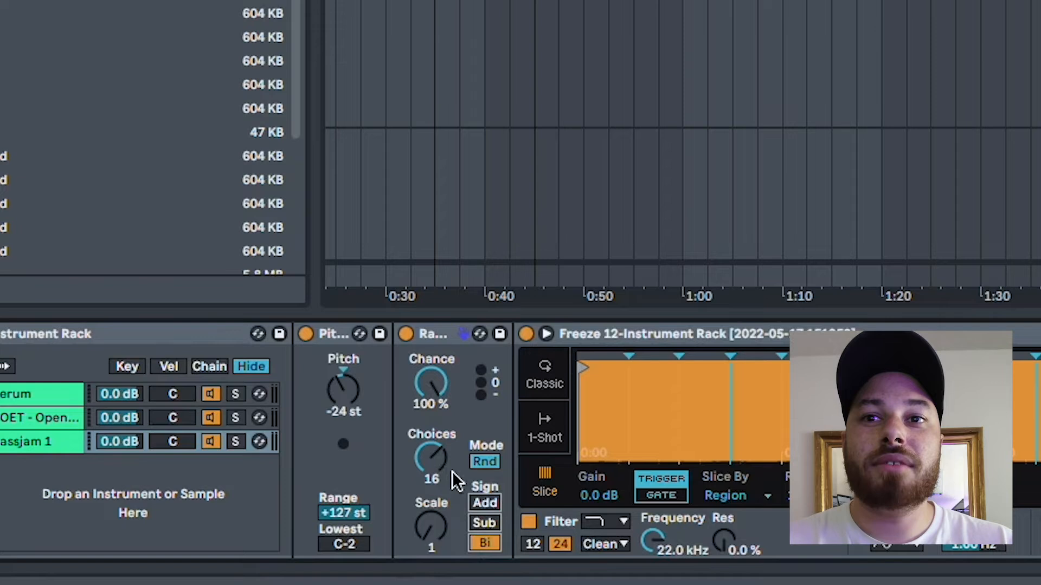
pyautogui.click(484, 523)
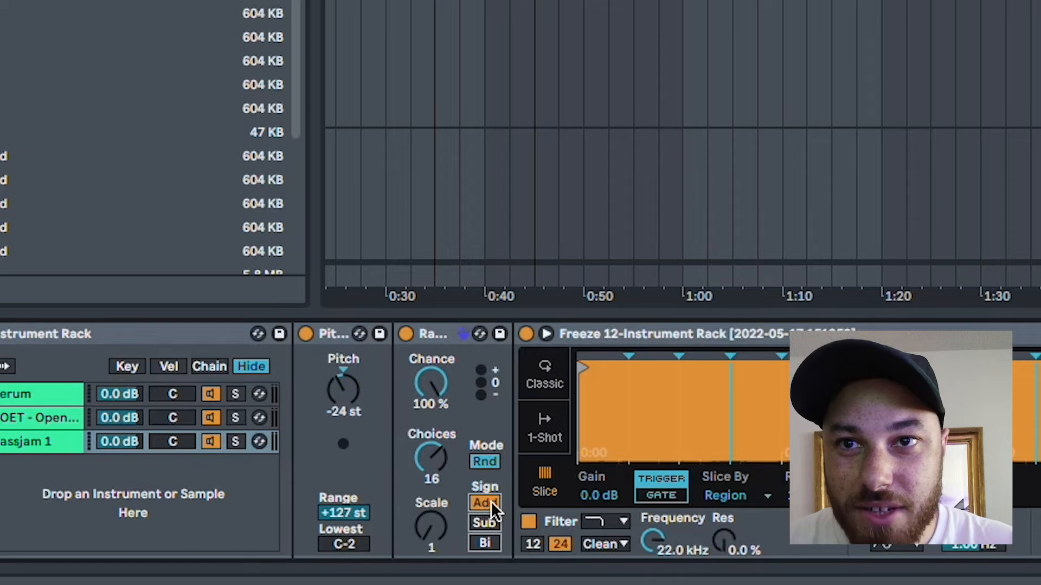
# Step: Switch the Random effect's Mode to Alt and set its Chance to 100 % after trying 94 %
pyautogui.click(493, 461)
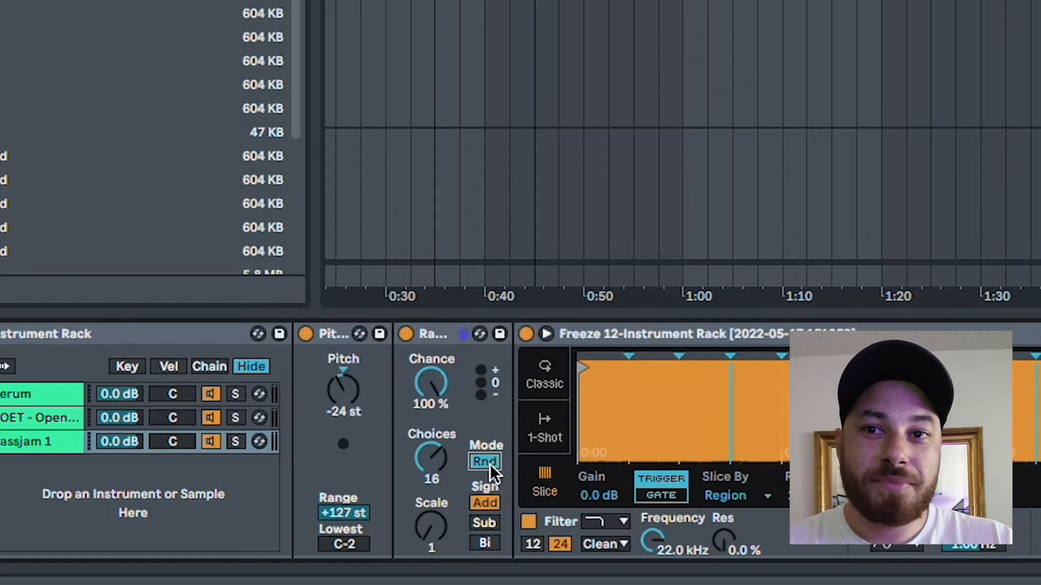
pyautogui.moveTo(427, 397); pyautogui.dragTo(432, 401)
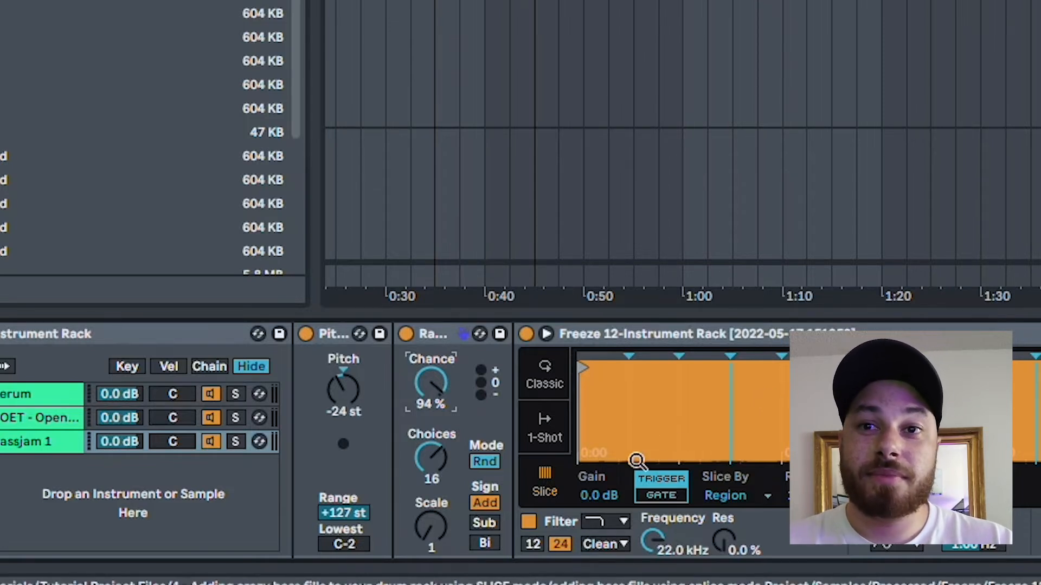
pyautogui.click(494, 463)
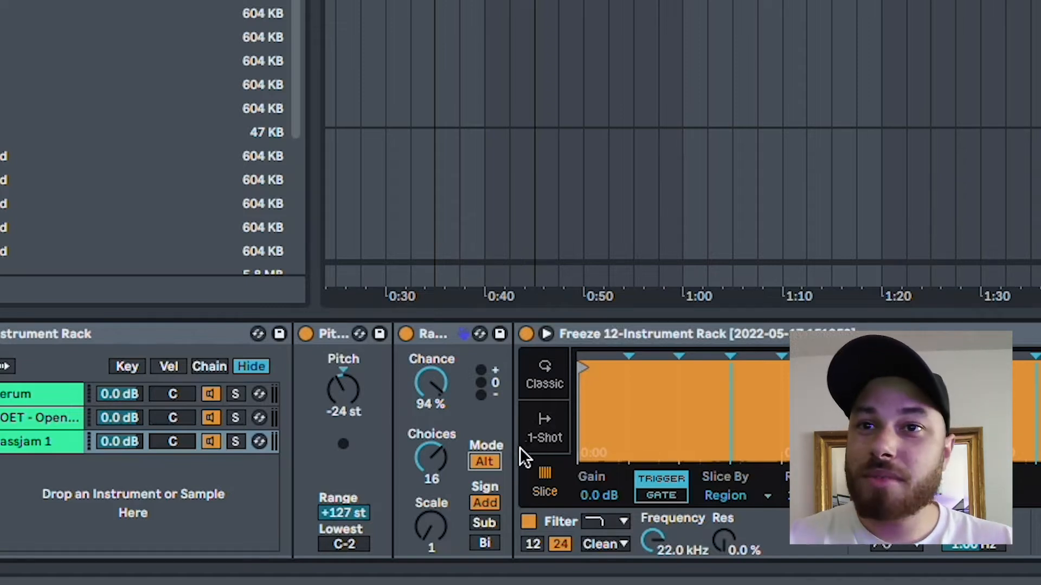
pyautogui.moveTo(430, 383); pyautogui.dragTo(431, 374)
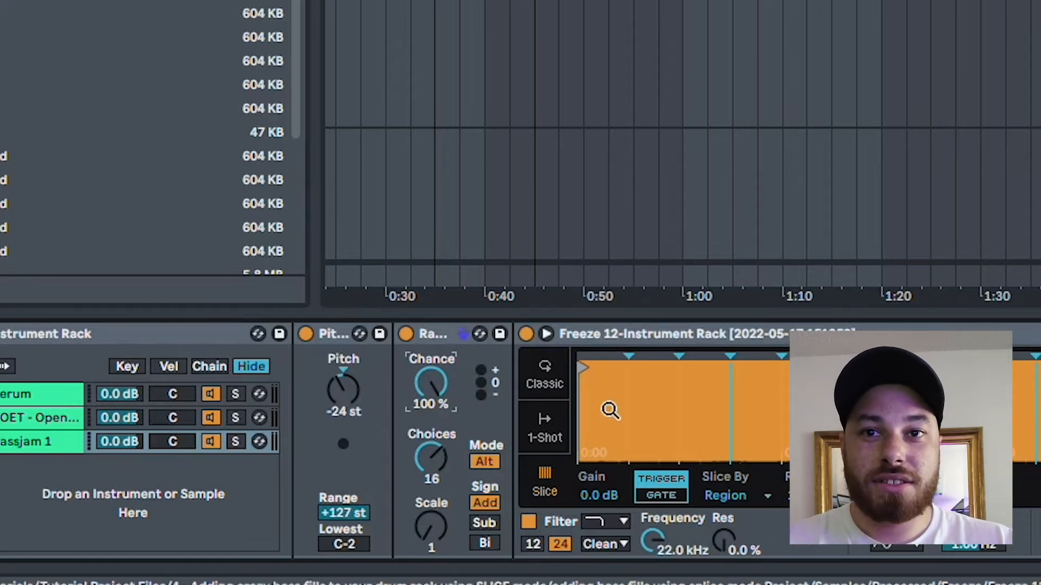
# Step: Inspect the slices in the enlarged bassjam 1 waveform, then return to the arrangement with the pad's devices hidden
pyautogui.click(547, 336)
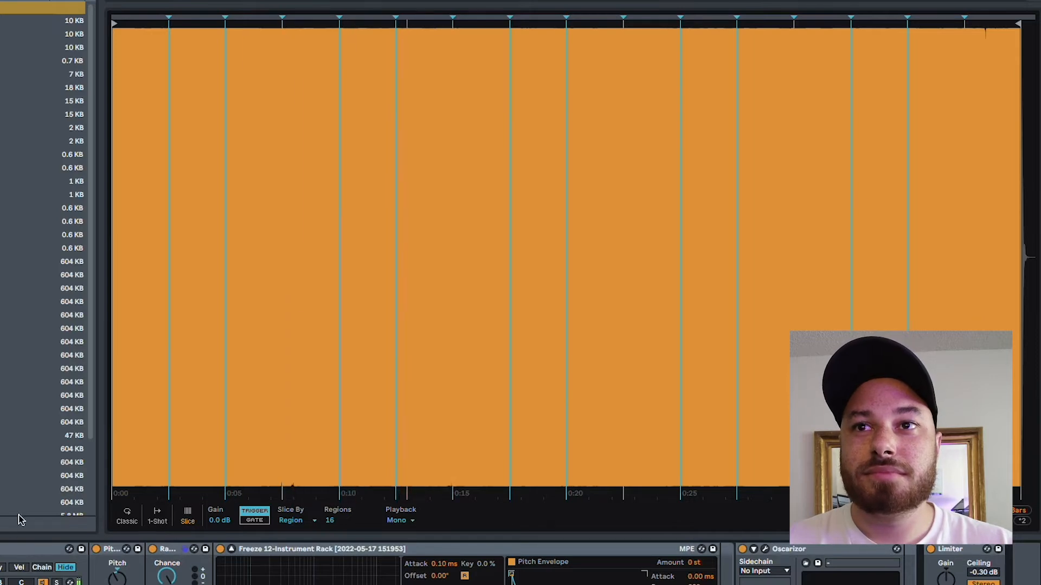
pyautogui.moveTo(101, 470); pyautogui.dragTo(92, 475)
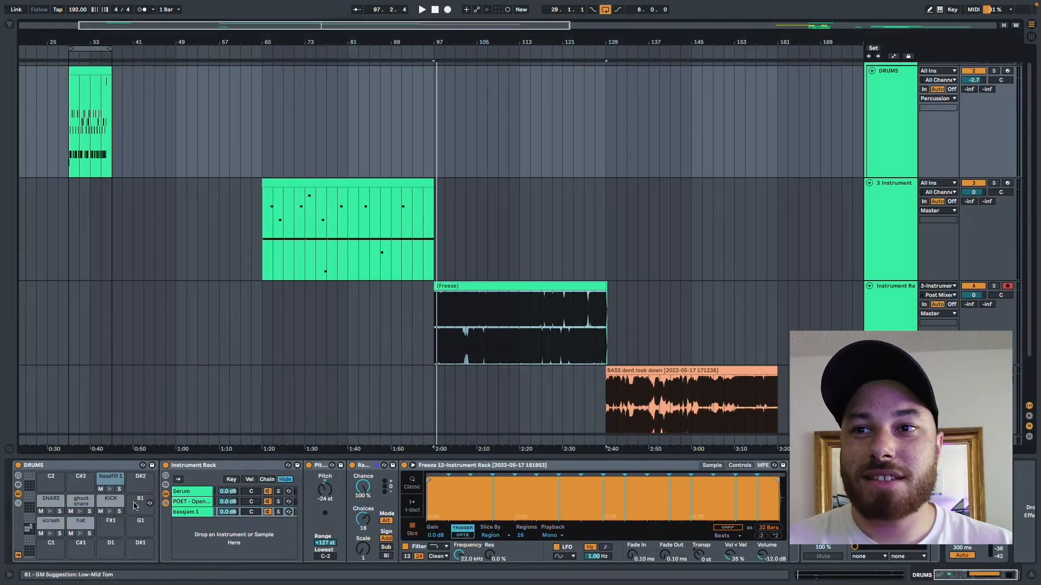
pyautogui.click(18, 494)
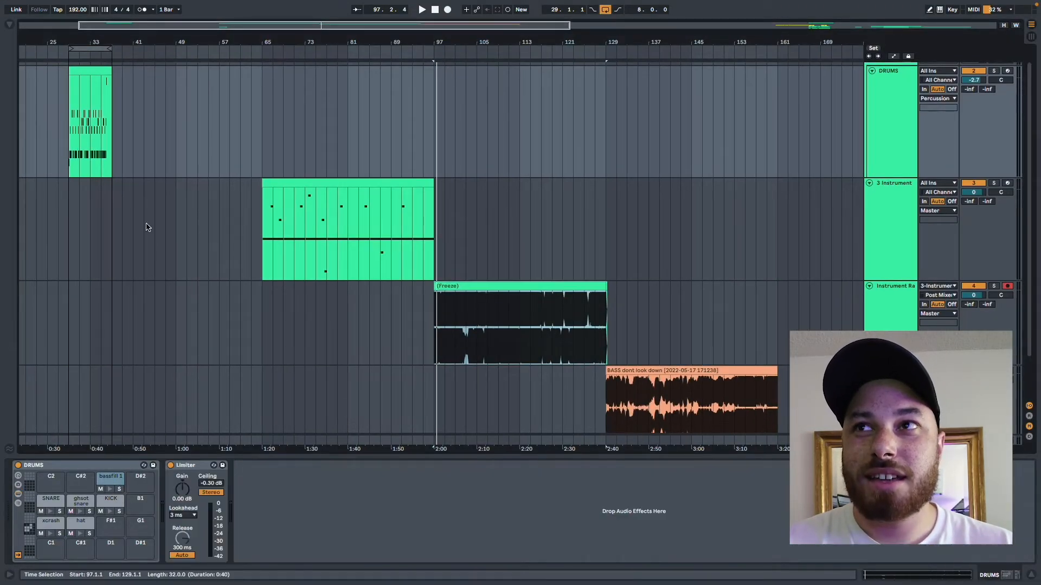
# Step: Play the DRUMS clip from its start at bar 29 to hear the drum pattern, then stop playback
pyautogui.hscroll(-5, 135, 213)
pyautogui.scroll(1, 136, 213)
pyautogui.scroll(10, 187, 157)
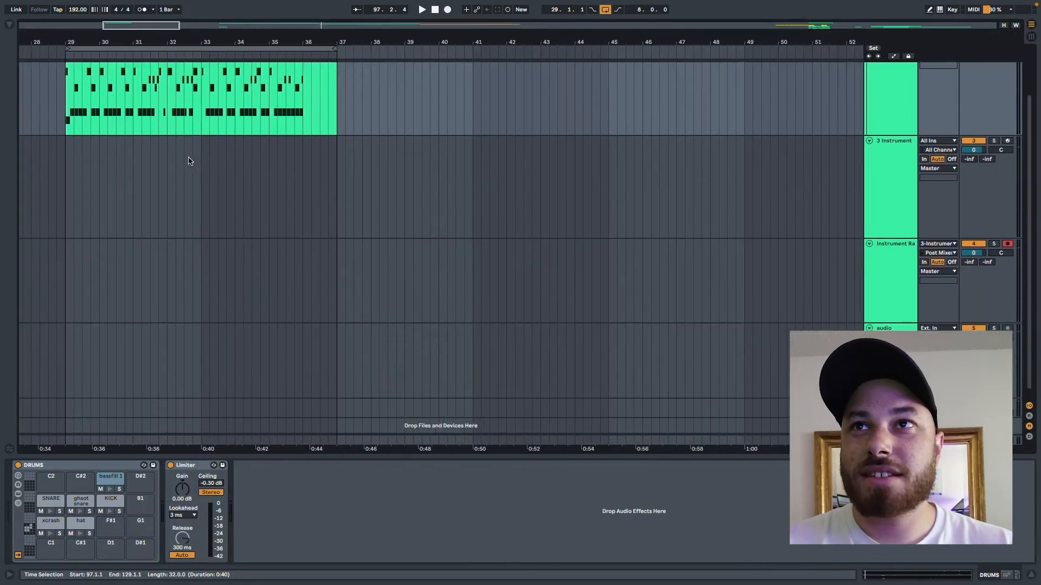
pyautogui.scroll(-1, 189, 158)
pyautogui.click(158, 156)
pyautogui.scroll(1, 159, 157)
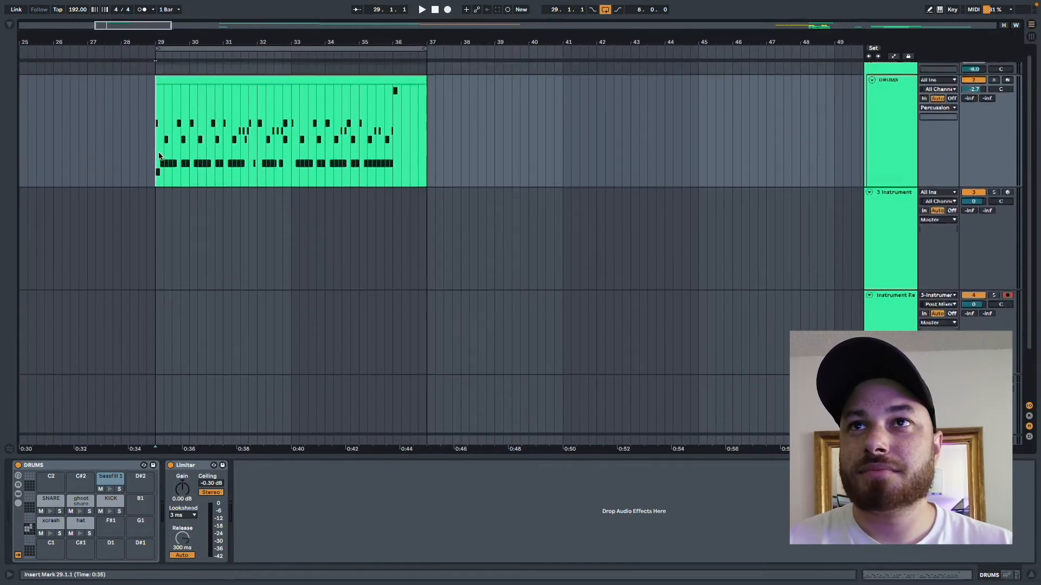
pyautogui.hscroll(-3, 159, 156)
pyautogui.hscroll(-1, 158, 157)
pyautogui.press('space')
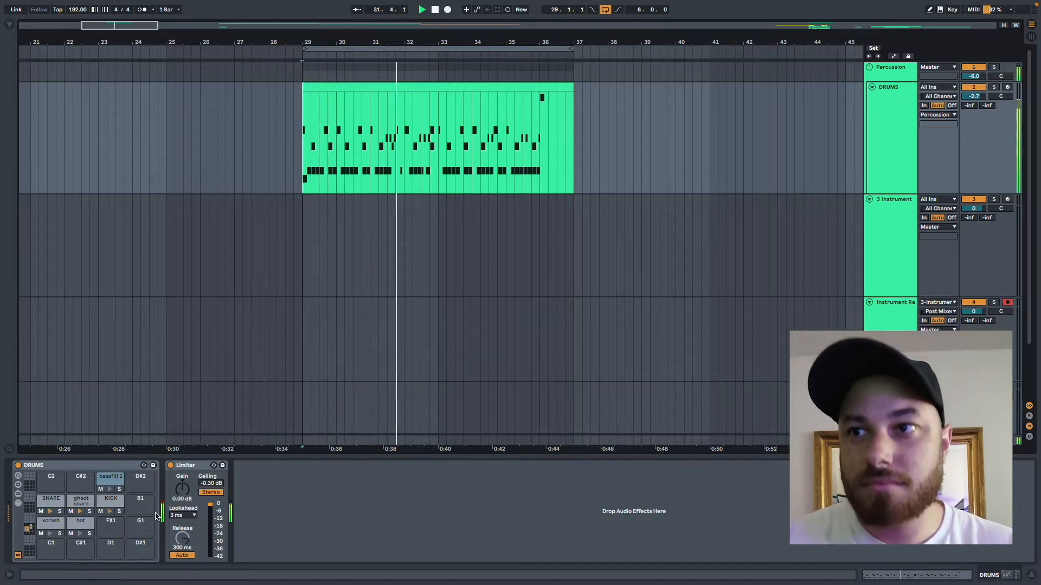
pyautogui.press('space')
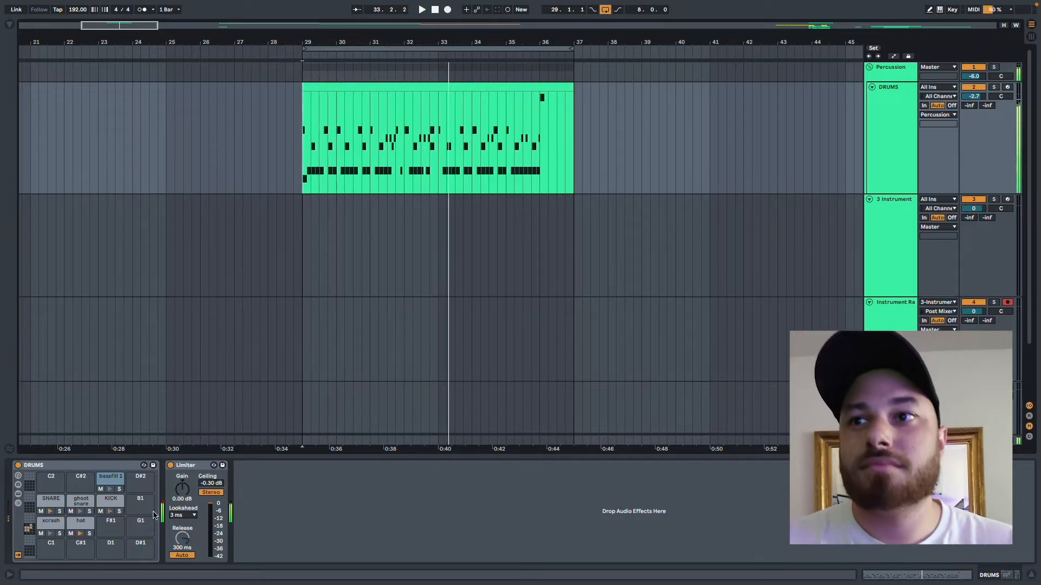
# Step: Set the bassfill 1 sampler's Vol < Vel to 16 % and its Volume to -0.57 dB
pyautogui.click(110, 477)
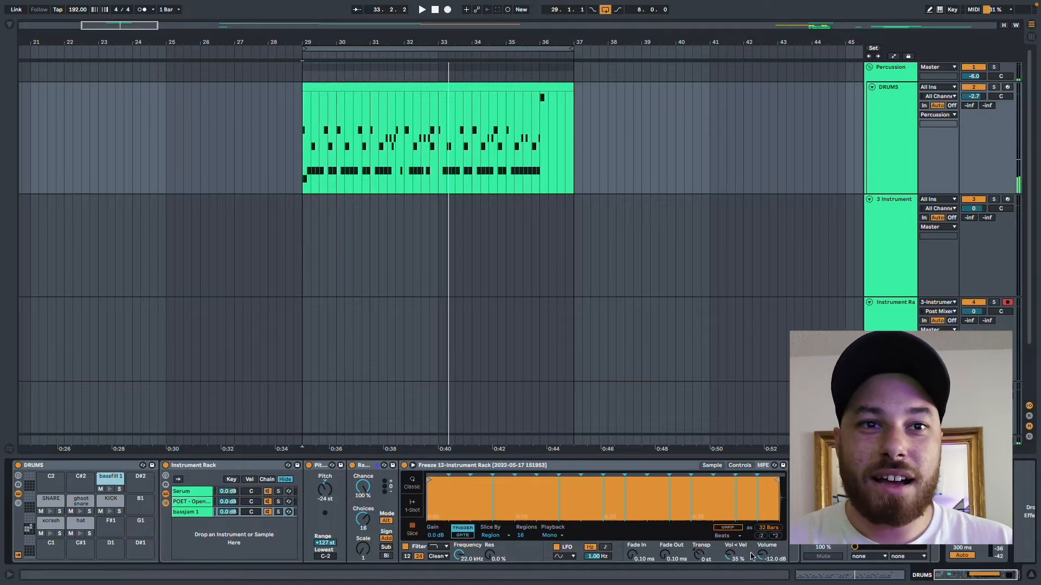
pyautogui.moveTo(746, 561); pyautogui.dragTo(760, 562)
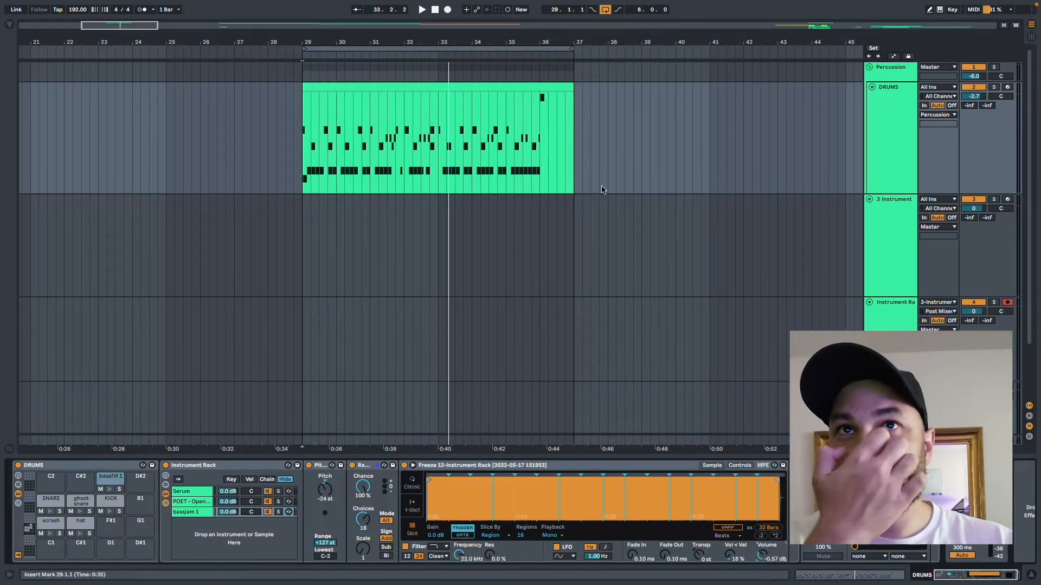
pyautogui.moveTo(574, 175); pyautogui.dragTo(657, 172)
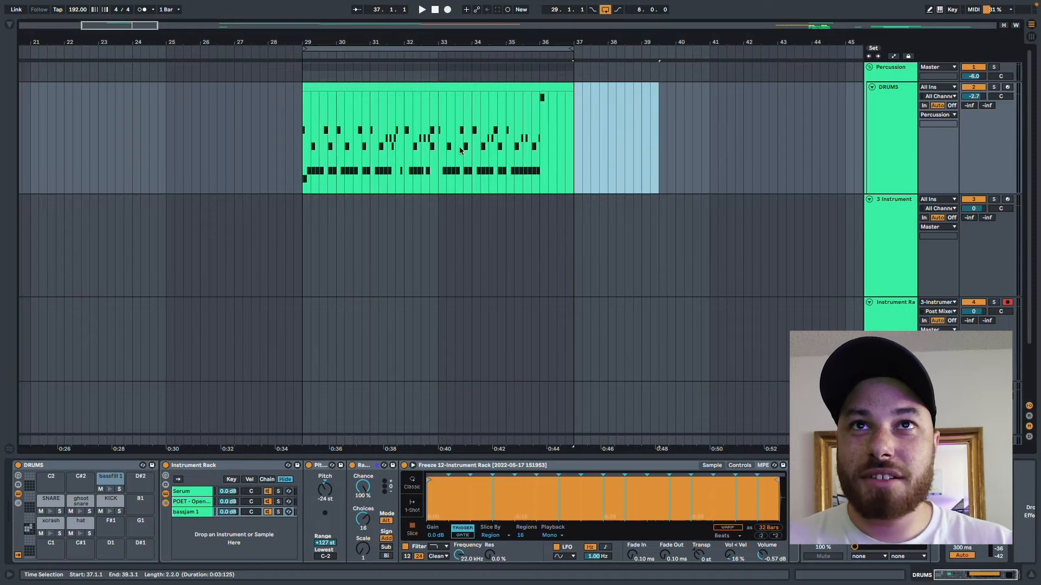
pyautogui.moveTo(540, 120); pyautogui.dragTo(562, 122)
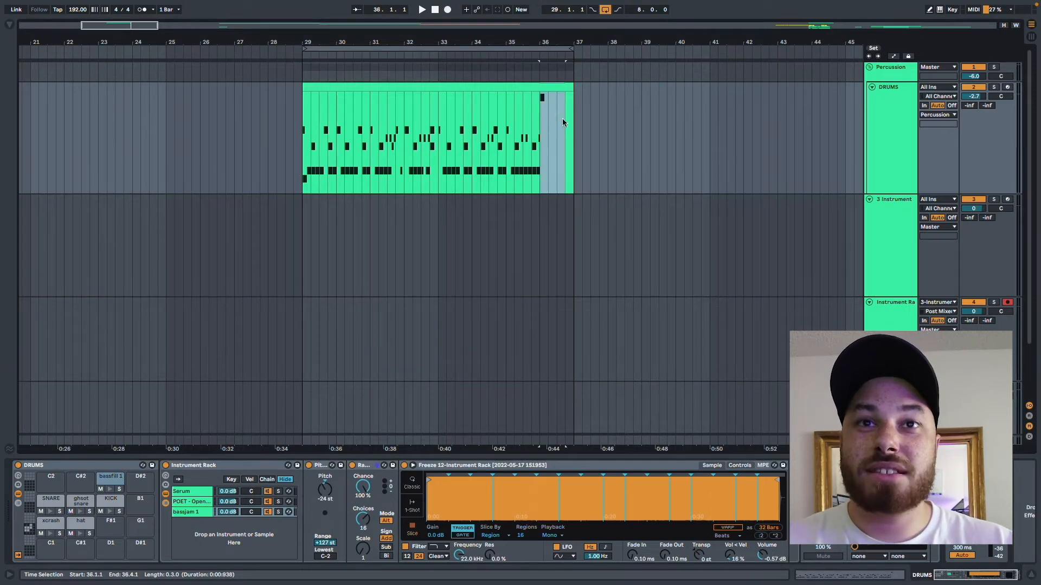
pyautogui.click(488, 183)
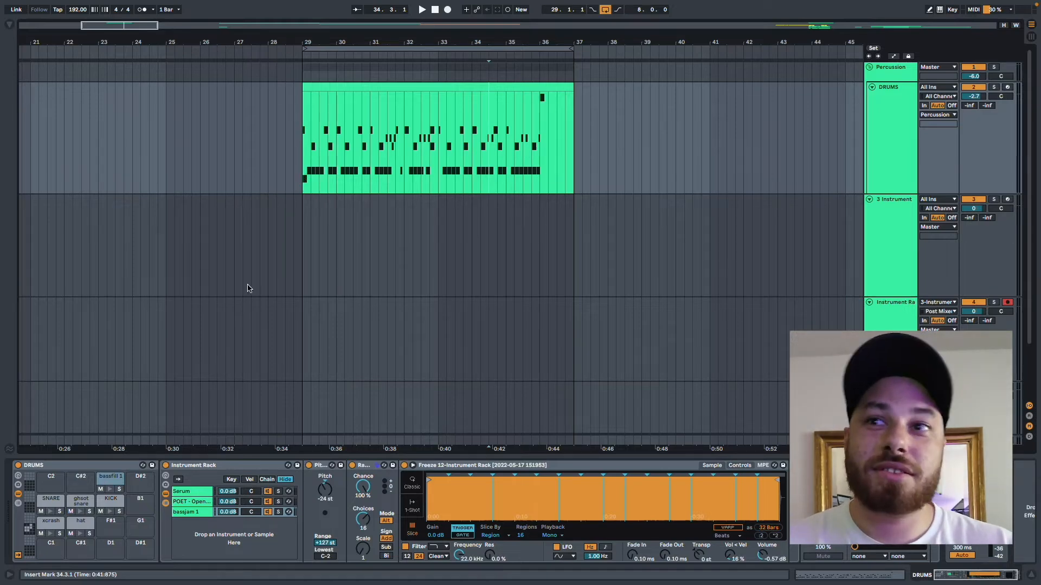
# Step: Show the DRUMS rack's chain list together with the input/output settings, including each chain's choke group
pyautogui.click(18, 504)
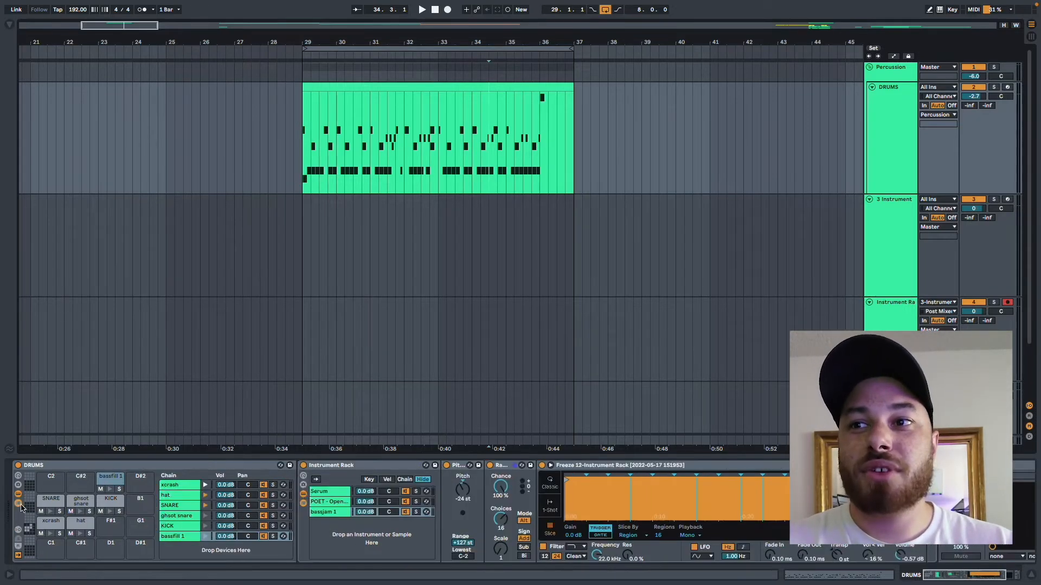
pyautogui.click(18, 530)
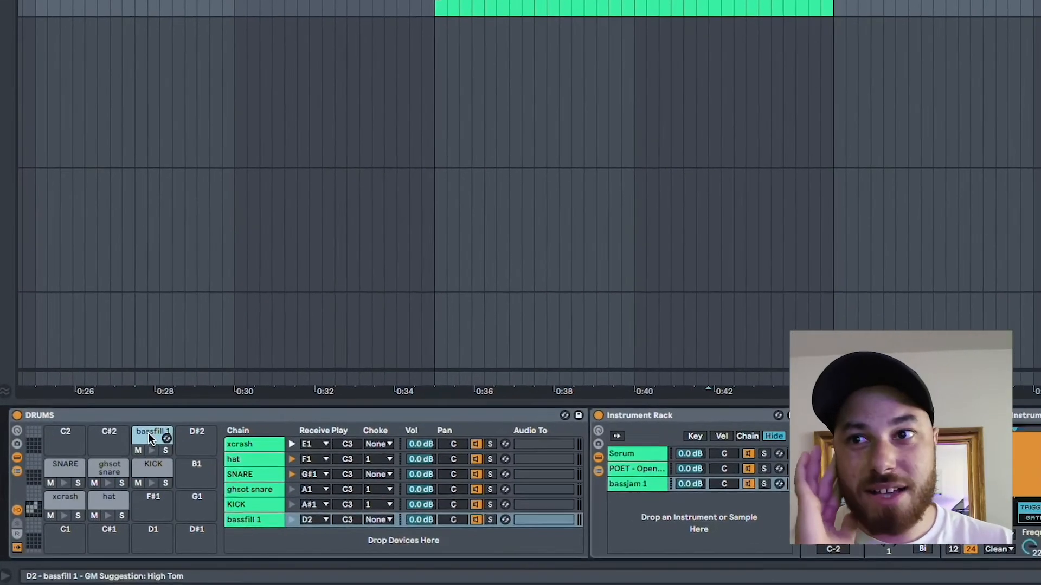
pyautogui.click(16, 509)
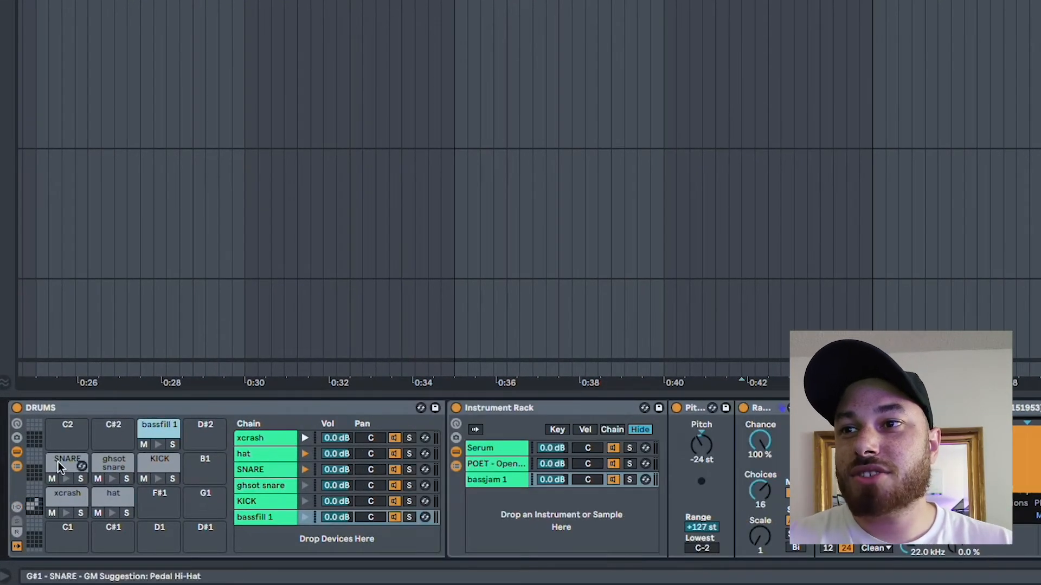
pyautogui.click(17, 510)
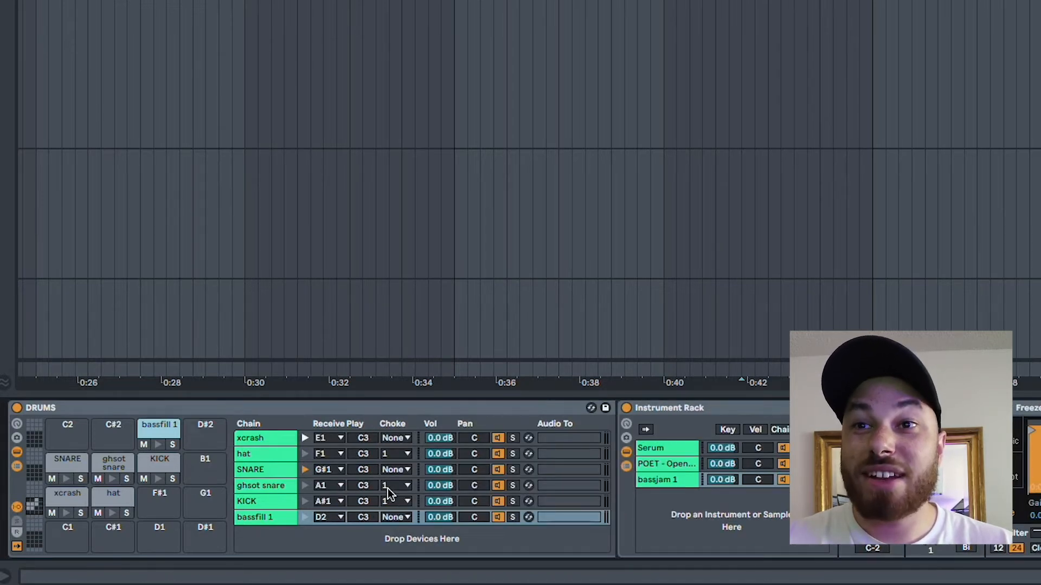
# Step: Assign the bassfill 1 chain to choke group 2
pyautogui.click(157, 428)
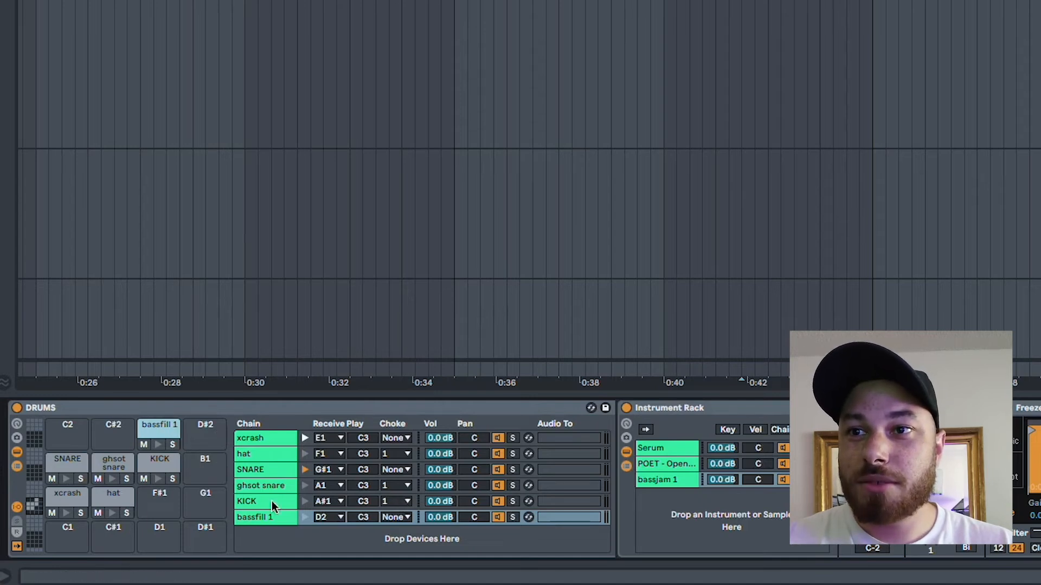
pyautogui.click(395, 518)
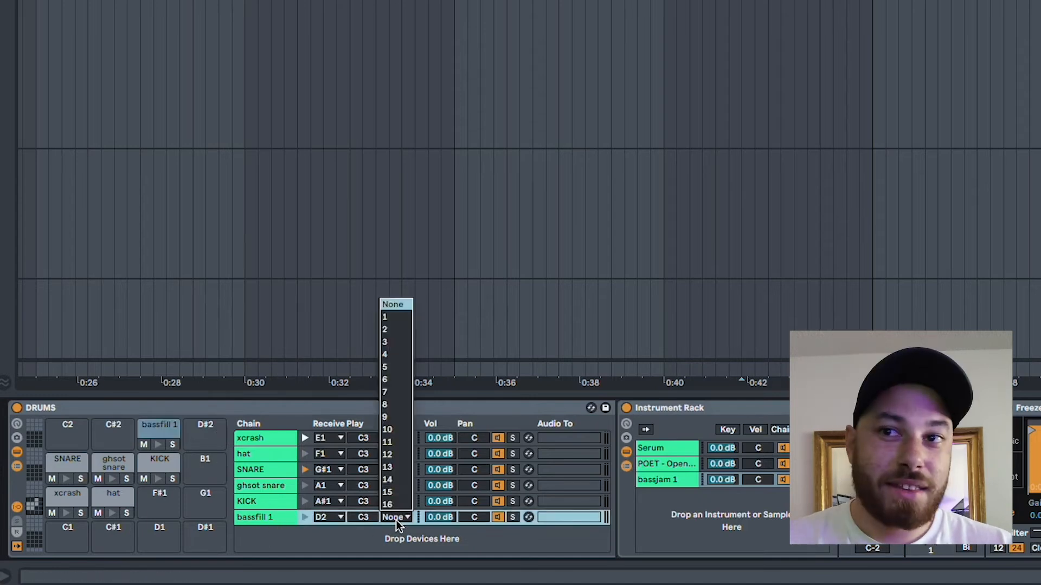
pyautogui.click(392, 331)
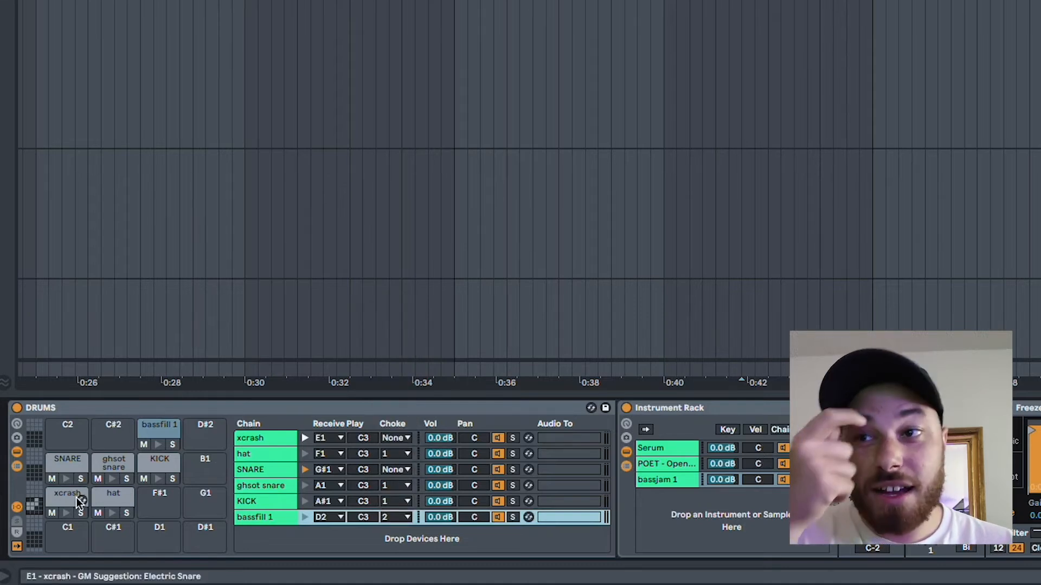
# Step: Assign the xcrash chain to choke group 2
pyautogui.click(59, 496)
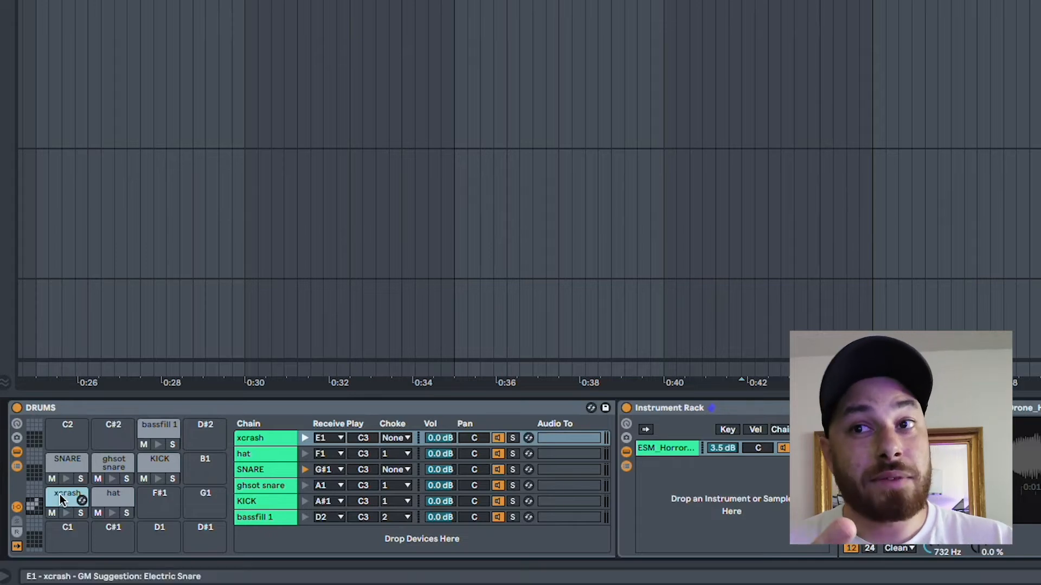
pyautogui.click(408, 438)
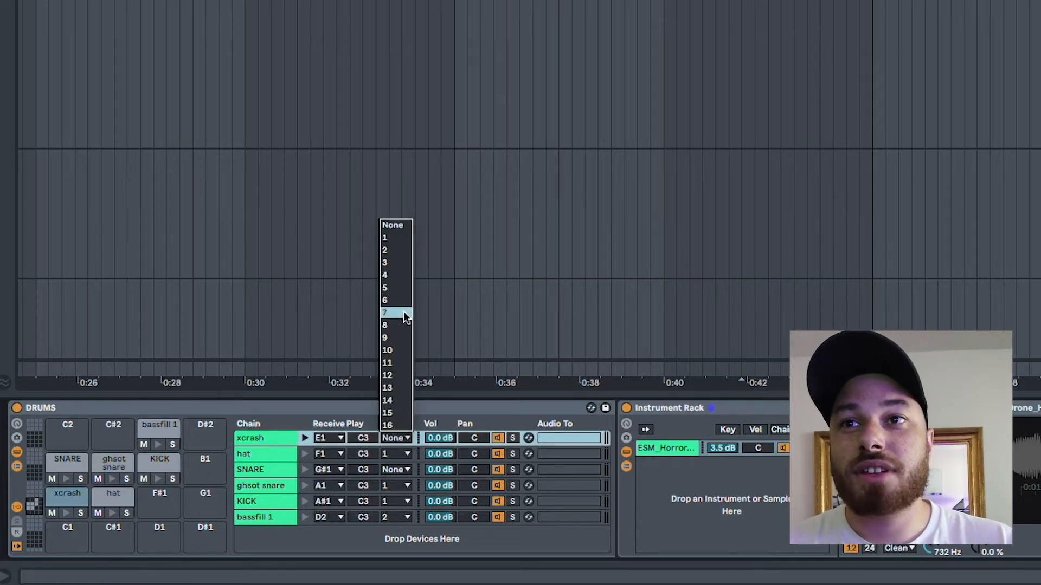
pyautogui.click(406, 251)
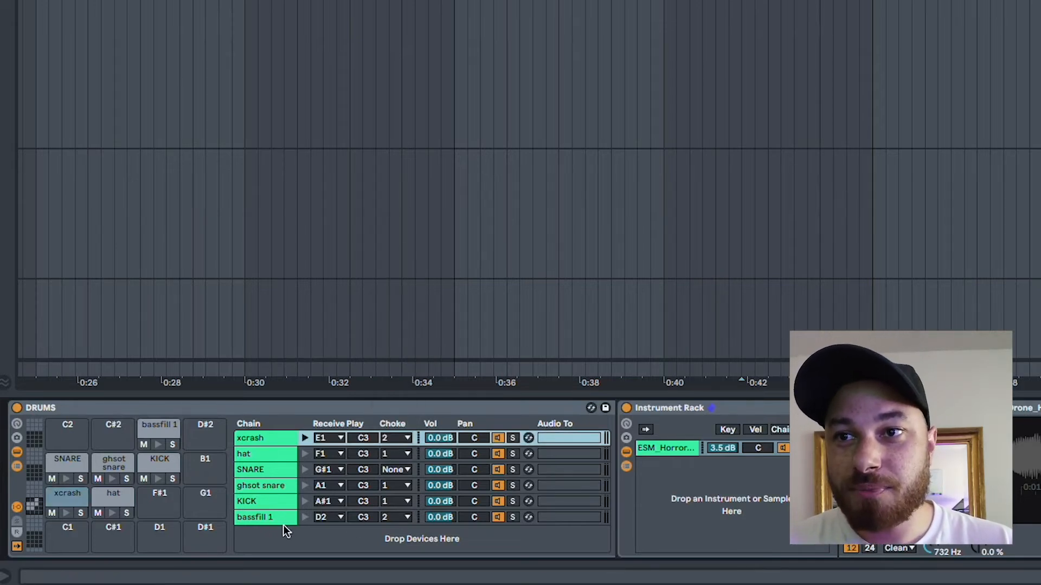
# Step: Play the DRUMS loop while lowering the bassfill 1 sampler's Volume to -9.56 dB, then stop playback
pyautogui.click(268, 517)
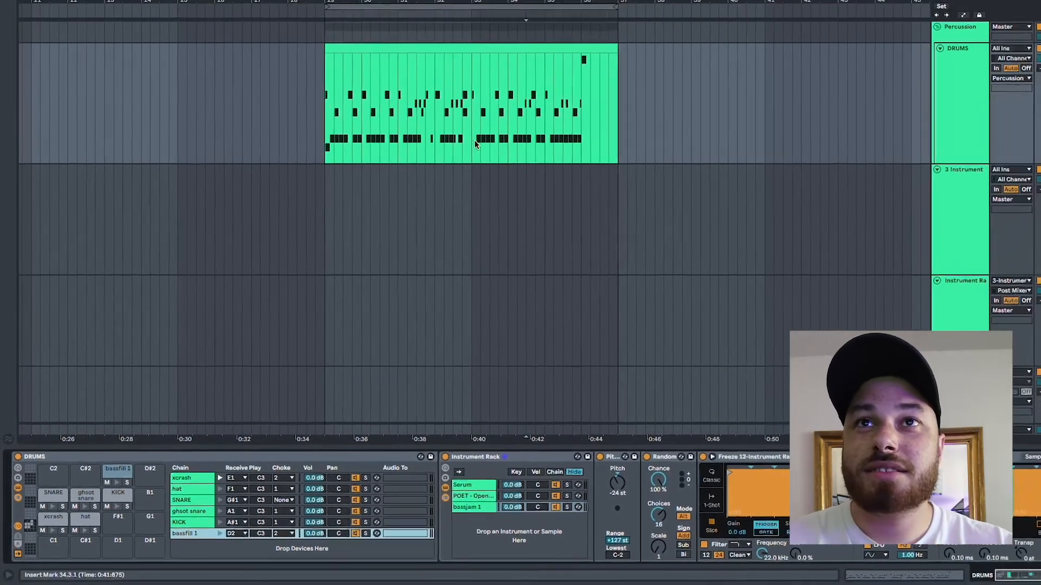
pyautogui.press('space')
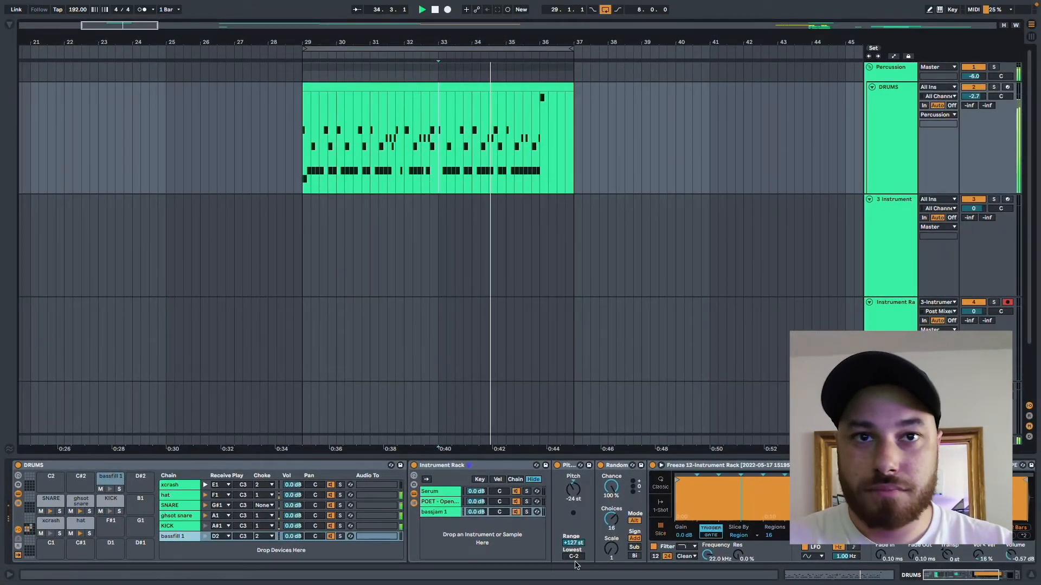
pyautogui.hscroll(5, 586, 486)
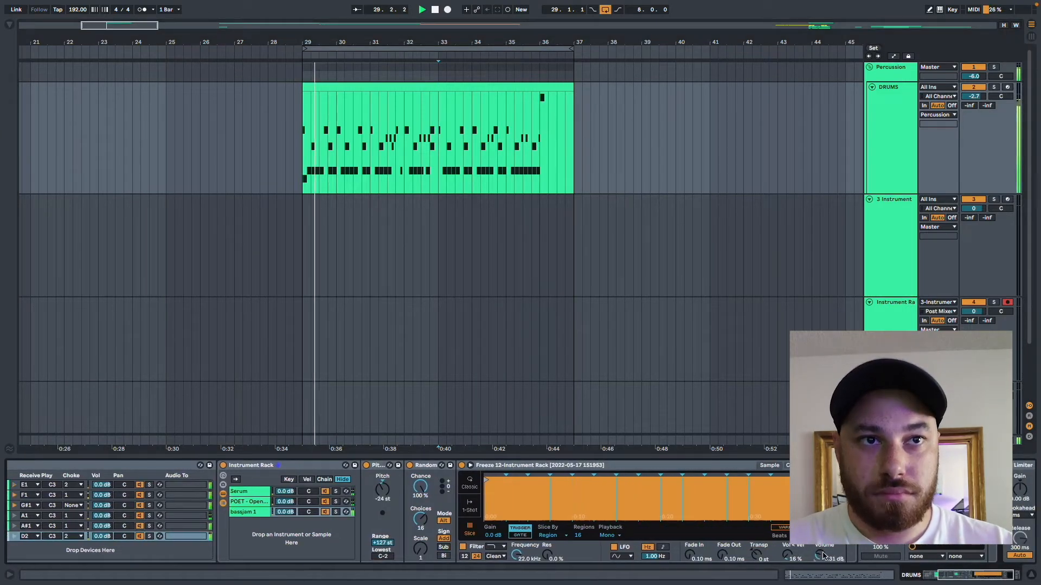
pyautogui.hscroll(-4, 622, 543)
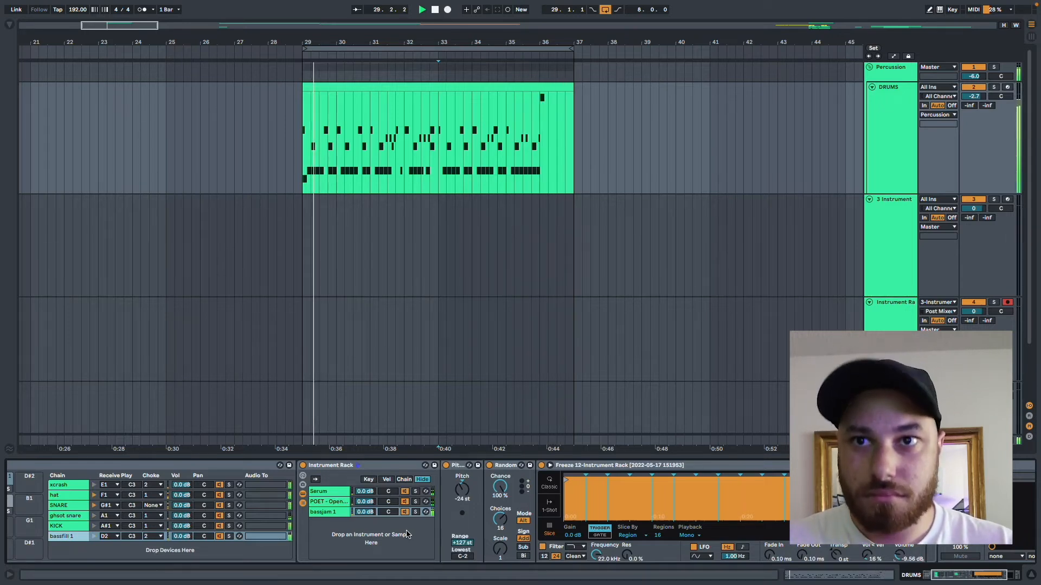
pyautogui.hscroll(-3, 334, 535)
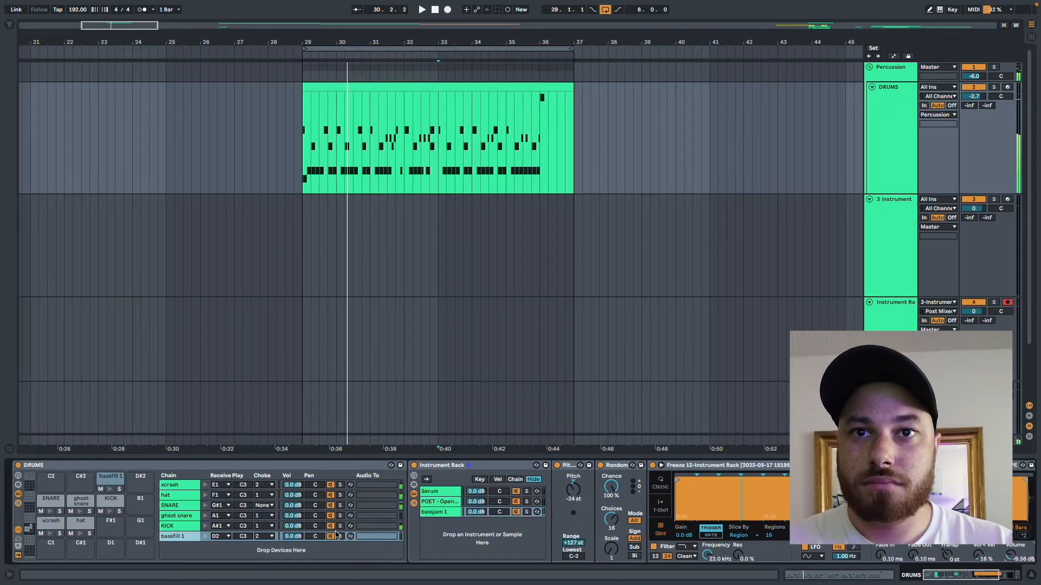
# Step: Set the bassfill 1 sampler's Fade In to 32.8 ms and its Fade Out to 0.01 ms
pyautogui.hscroll(1, 218, 527)
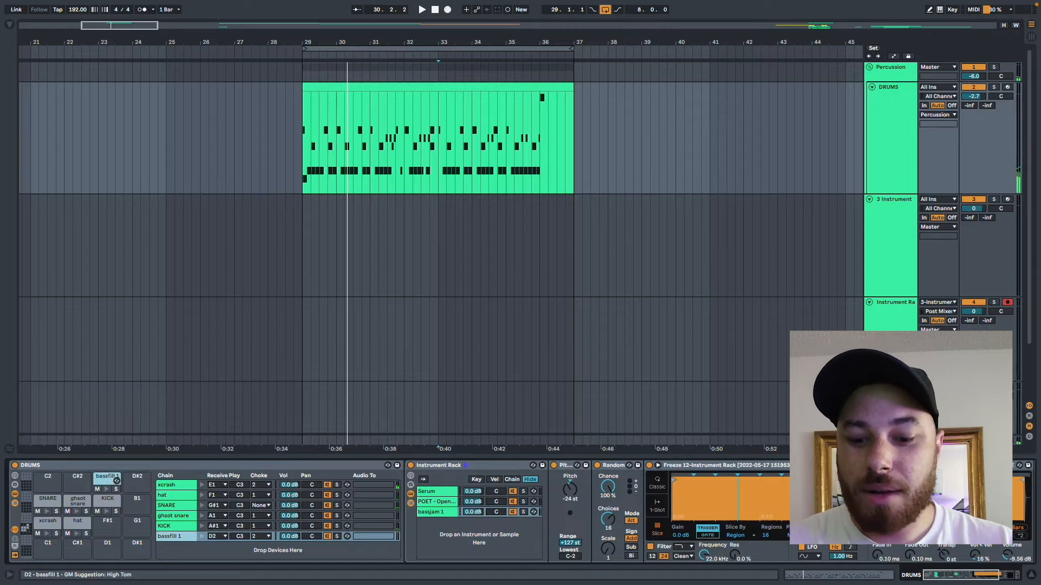
pyautogui.moveTo(884, 557); pyautogui.dragTo(884, 552)
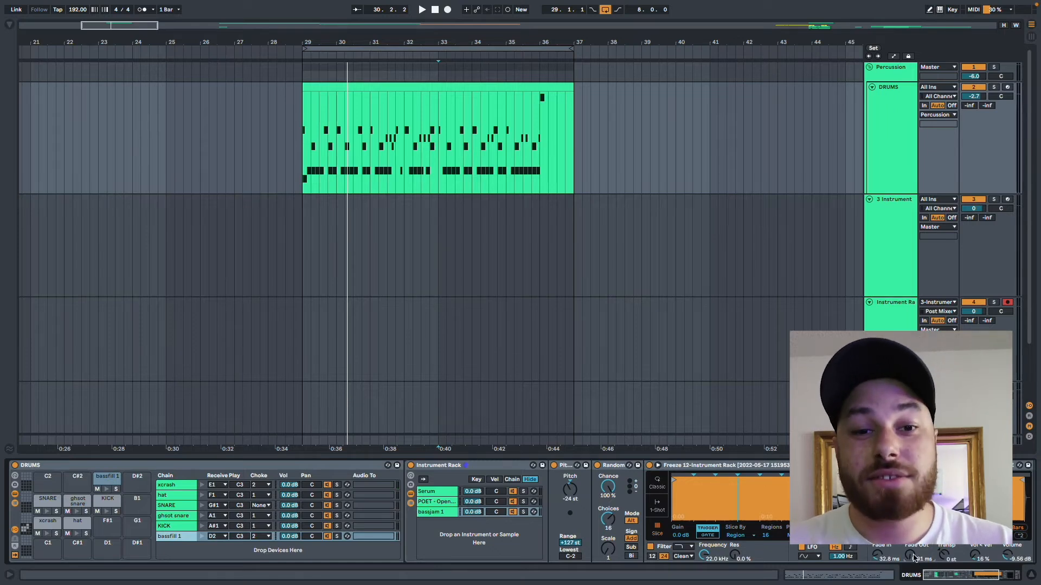
pyautogui.click(736, 467)
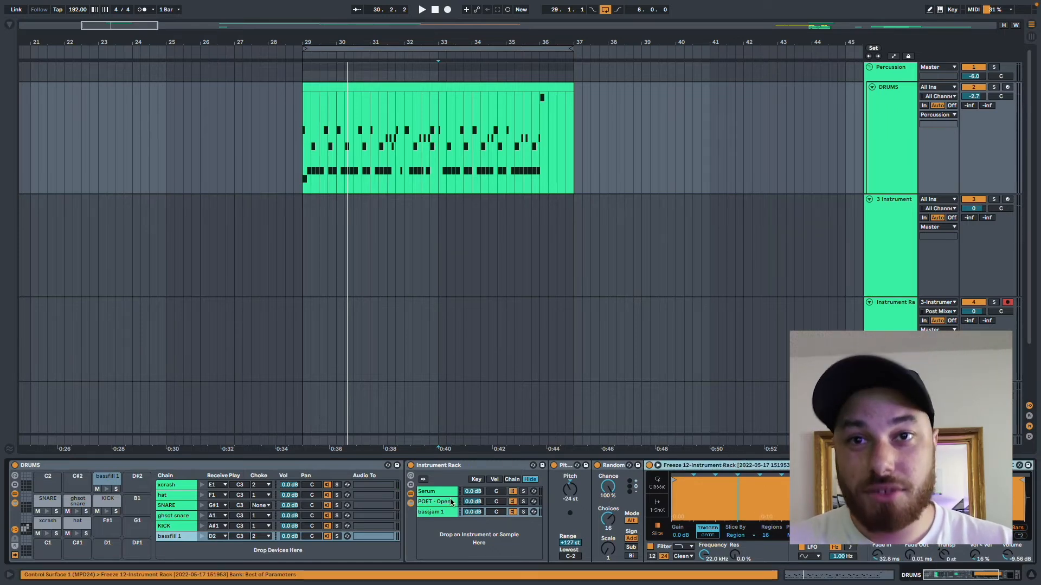
# Step: Duplicate the bassfill 1 pad onto C#2 and rename the copy bassfill 2
pyautogui.click(86, 482)
pyautogui.click(106, 482)
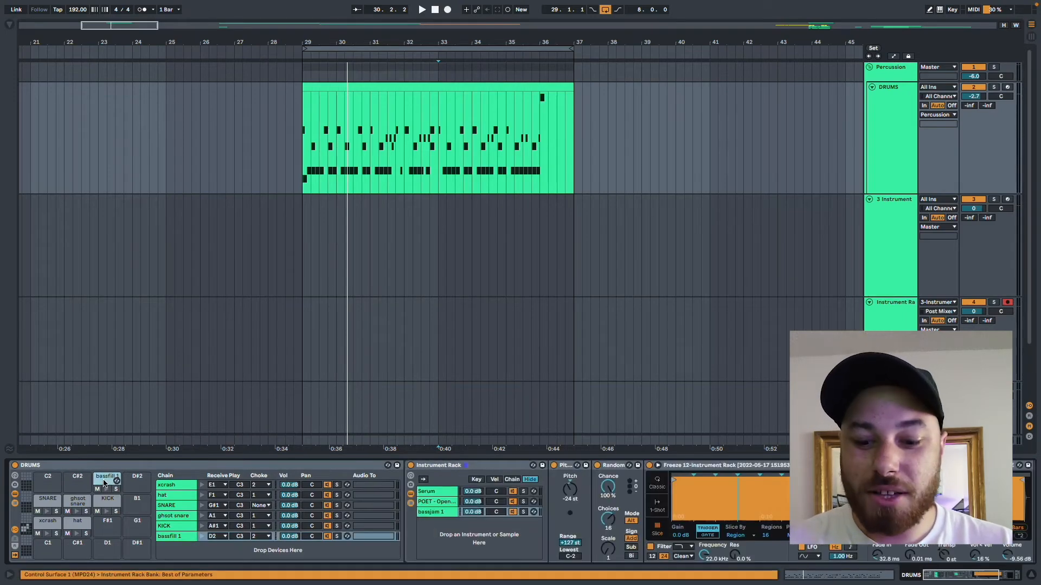
pyautogui.moveTo(108, 484); pyautogui.dragTo(54, 479)
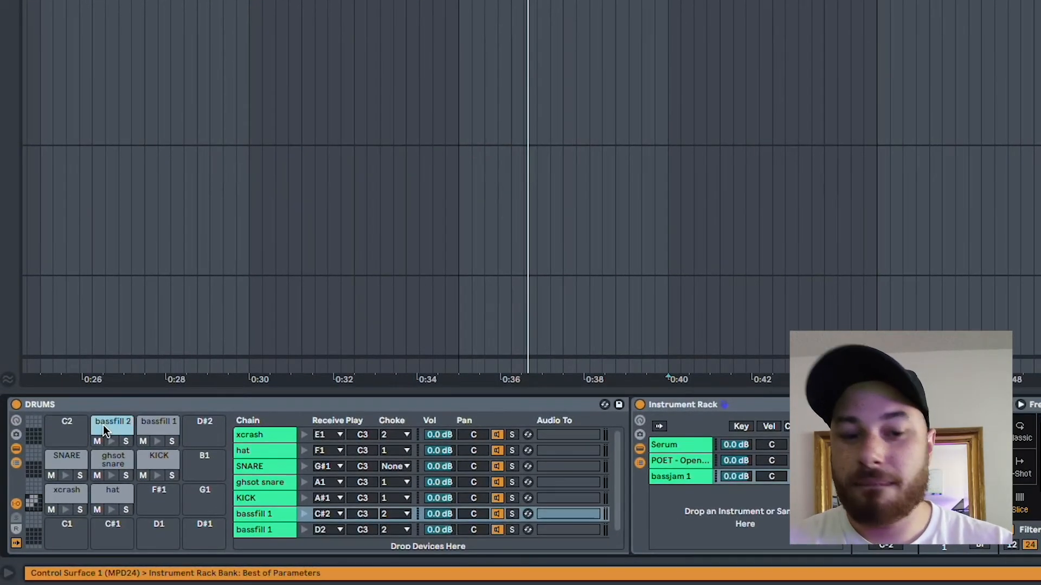
pyautogui.click(21, 505)
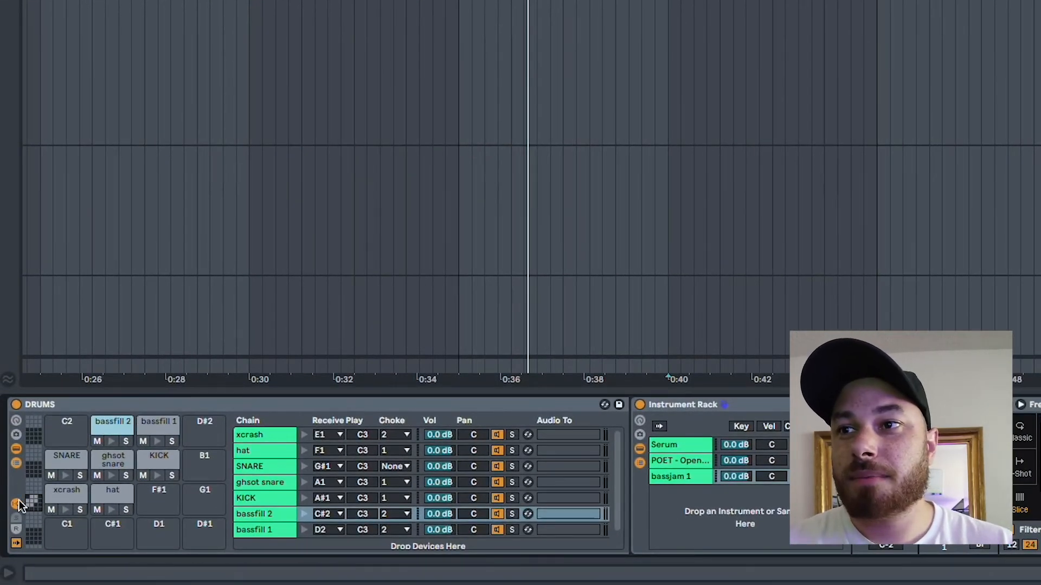
# Step: Hide the DRUMS chain list and input/output settings, and delete the bassjam 1 chain from bassfill 2's Instrument Rack
pyautogui.click(21, 505)
pyautogui.click(16, 463)
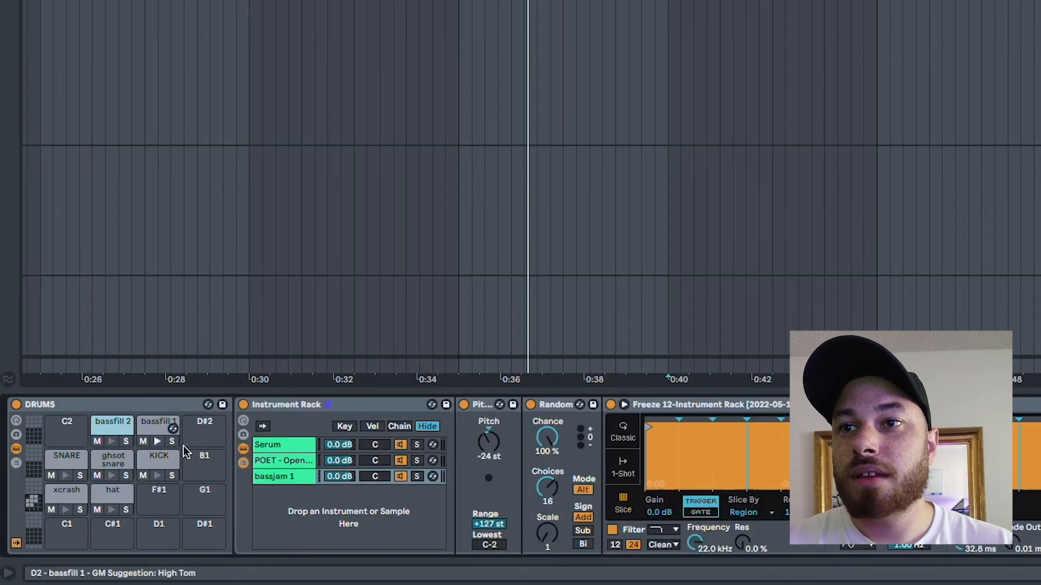
pyautogui.click(290, 475)
pyautogui.press('Delete')
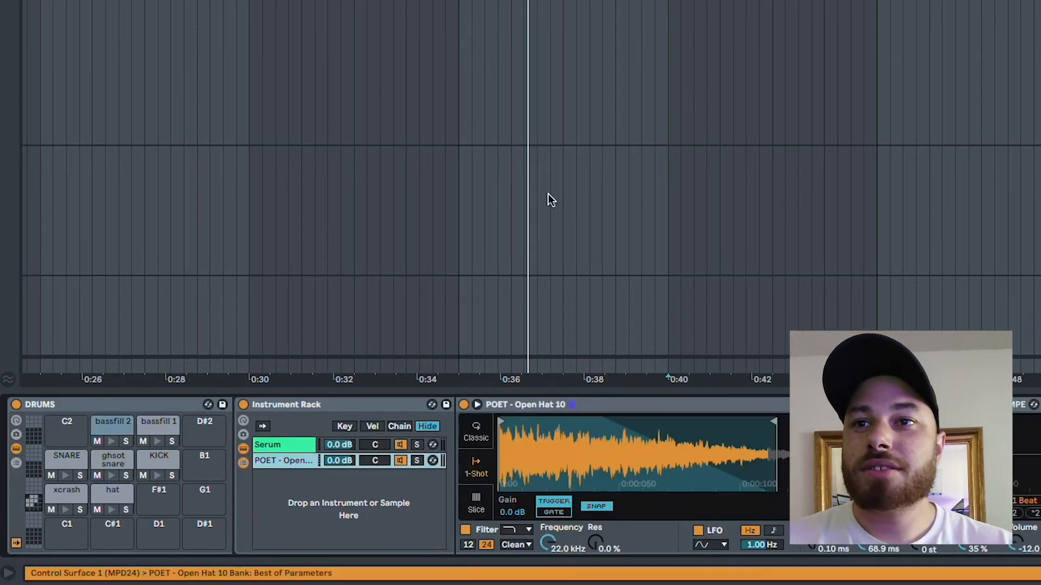
# Step: Add the BASS dont look down audio clip from the arrangement as a new chain in bassfill 2's Instrument Rack
pyautogui.hscroll(15, 690, 90)
pyautogui.scroll(-10, 690, 85)
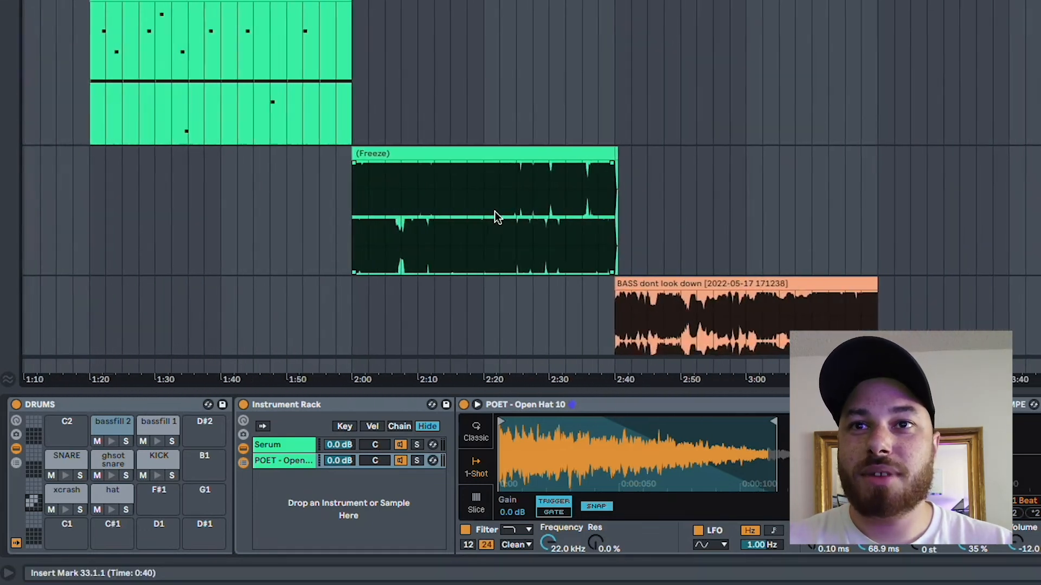
pyautogui.scroll(2, 497, 217)
pyautogui.scroll(-3, 596, 227)
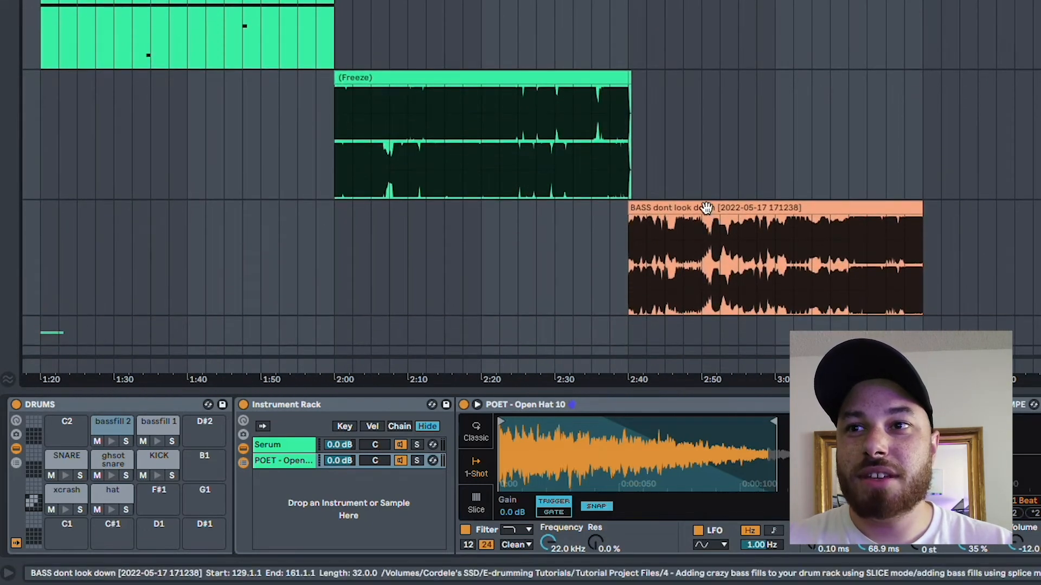
pyautogui.click(113, 425)
pyautogui.moveTo(746, 207); pyautogui.dragTo(345, 504)
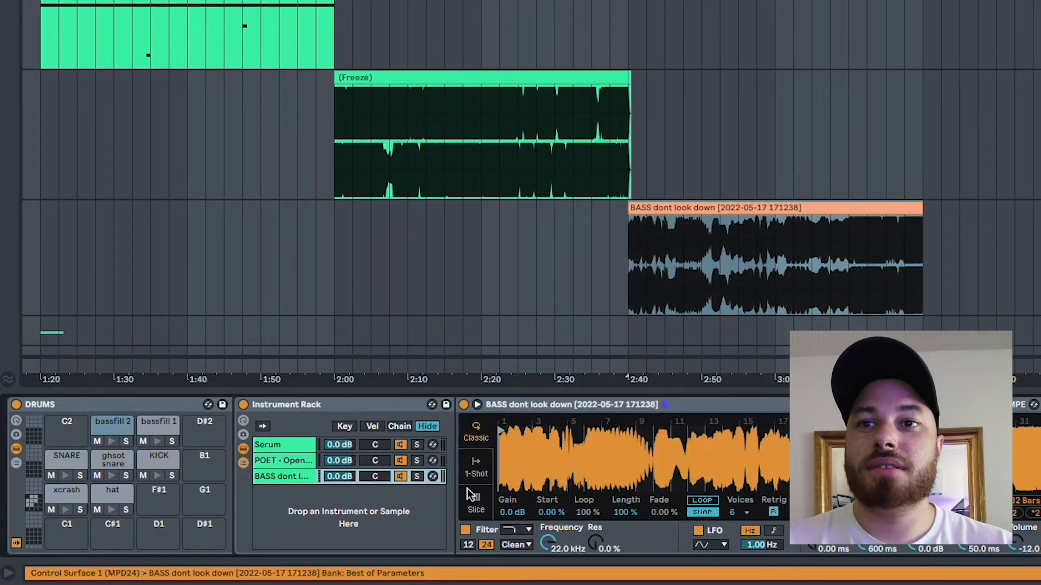
pyautogui.click(113, 425)
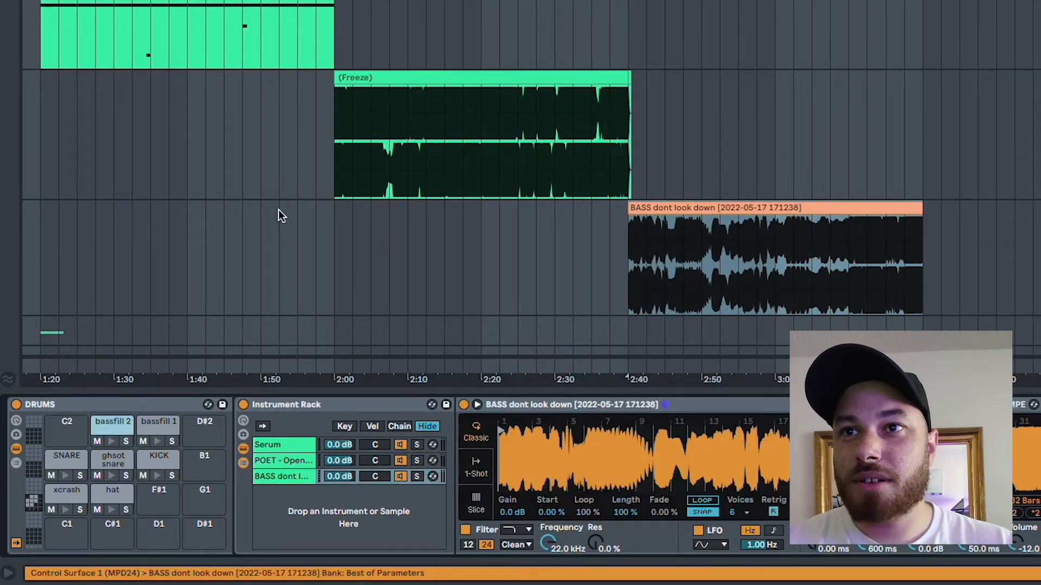
# Step: Switch the BASS dont look down sampler to Slice mode by Region with 16 regions, and turn off its LFO and filter
pyautogui.hscroll(-5, 279, 216)
pyautogui.click(476, 504)
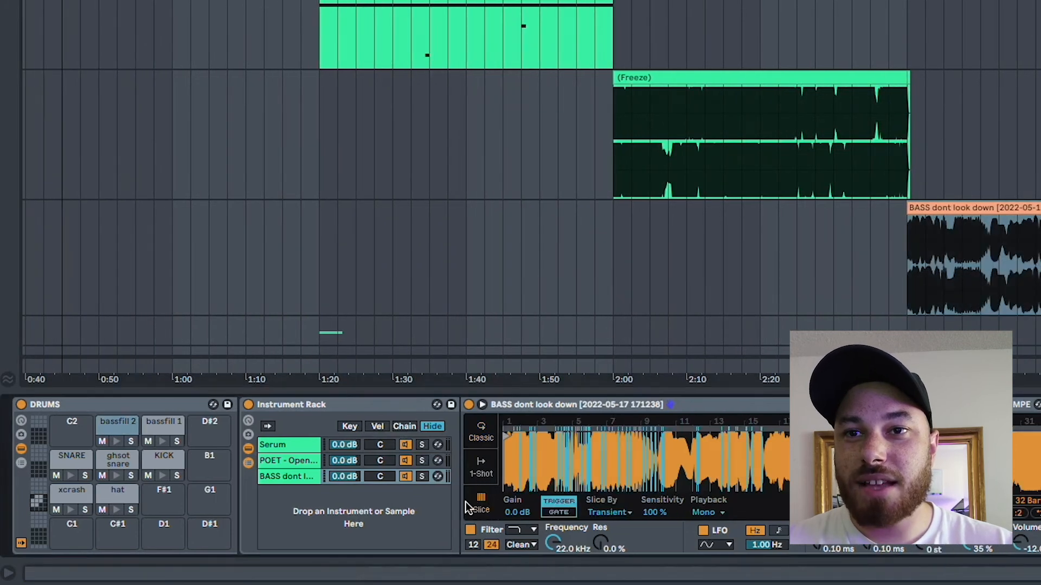
pyautogui.click(606, 513)
pyautogui.click(611, 551)
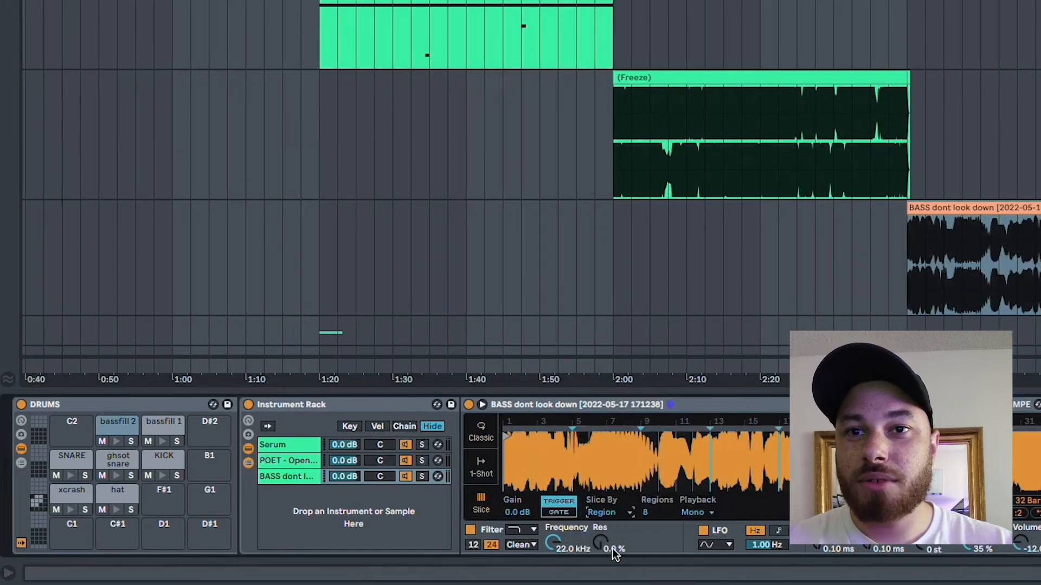
pyautogui.moveTo(651, 513)
pyautogui.mouseDown()
pyautogui.moveTo(650, 488)
pyautogui.moveTo(650, 498)
pyautogui.mouseUp()
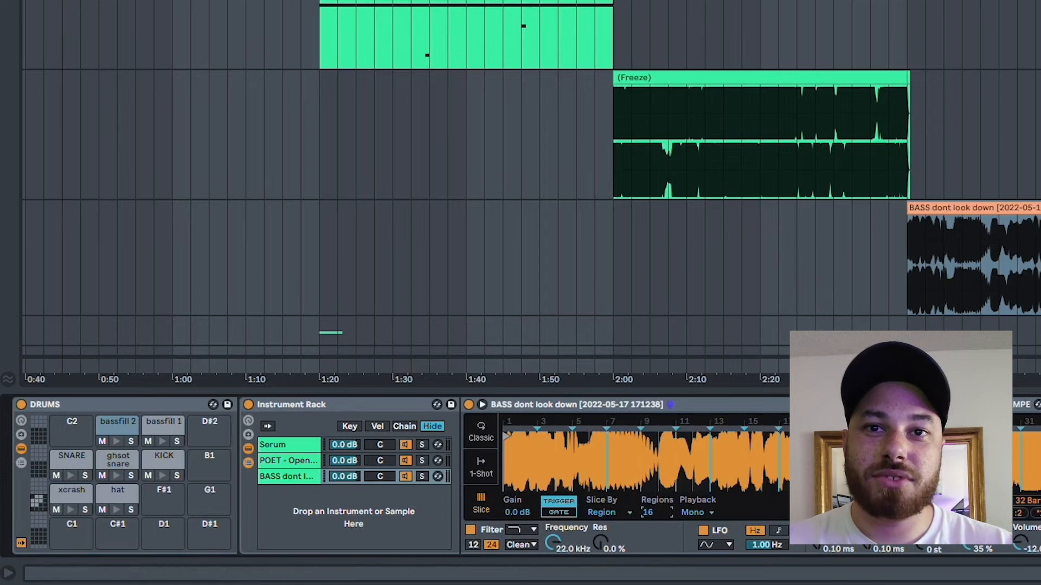
pyautogui.click(703, 530)
pyautogui.click(470, 530)
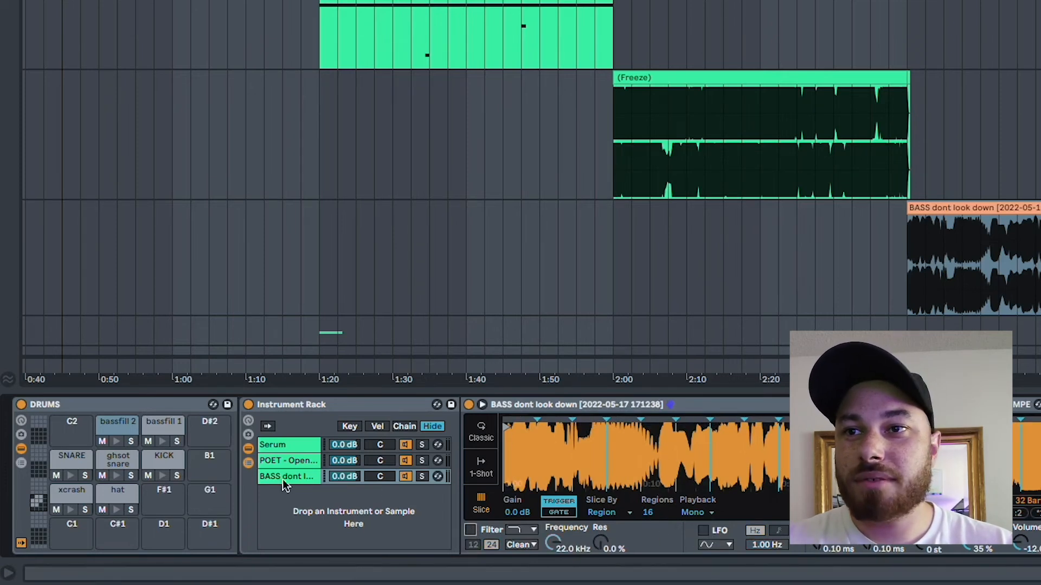
# Step: Copy the Pitch and Random devices from bassfill 1's bassjam 1 chain and paste them before bassfill 2's BASS dont look down sampler
pyautogui.click(155, 426)
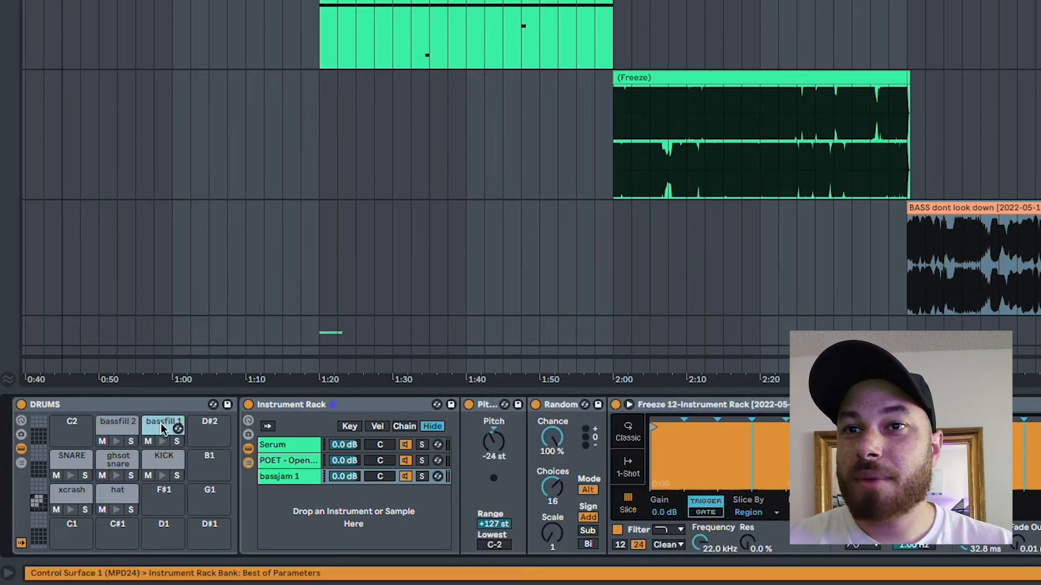
pyautogui.click(482, 405)
pyautogui.click(564, 404)
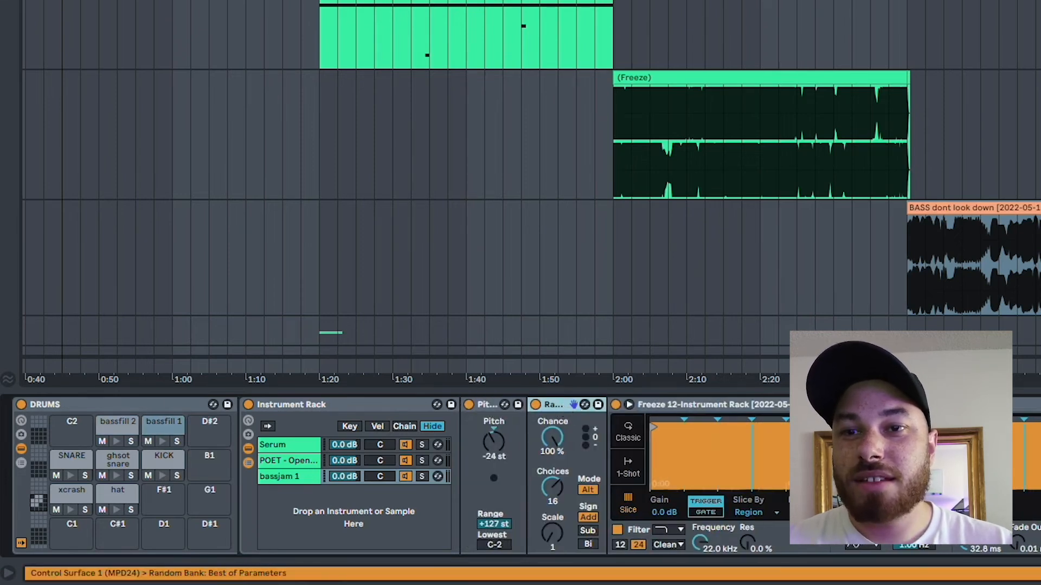
pyautogui.keyDown('shift'); pyautogui.click(488, 411); pyautogui.keyUp('shift')
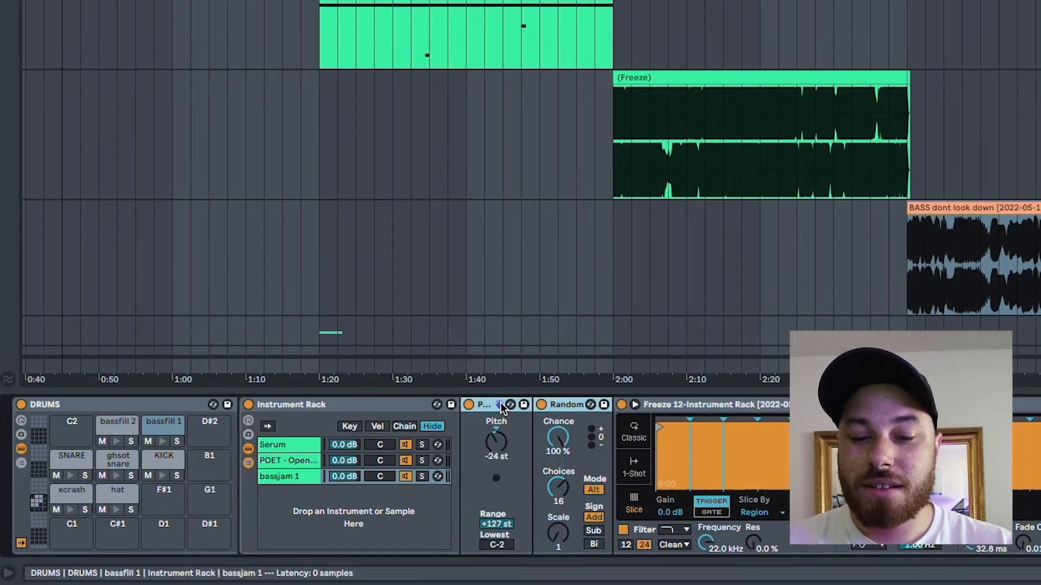
pyautogui.press('super+c')
pyautogui.click(114, 427)
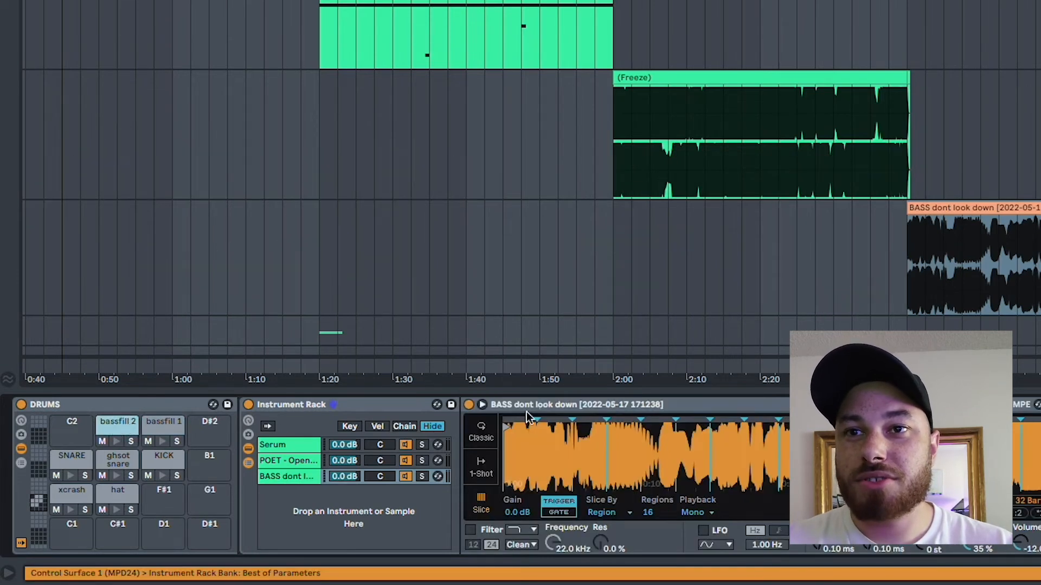
pyautogui.click(544, 406)
pyautogui.press('super+v')
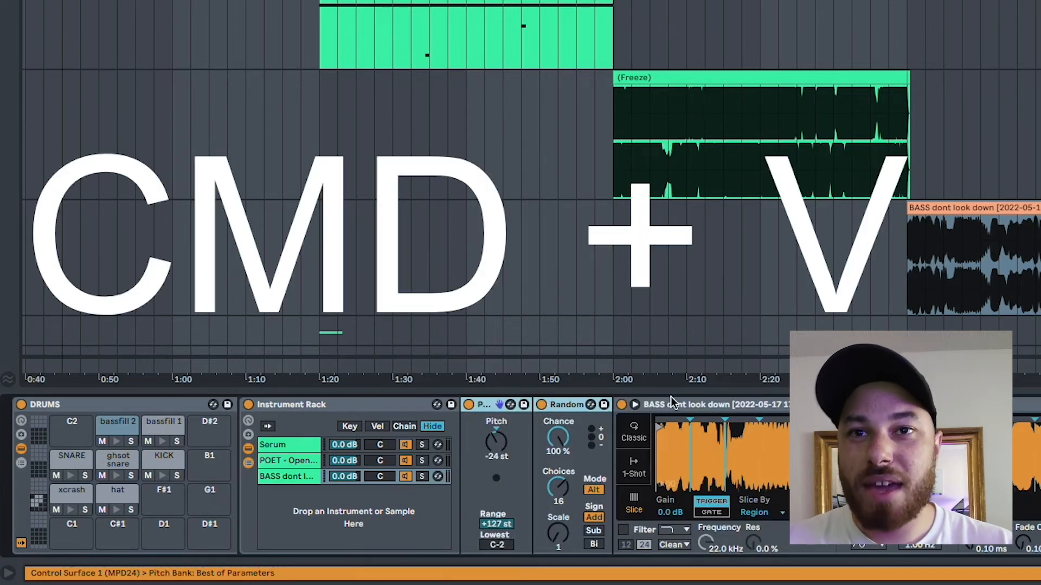
# Step: Audition the bassfill 2 pad several times to hear its randomly triggered slices
pyautogui.click(116, 441)
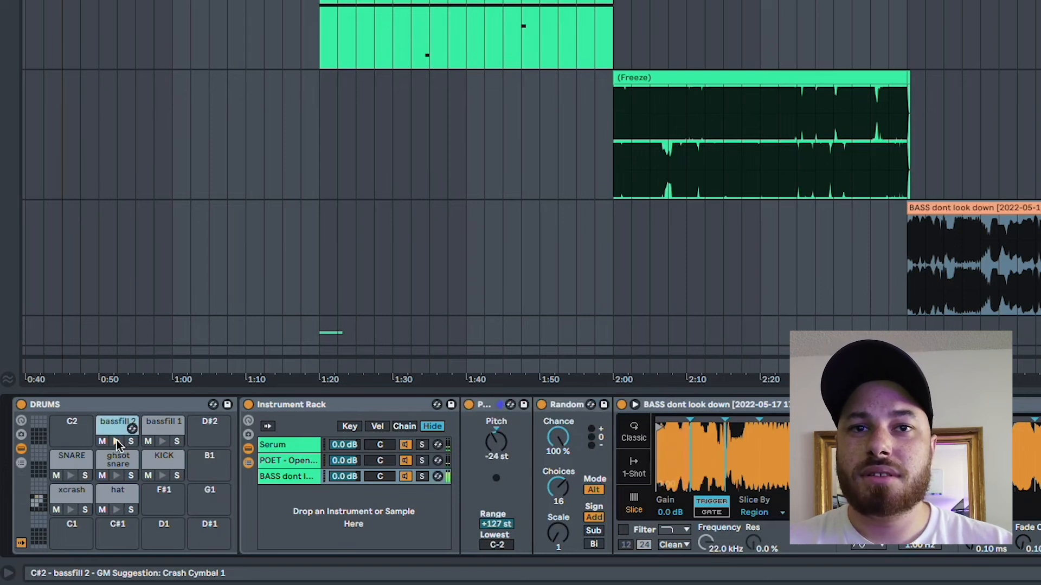
pyautogui.click(116, 440)
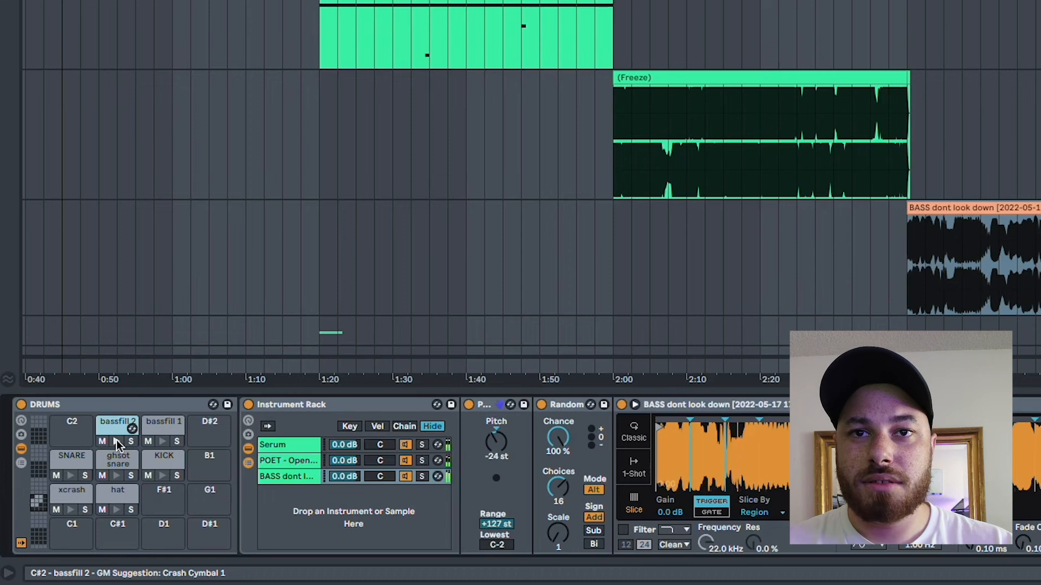
pyautogui.click(116, 440)
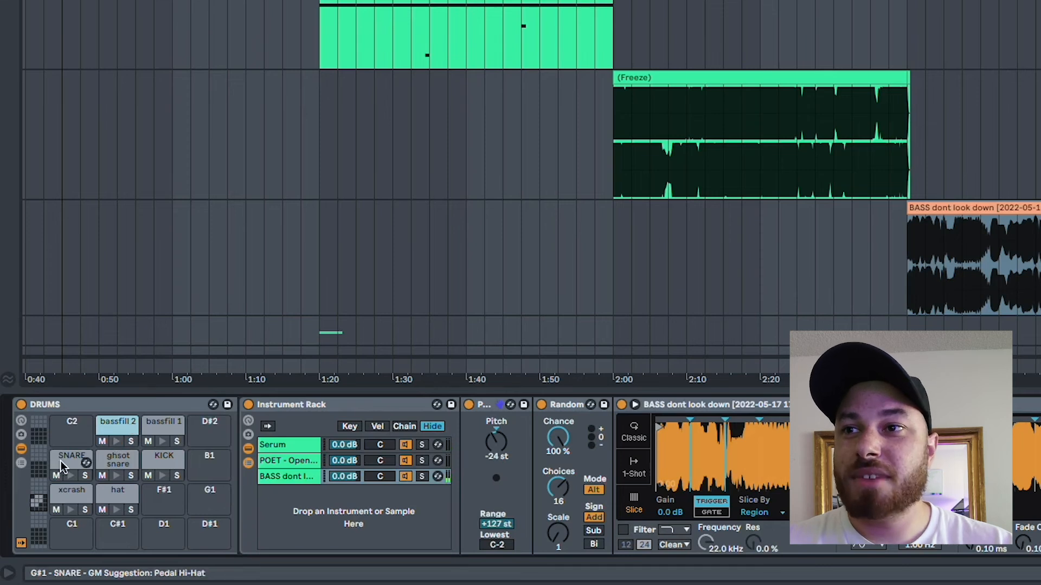
# Step: Show the DRUMS chain list with input/output settings again and select the bassfill 2 chain to check its choke group
pyautogui.click(25, 462)
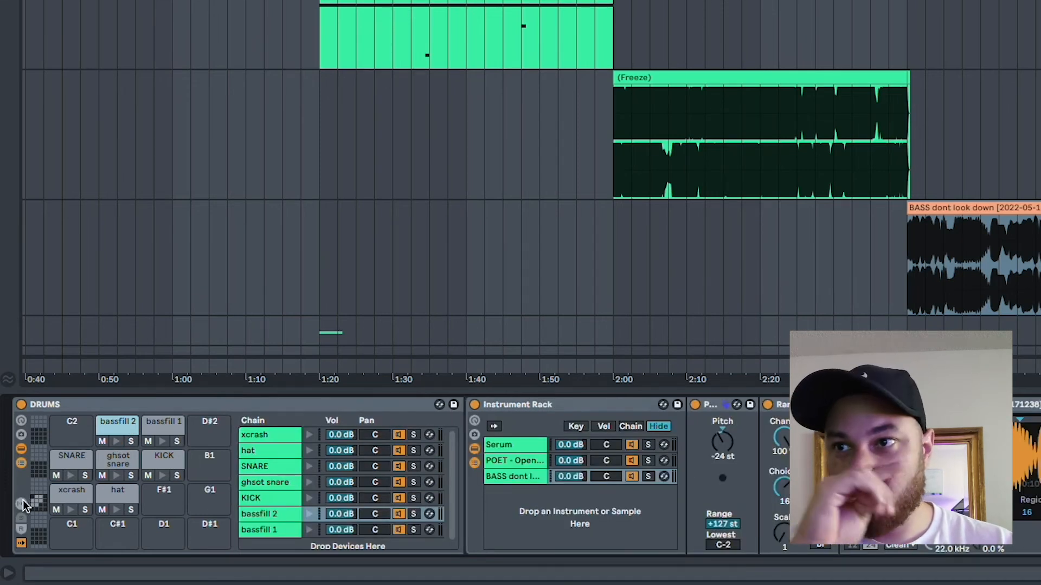
pyautogui.click(23, 499)
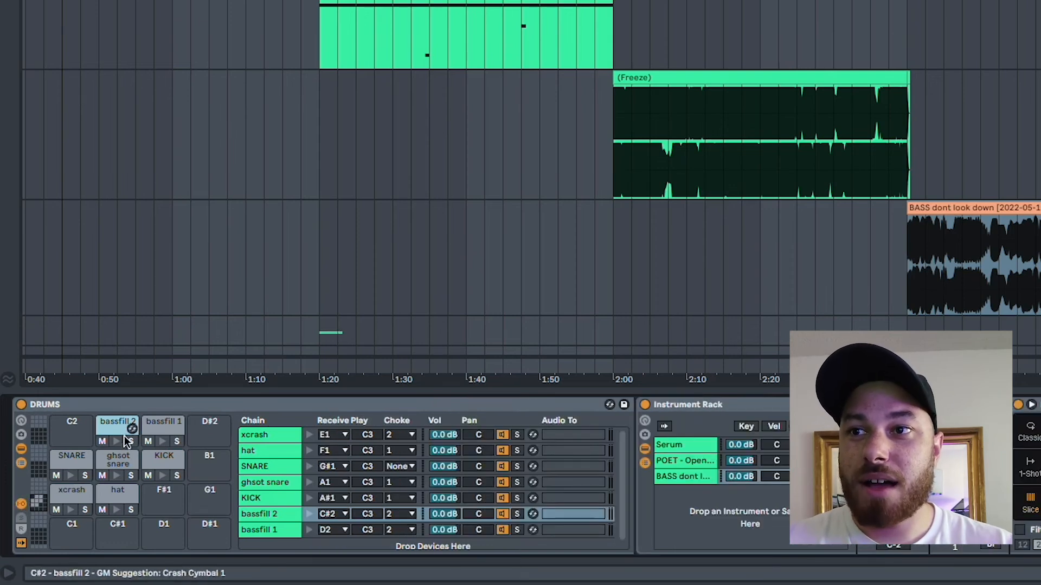
pyautogui.click(274, 513)
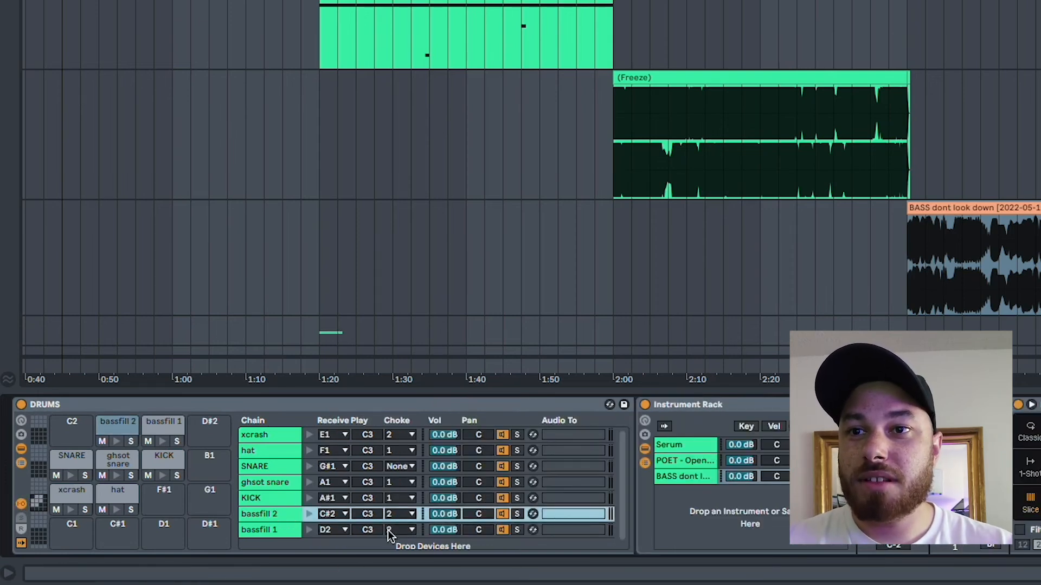
# Step: Hide the DRUMS rack's input/output settings and chain list, and open the DRUMS track's MIDI clip starting at bar 29 for note editing
pyautogui.click(21, 503)
pyautogui.click(21, 463)
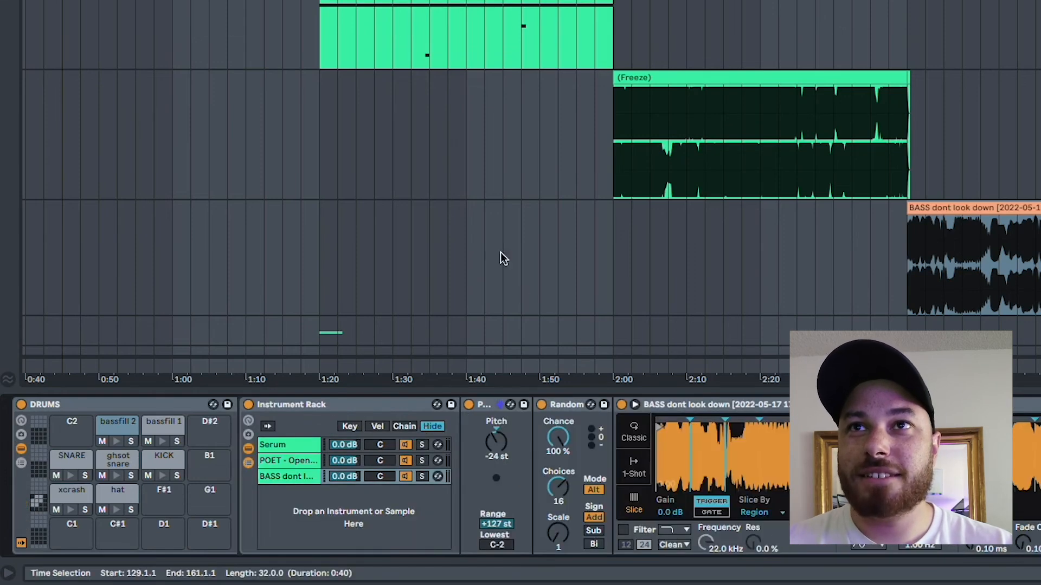
pyautogui.hscroll(-5, 225, 23)
pyautogui.scroll(2, 254, 11)
pyautogui.moveTo(267, 1); pyautogui.dragTo(281, 59)
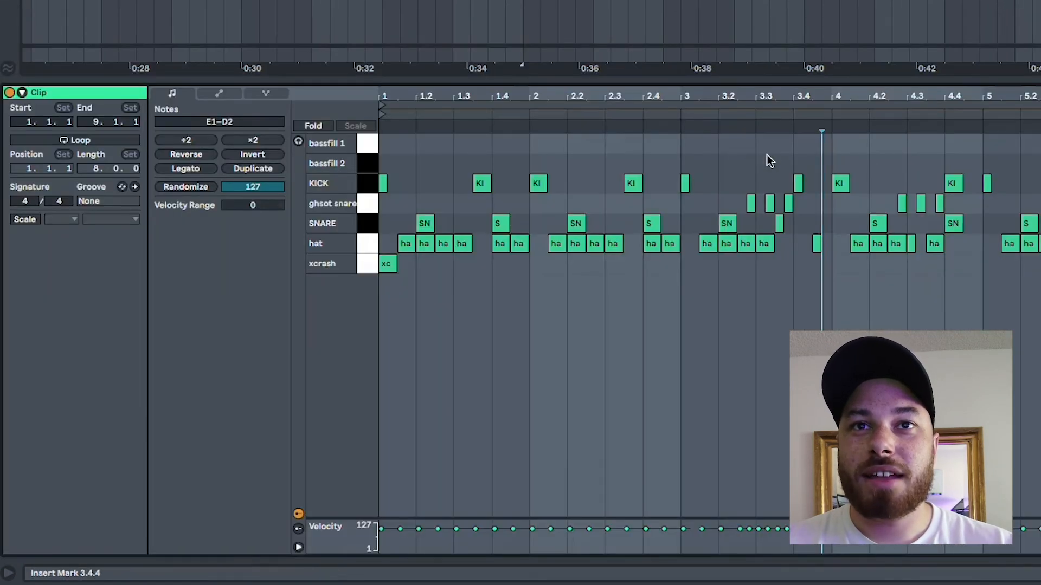
# Step: Move the KICK note at 3.4 up to the bassfill 2 row and delete the hat note at 3.4.3
pyautogui.scroll(2, 818, 165)
pyautogui.moveTo(794, 183); pyautogui.dragTo(791, 161)
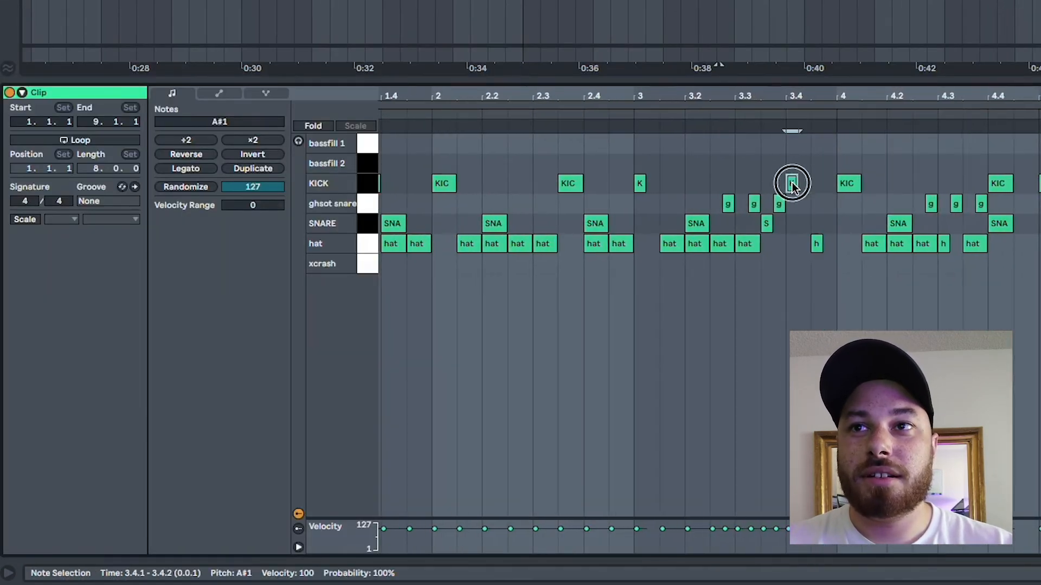
pyautogui.doubleClick(817, 245)
pyautogui.scroll(-2, 817, 233)
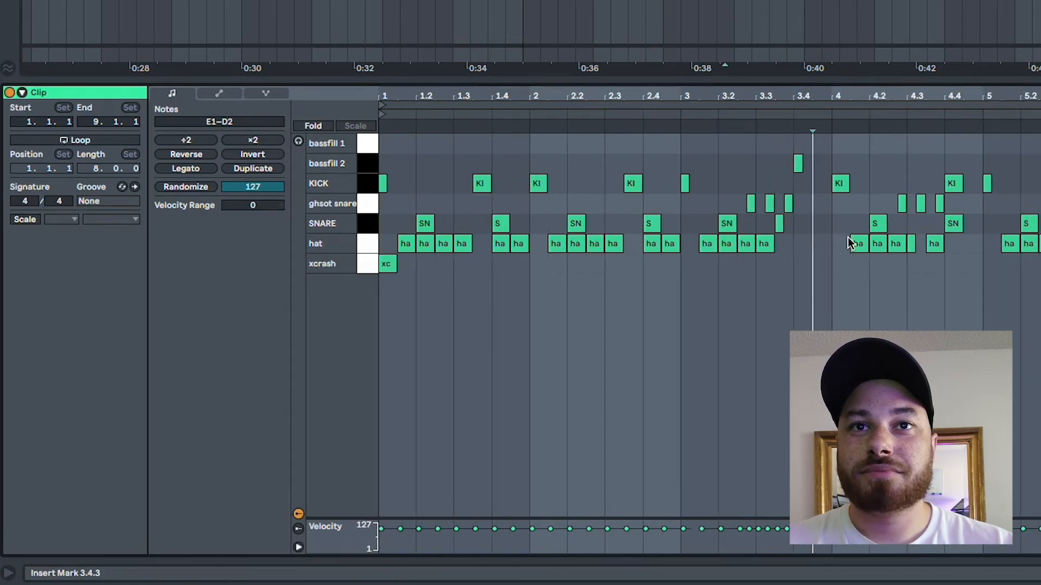
# Step: Add an xcrash note at the start of bar 4 in the drum clip
pyautogui.scroll(2, 840, 231)
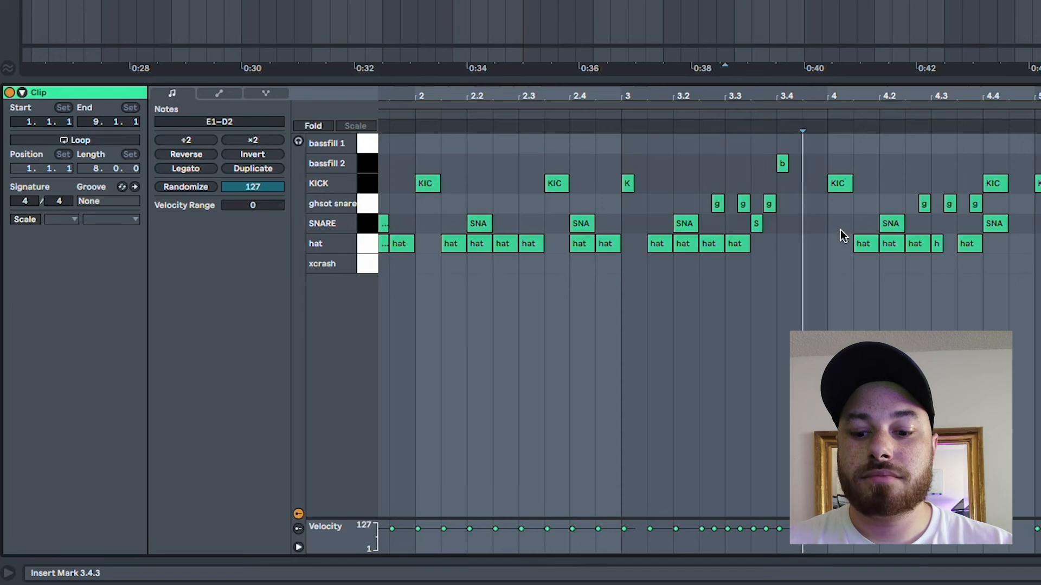
pyautogui.scroll(1, 839, 179)
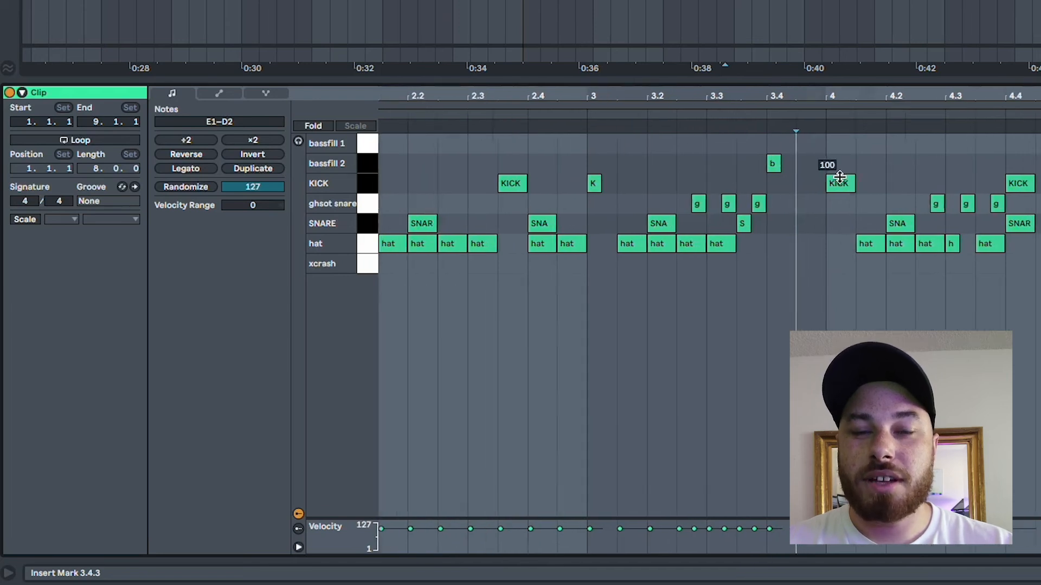
pyautogui.scroll(1, 839, 178)
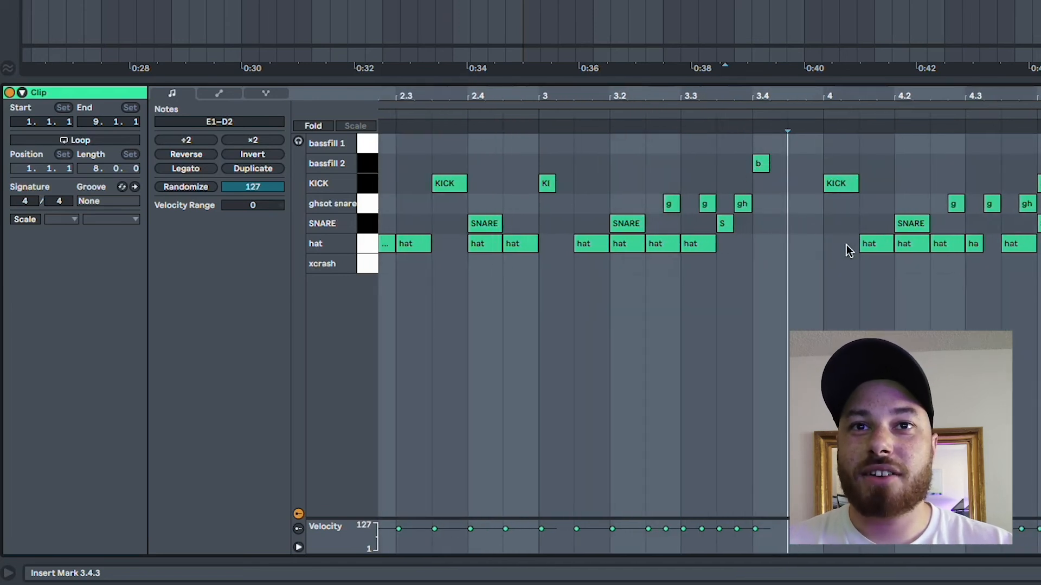
pyautogui.doubleClick(842, 265)
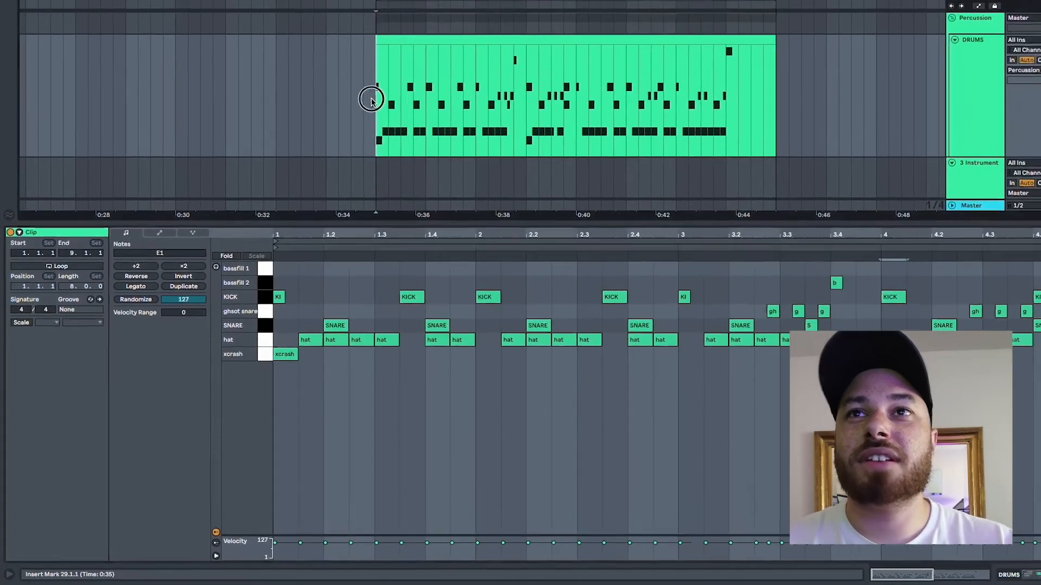
# Step: Play the DRUMS clip from its start at bar 29 to hear the bass fills within the beat
pyautogui.click(401, 79)
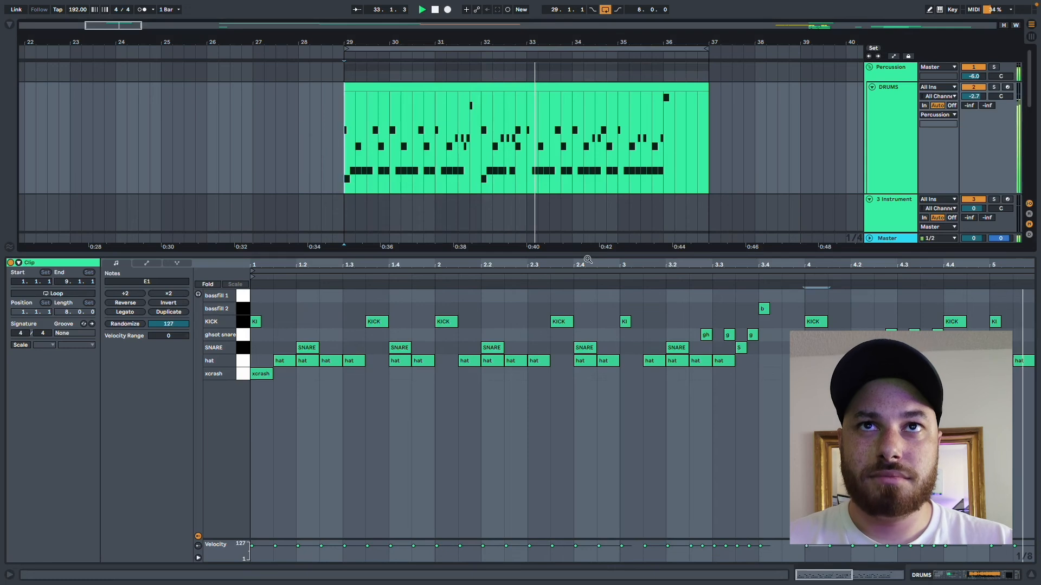
pyautogui.keyDown('ctrl'); pyautogui.scroll(-2, 518, 169); pyautogui.keyUp('ctrl')
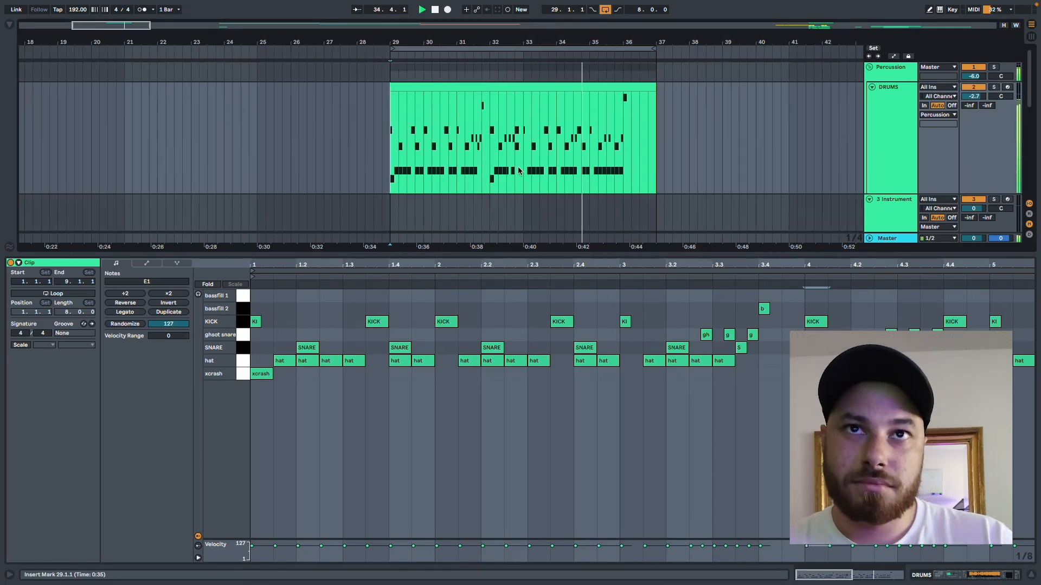
pyautogui.scroll(2, 518, 170)
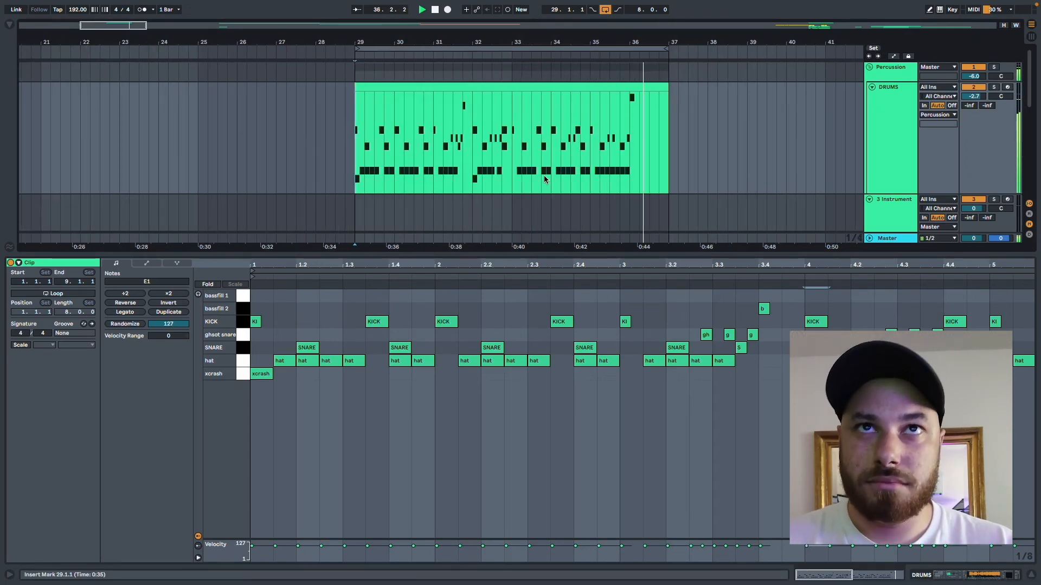